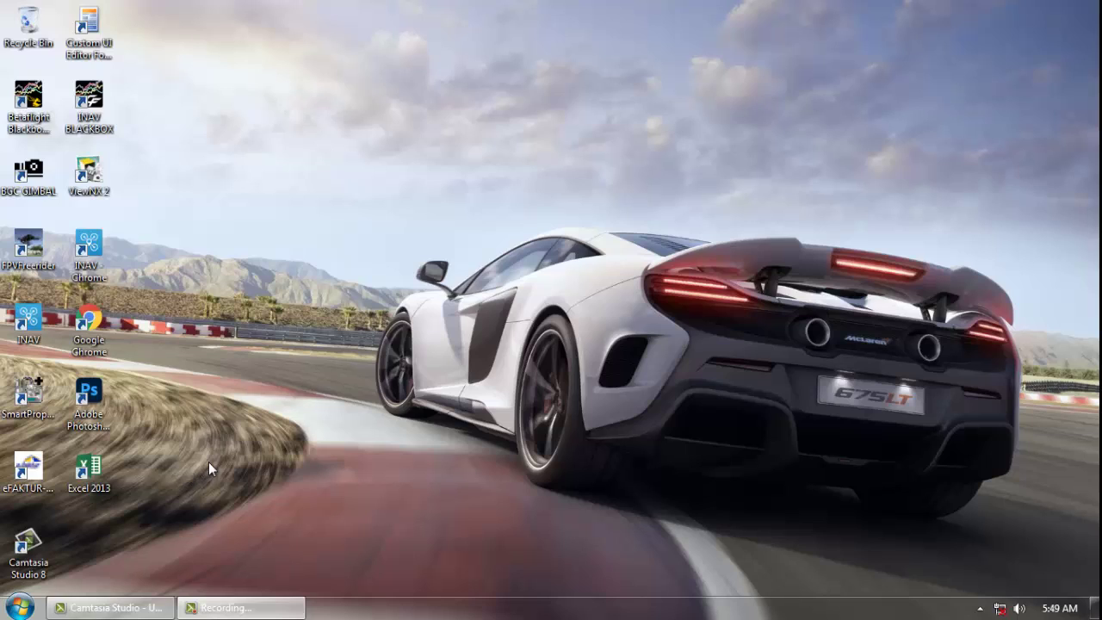
- Launch Excel 2013 from its desktop shortcut, create a blank workbook, and maximize the Book1 window
left_click(95, 471)
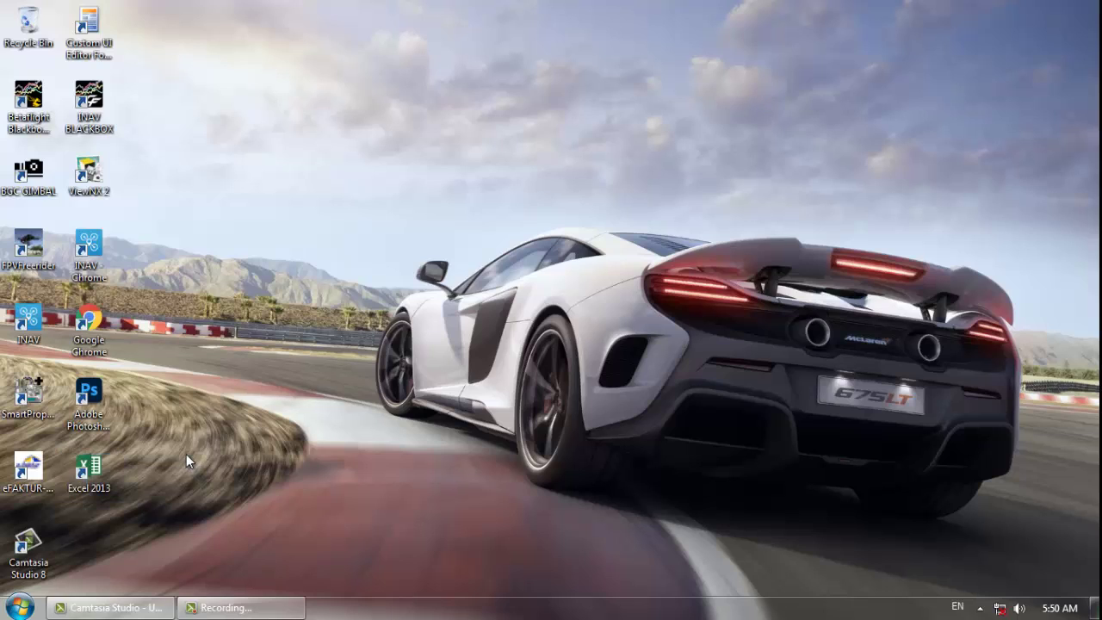
double_click(107, 469)
left_click(19, 610)
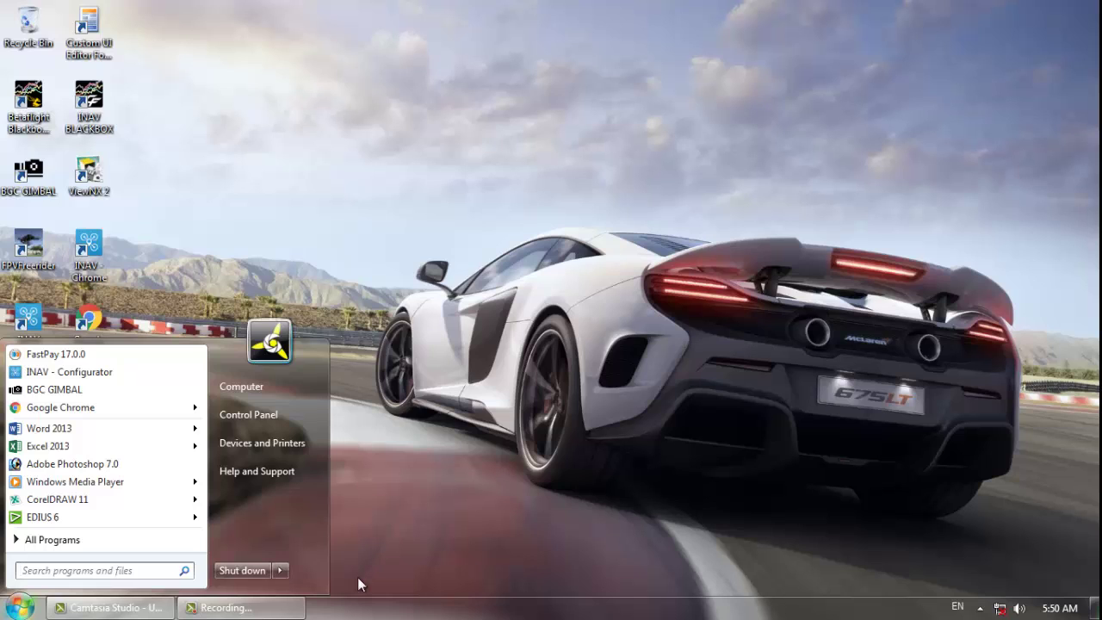
left_click(500, 487)
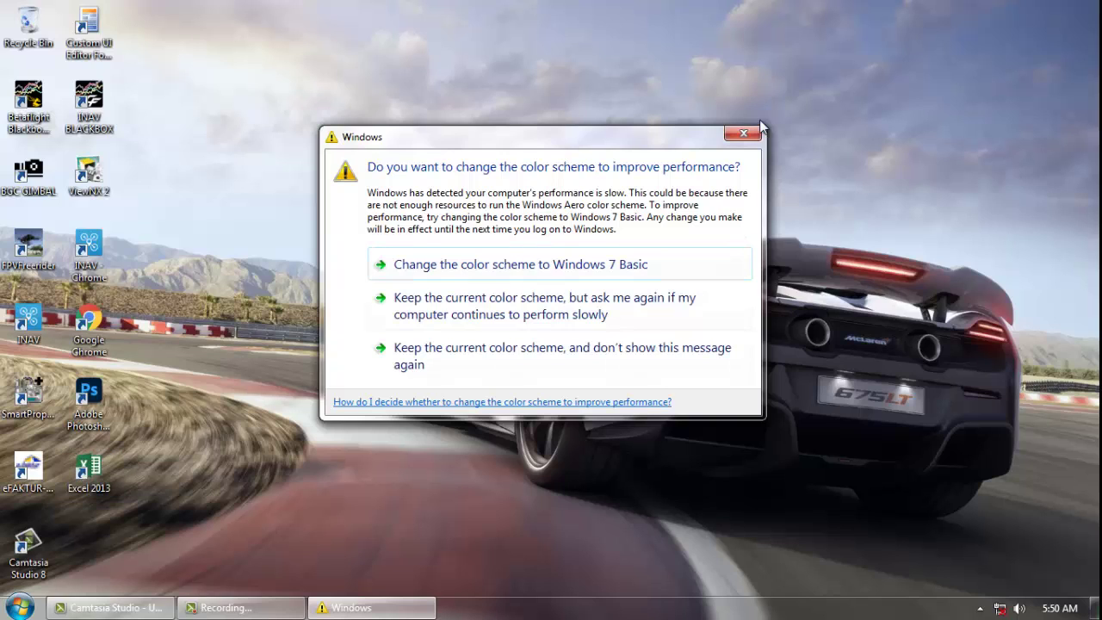
left_click(738, 134)
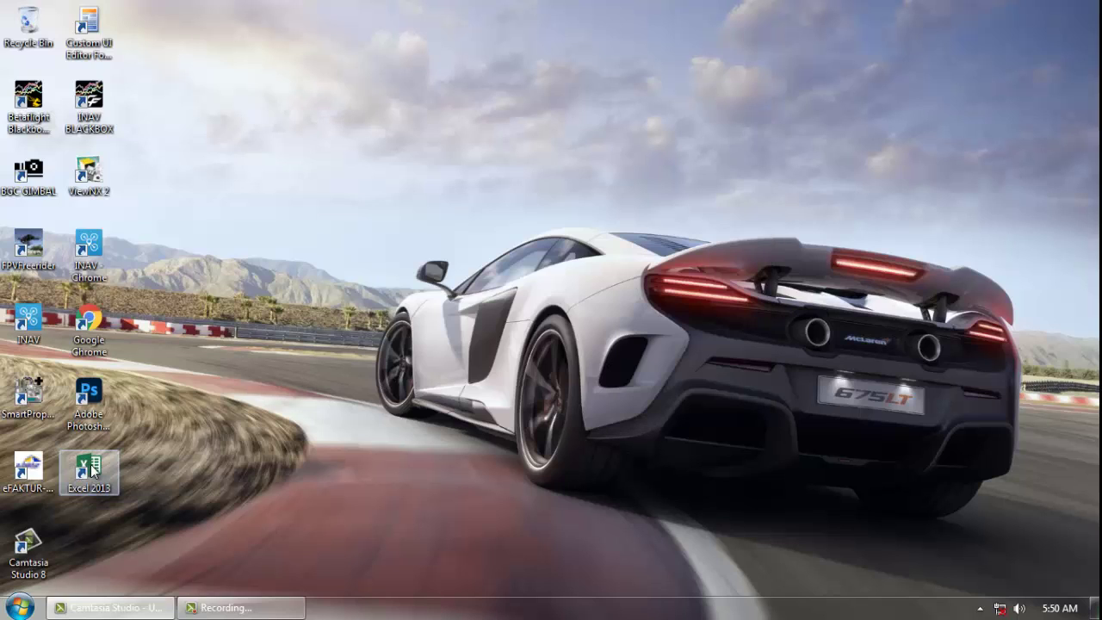
double_click(92, 467)
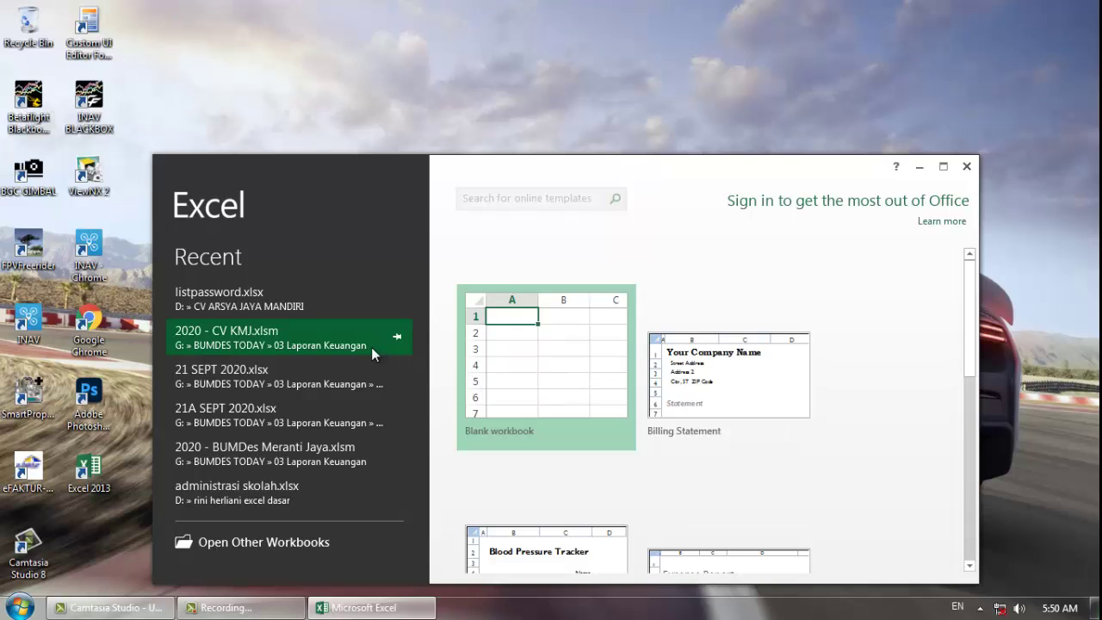
left_click(541, 348)
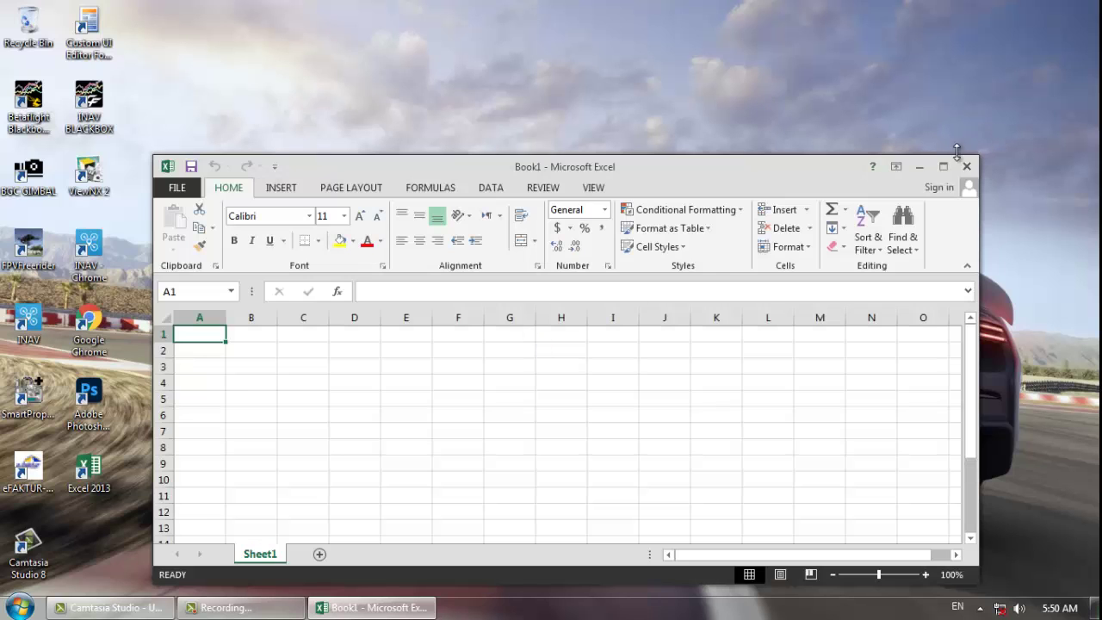
left_click(943, 166)
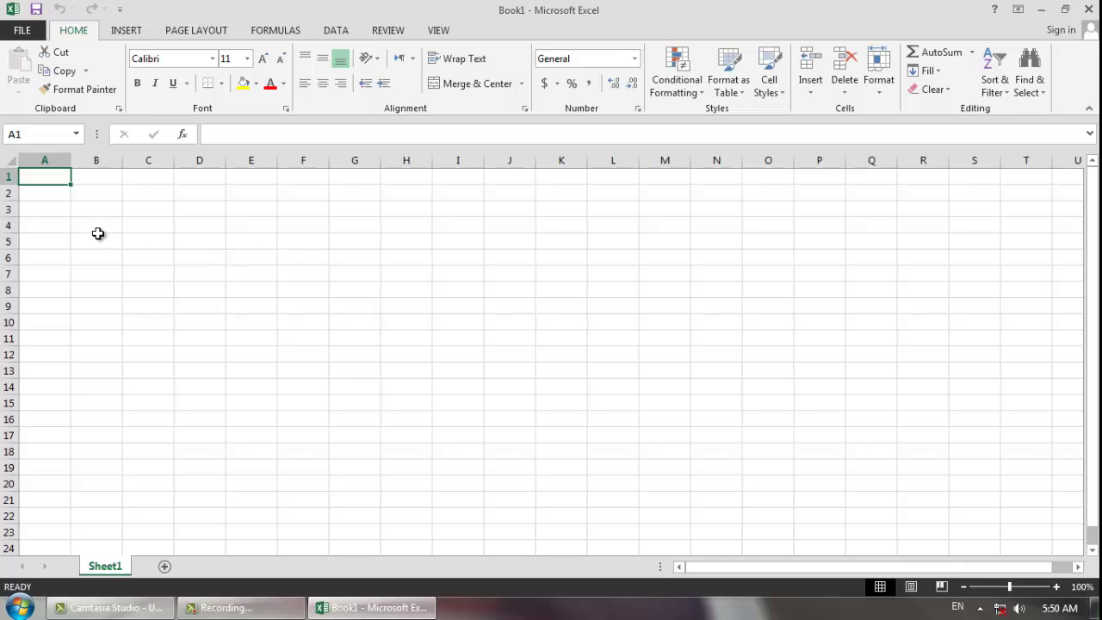
left_click(95, 206)
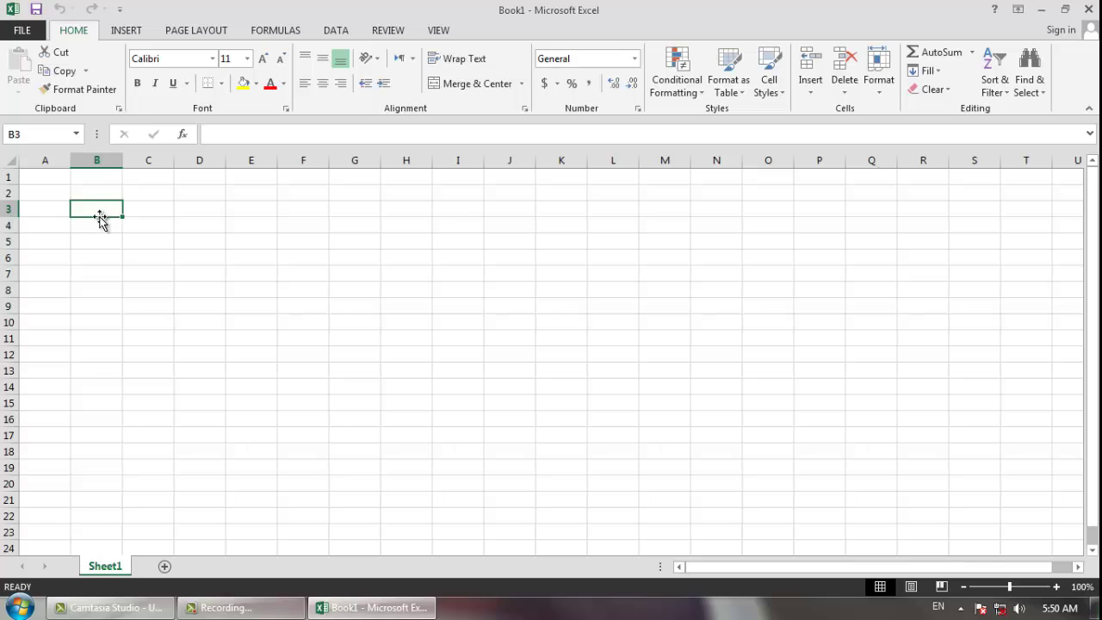
left_click(52, 175)
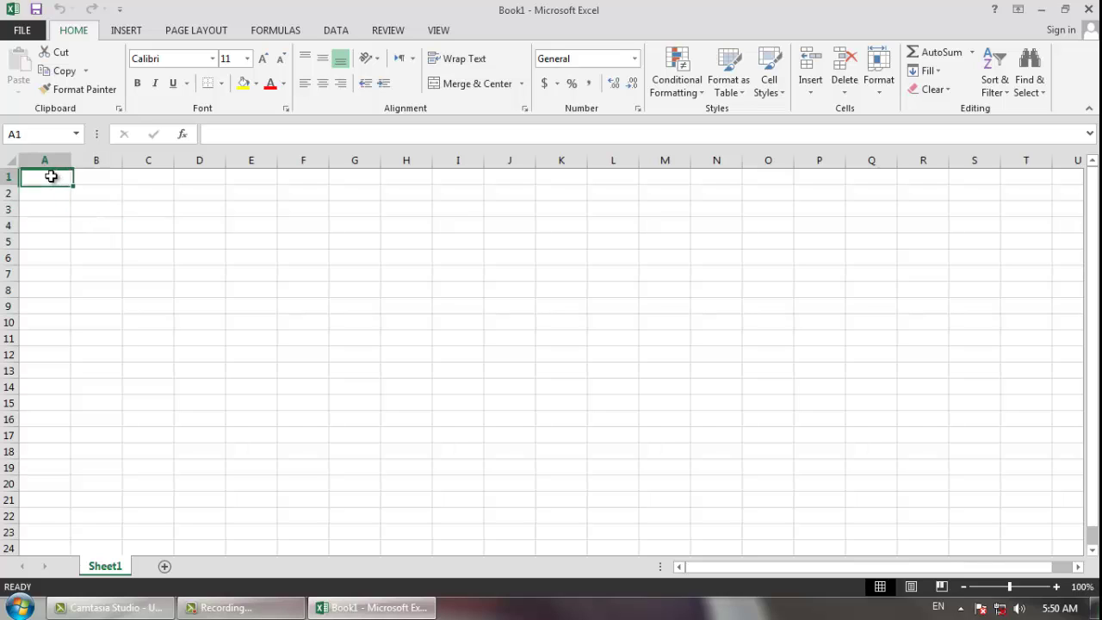
left_click(93, 191)
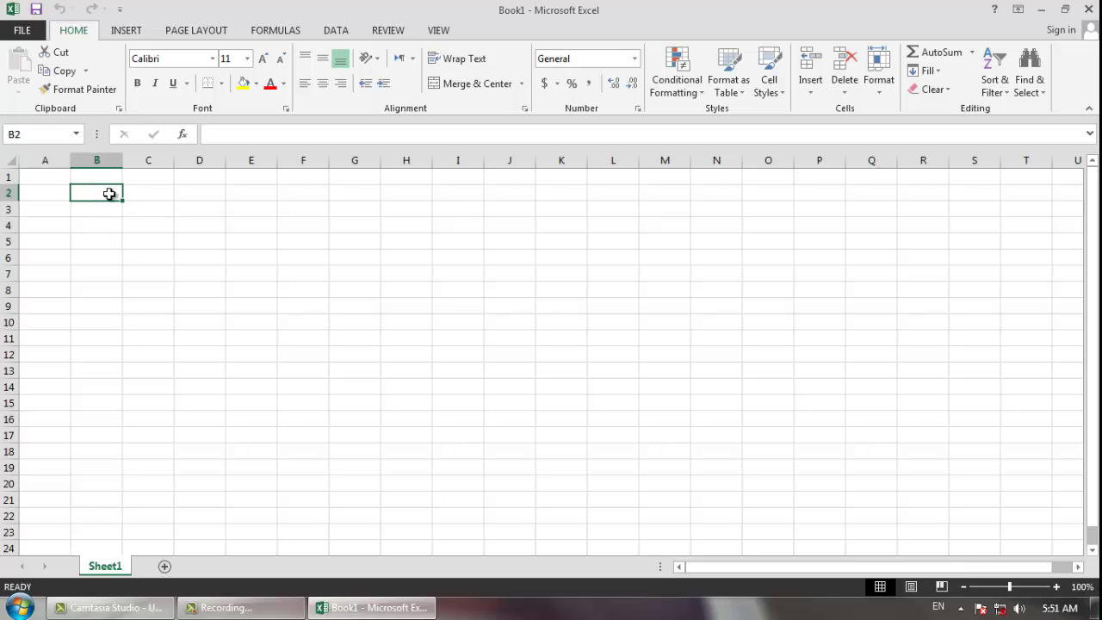
left_click(148, 209)
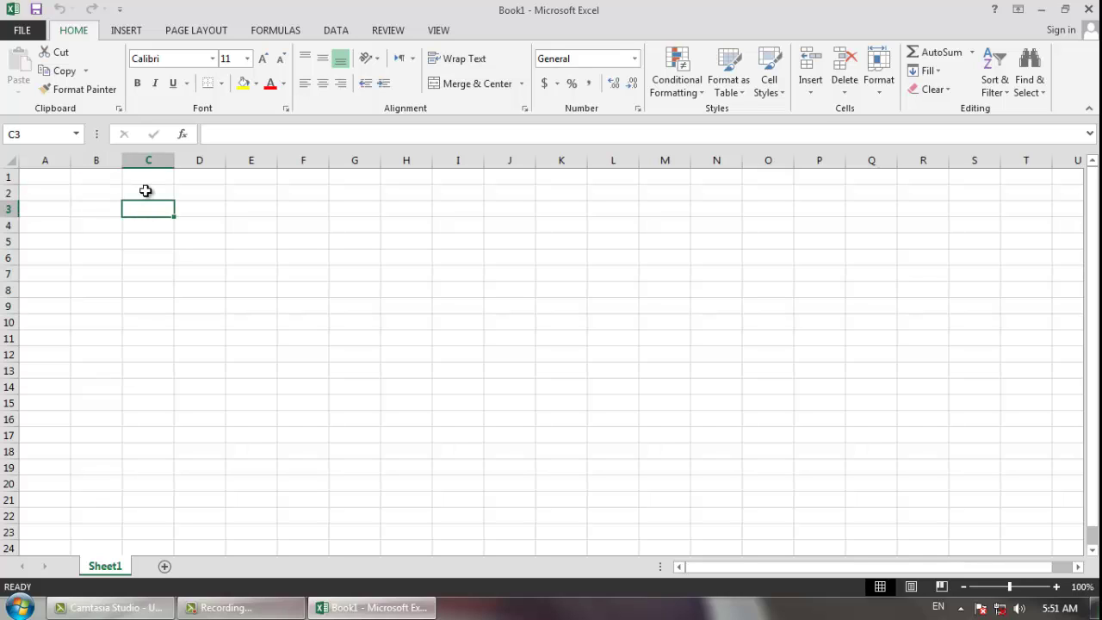
left_click_drag(146, 190, 236, 251)
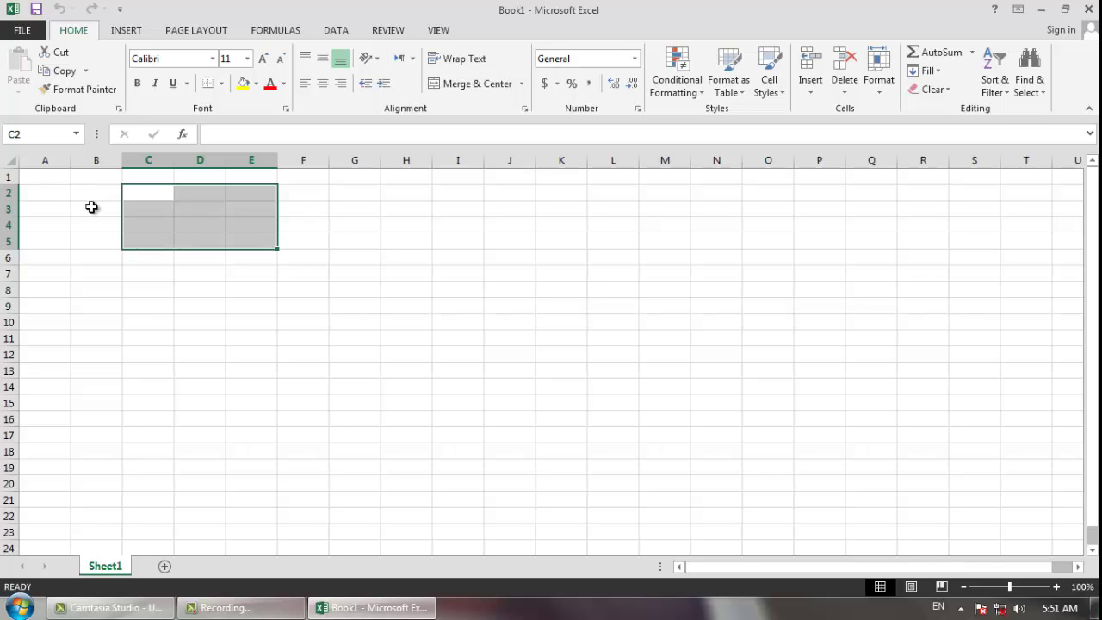
left_click(53, 179)
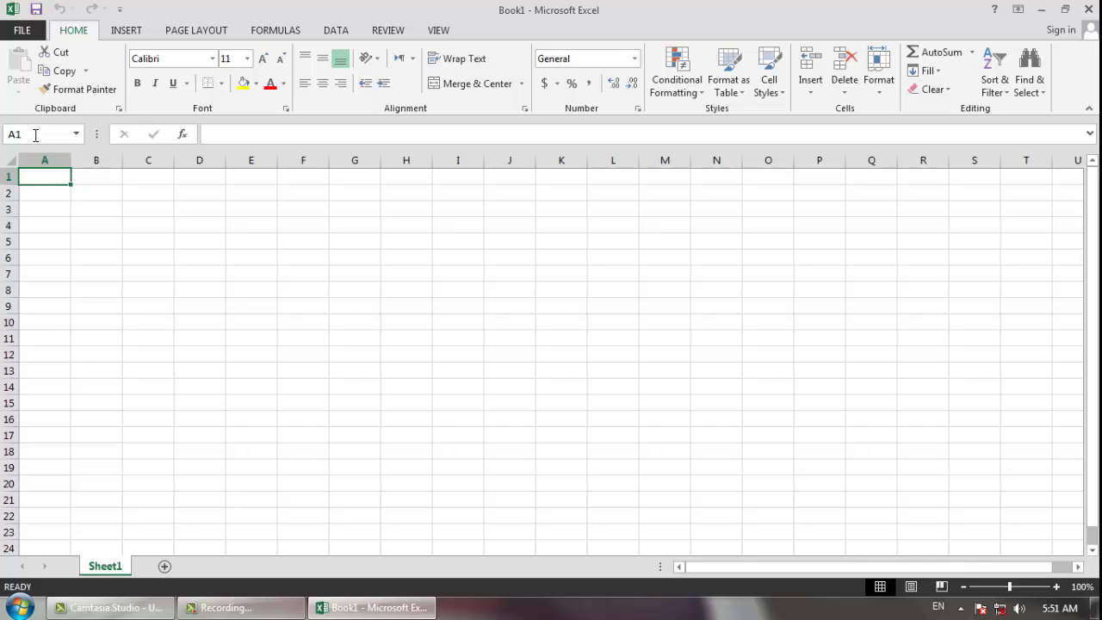
left_click(93, 177)
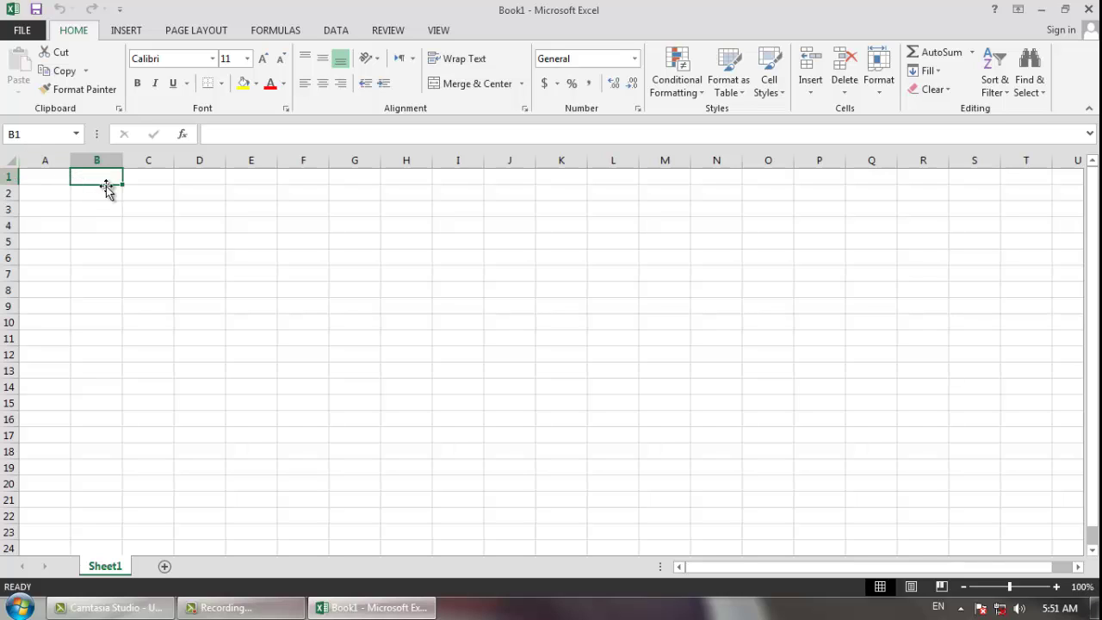
left_click(137, 192)
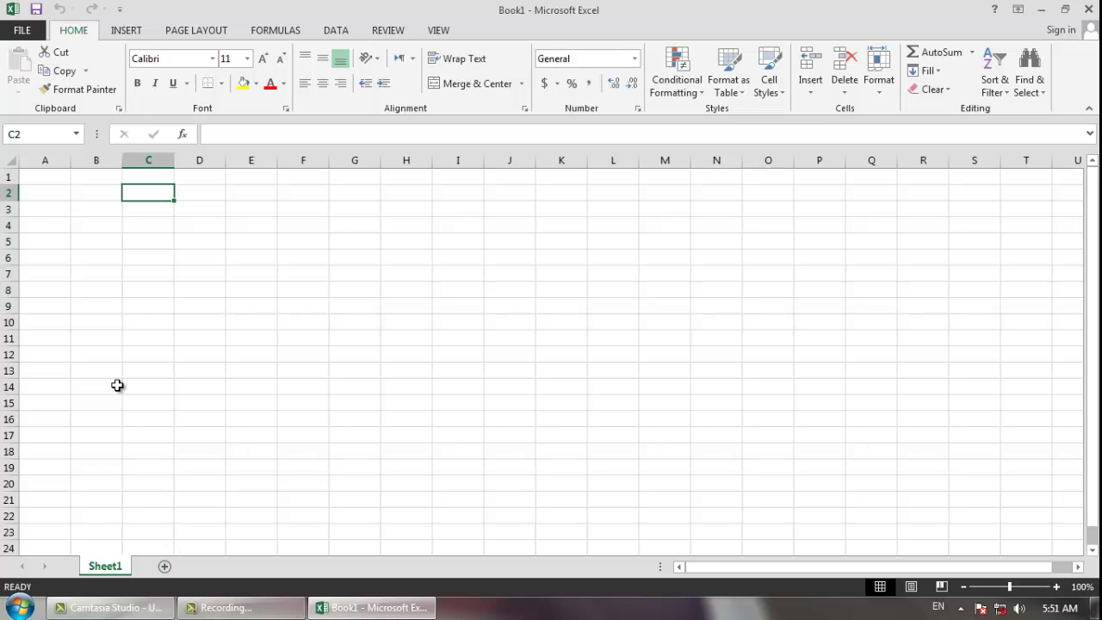
left_click(50, 177)
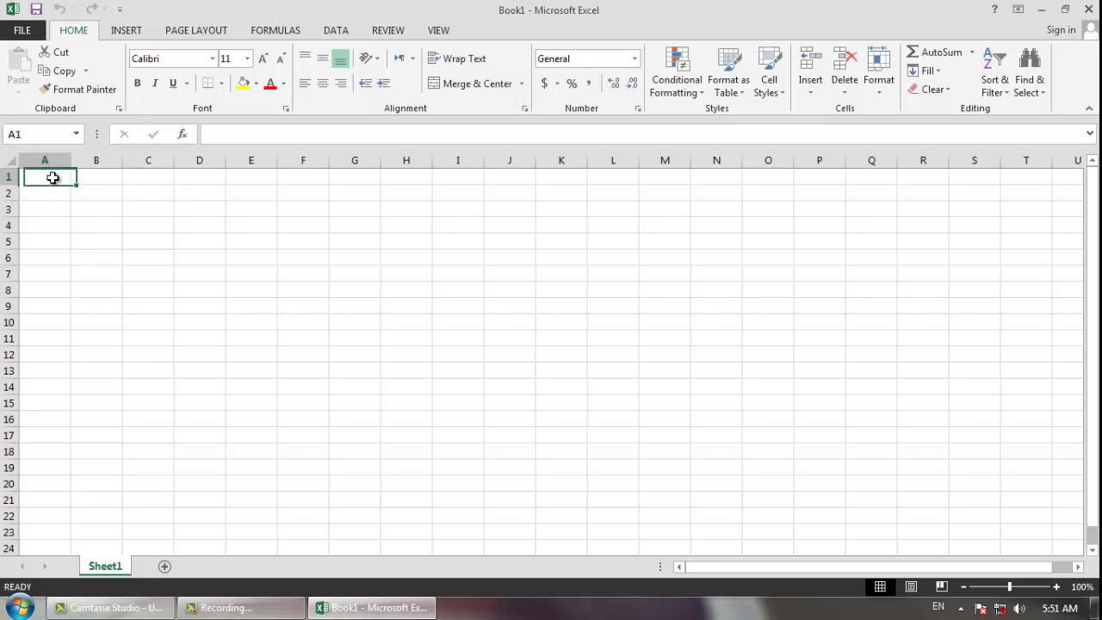
left_click(68, 205)
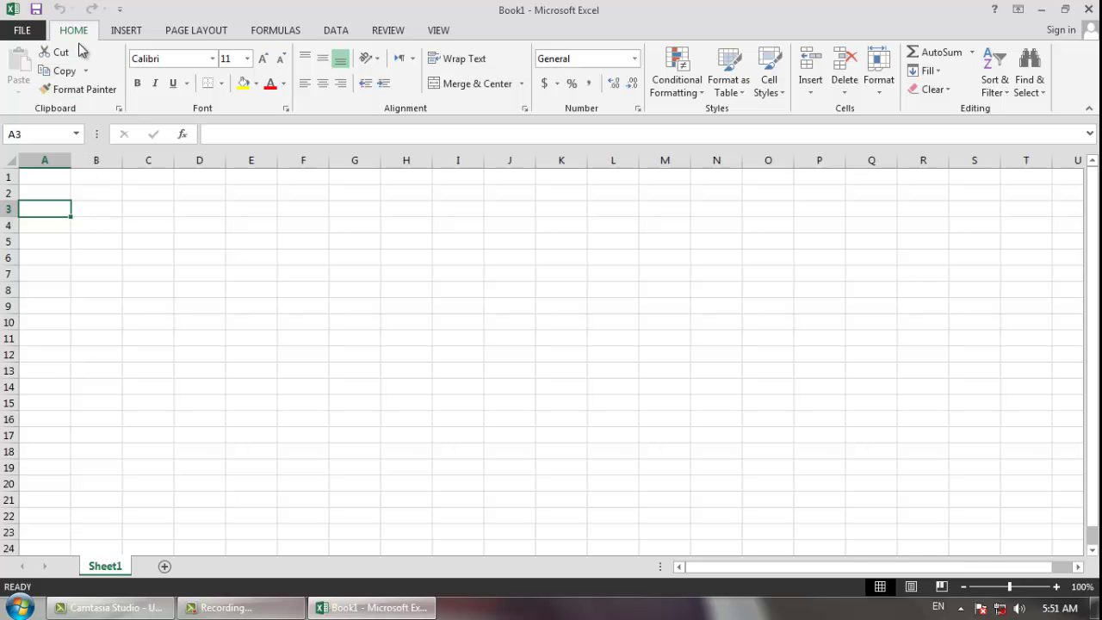
- Browse the Insert, Page Layout, Formulas, Data, Review and View ribbon tabs, then return to Home
left_click(126, 33)
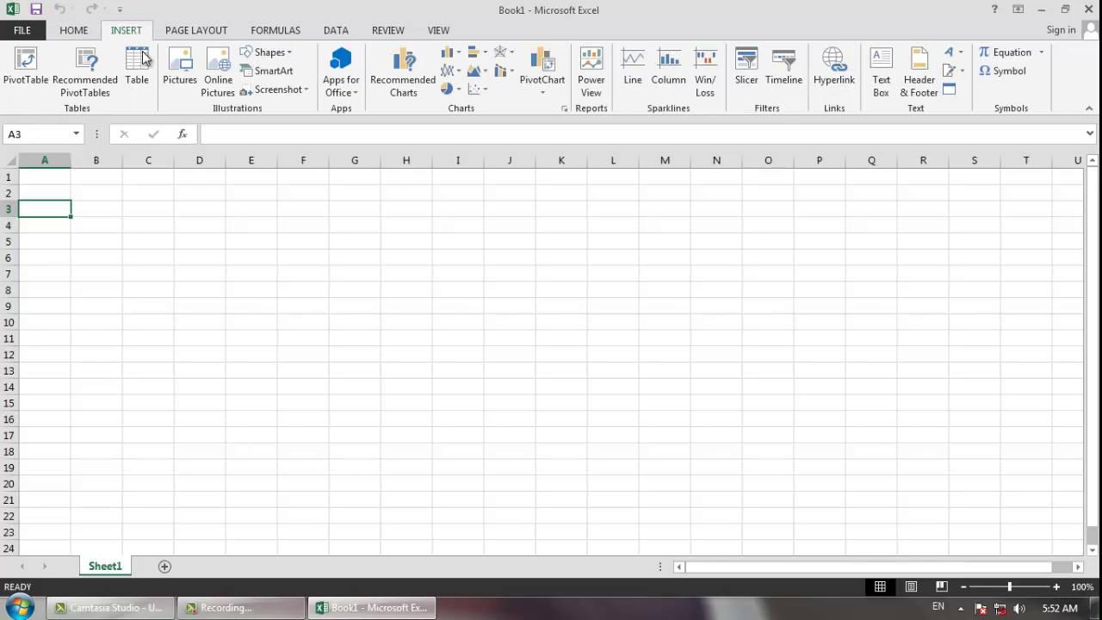
left_click(203, 32)
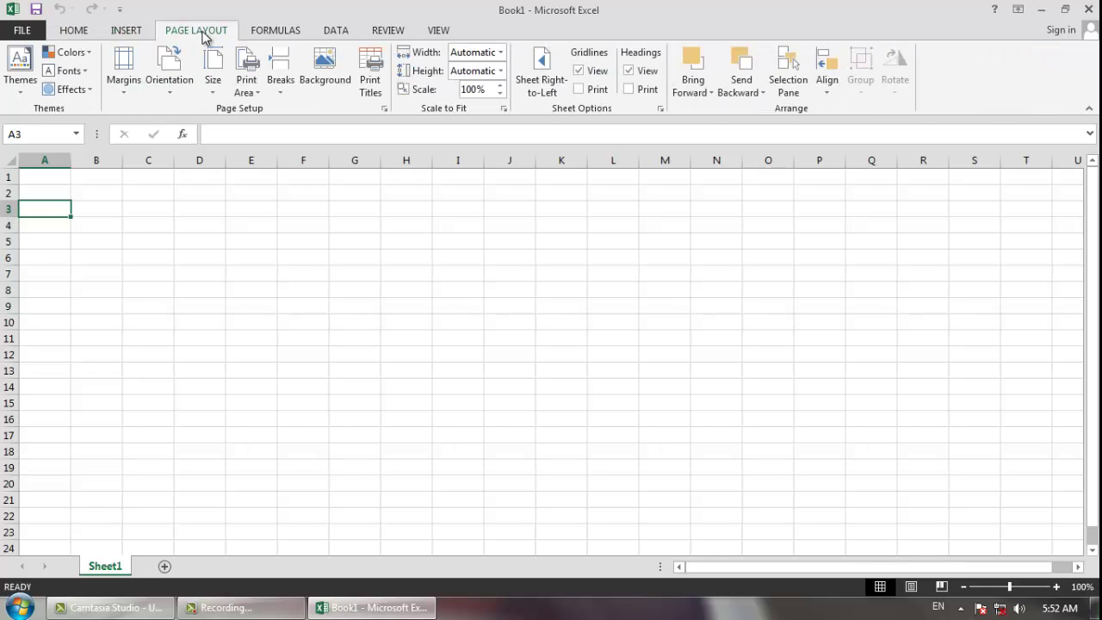
left_click(291, 32)
left_click(341, 33)
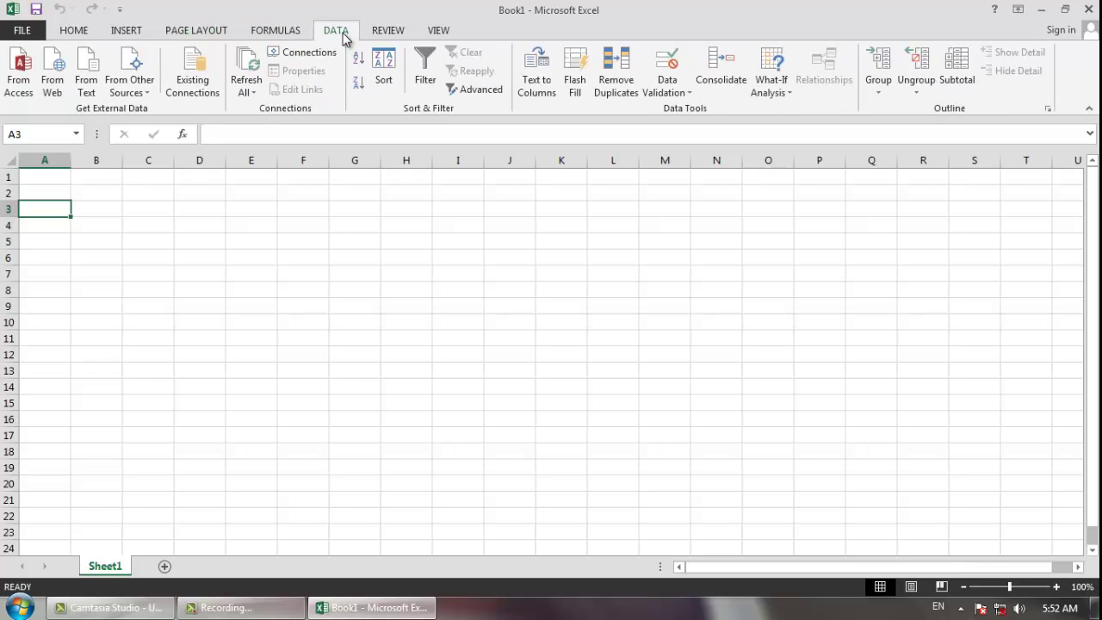
left_click(394, 33)
left_click(439, 33)
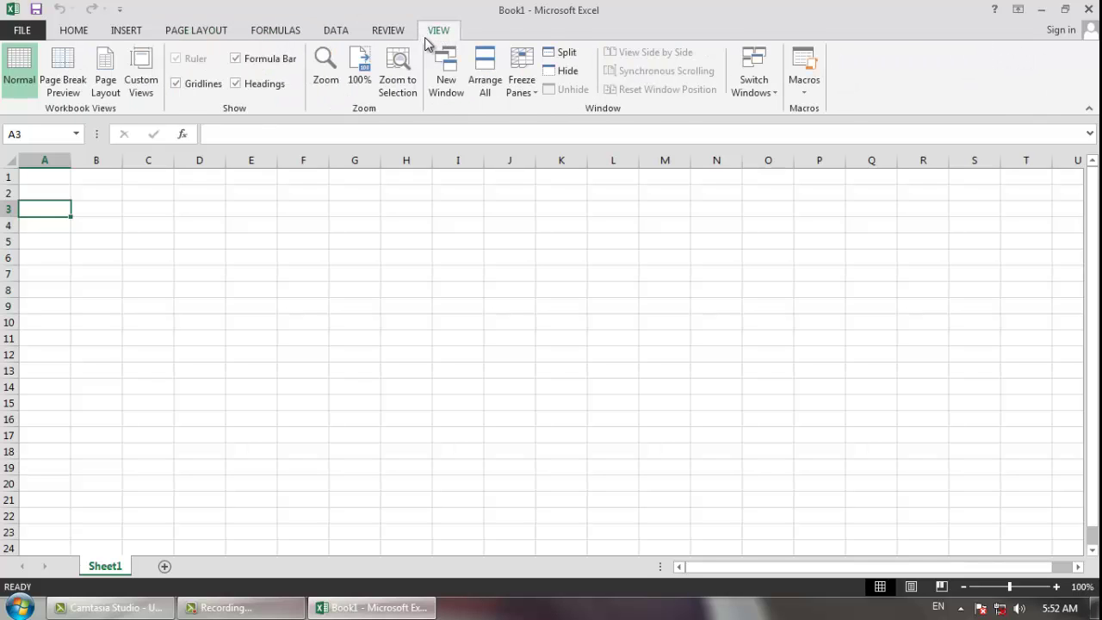
left_click(87, 32)
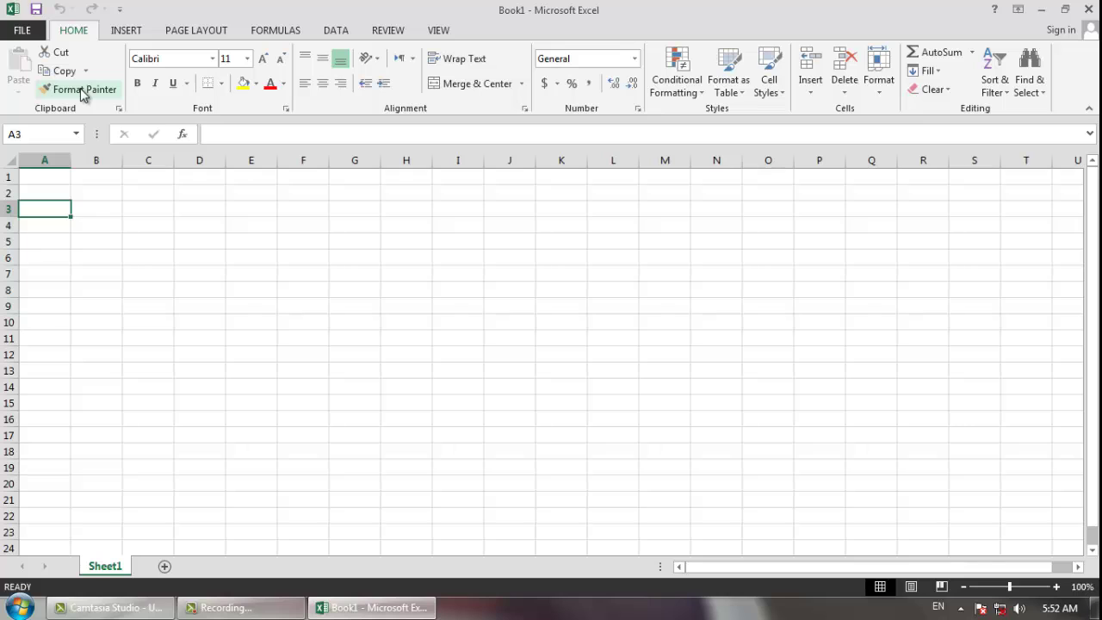
- Check the font and font size lists, leaving size 11, and show the Insert commands
left_click(216, 60)
left_click(248, 59)
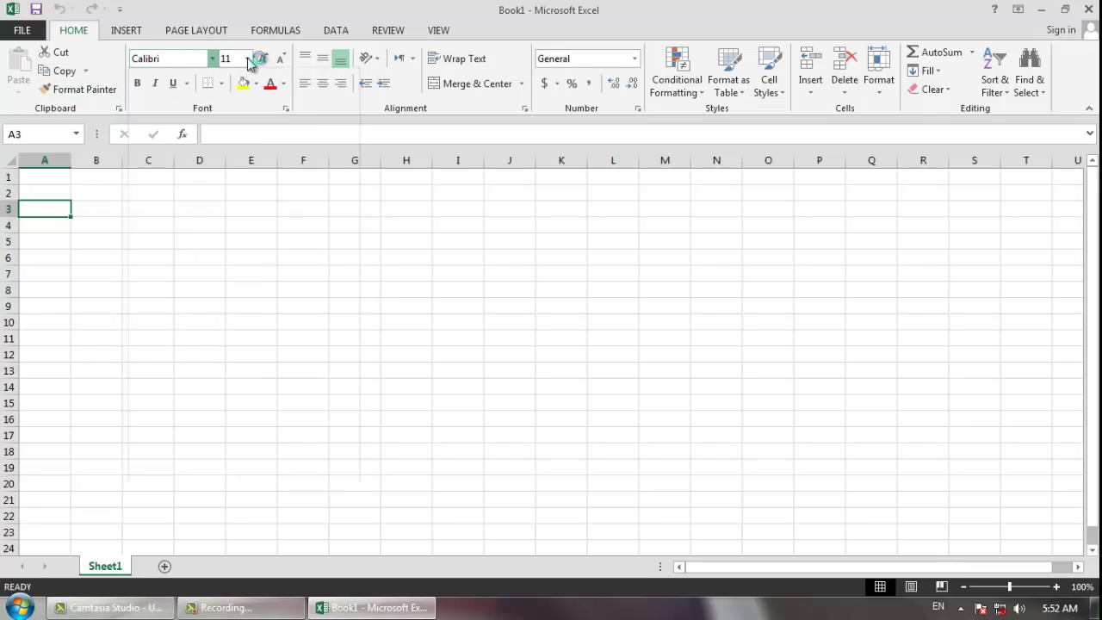
left_click(248, 59)
left_click(248, 60)
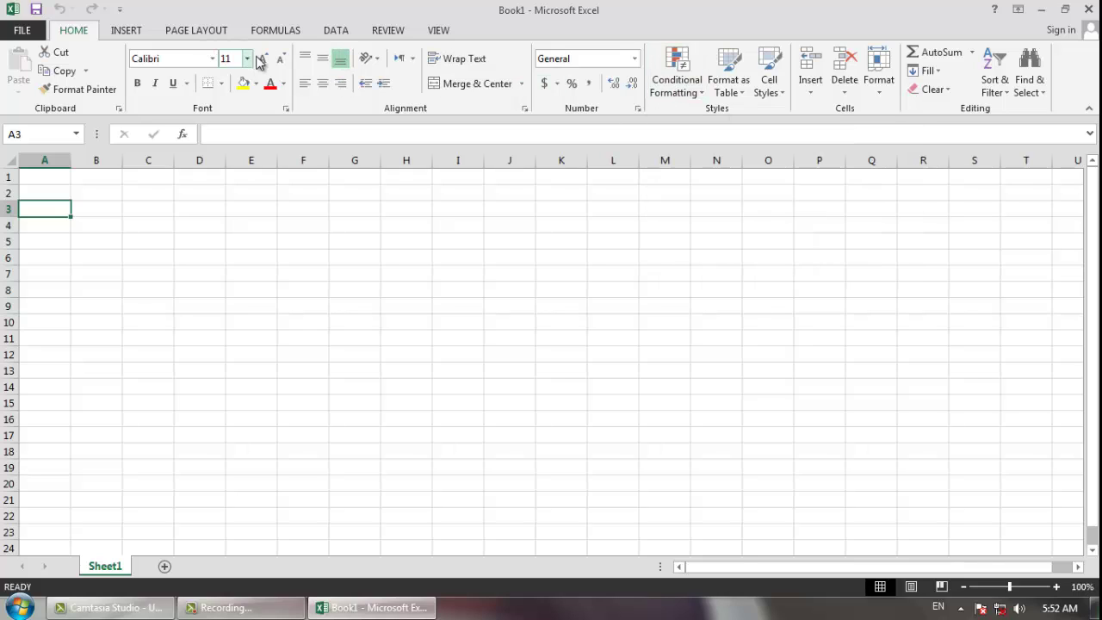
left_click(126, 31)
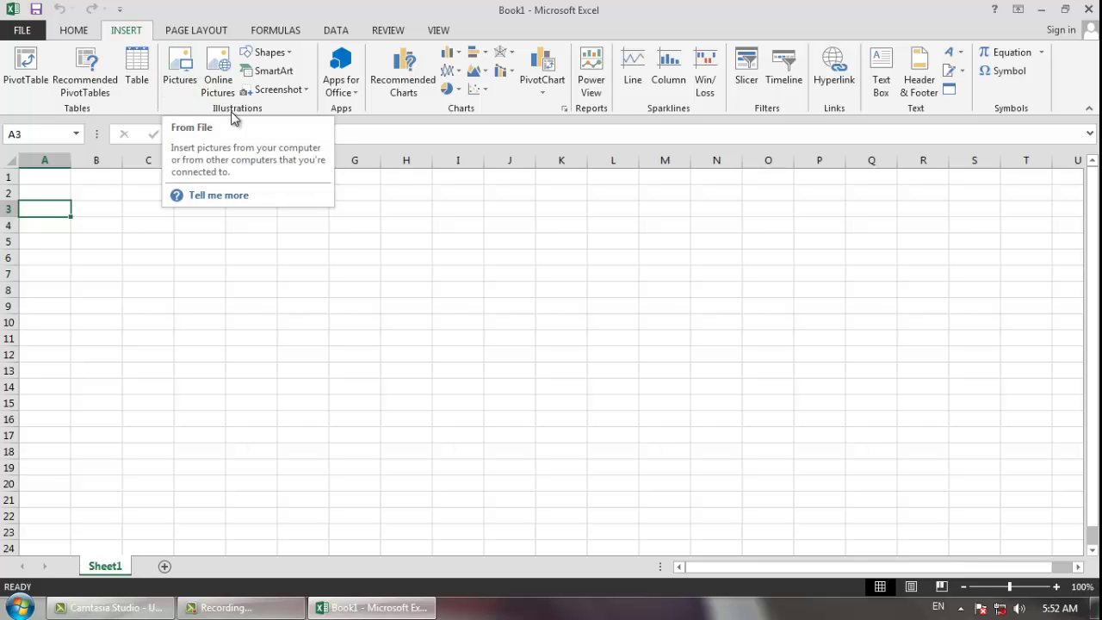
left_click(270, 52)
left_click(642, 270)
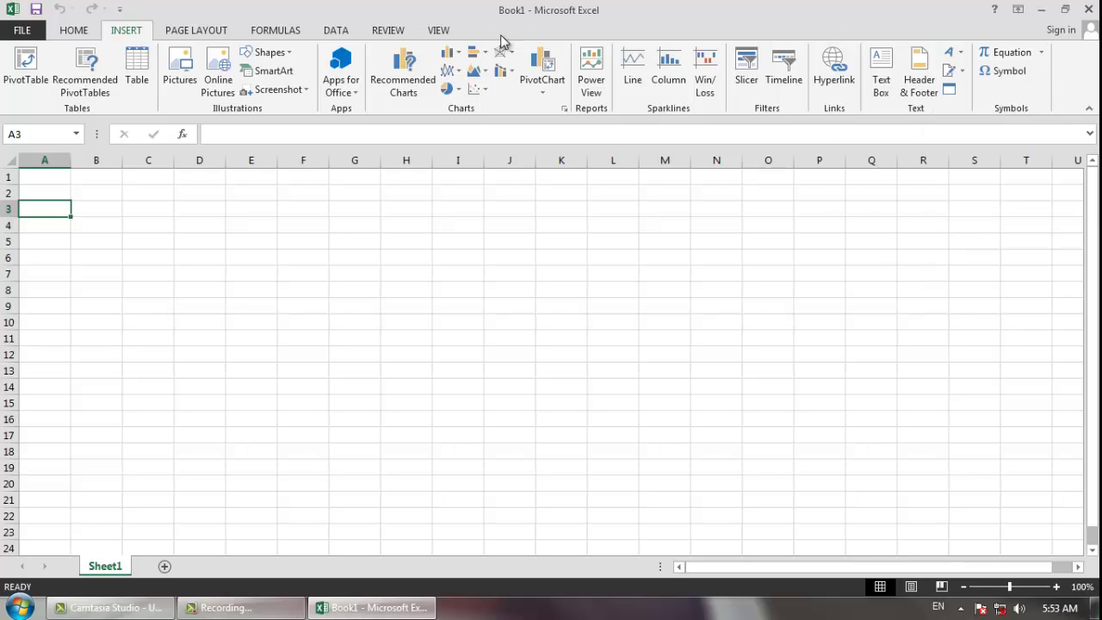
left_click(203, 34)
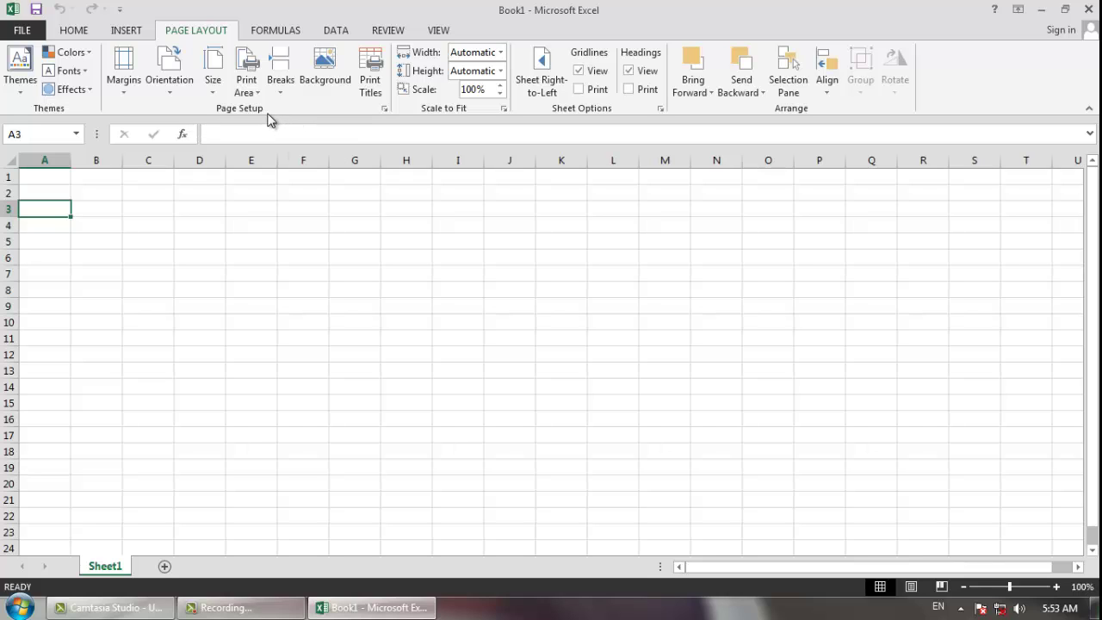
left_click(276, 33)
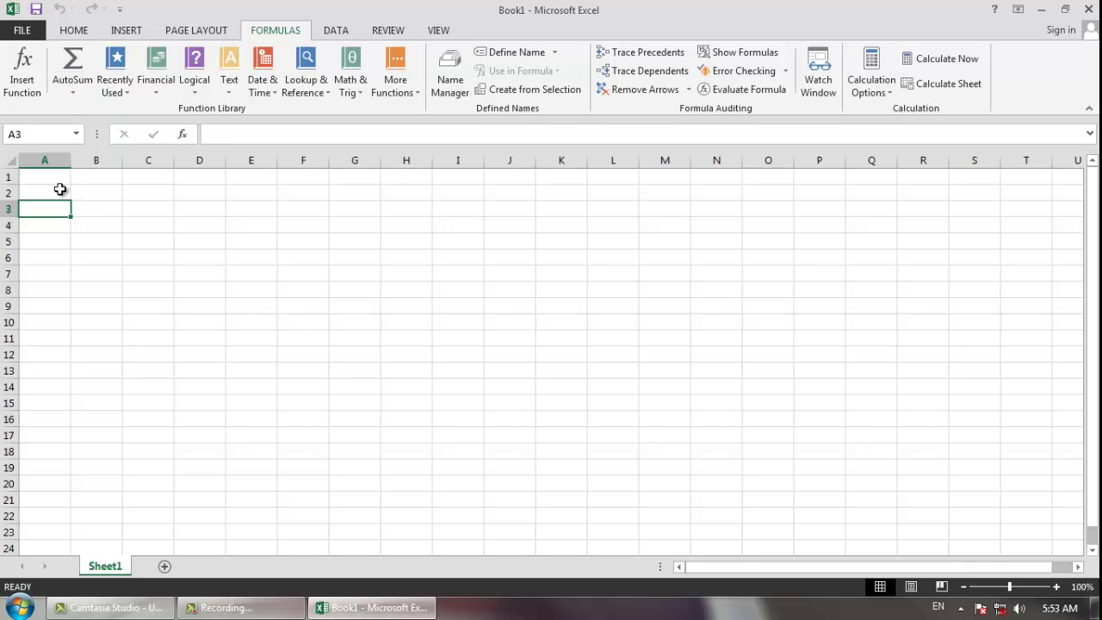
left_click(333, 36)
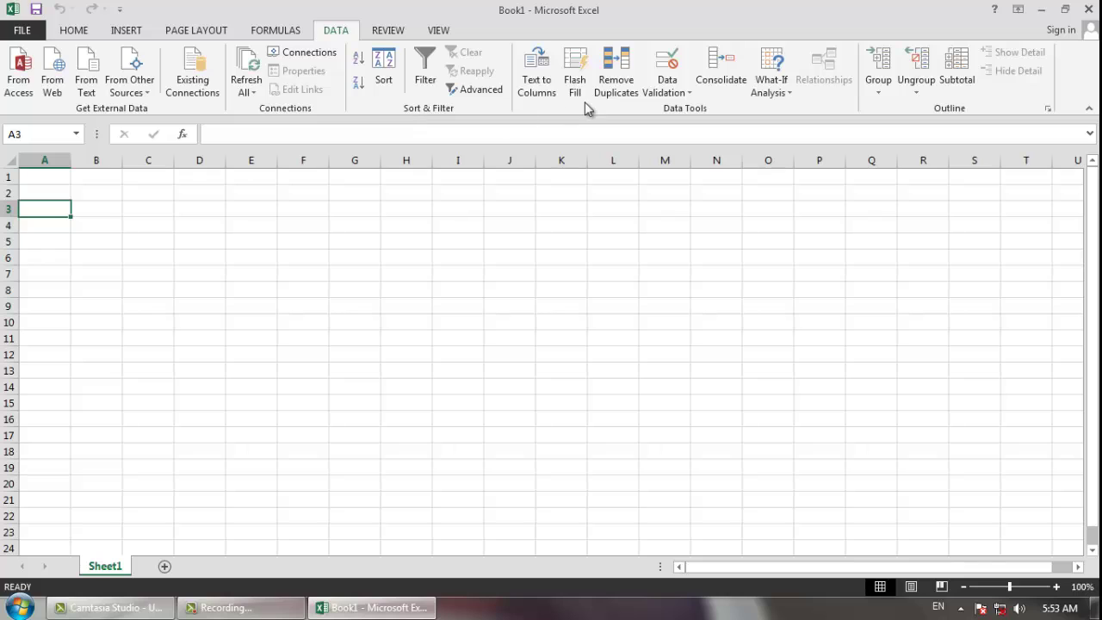
left_click(398, 32)
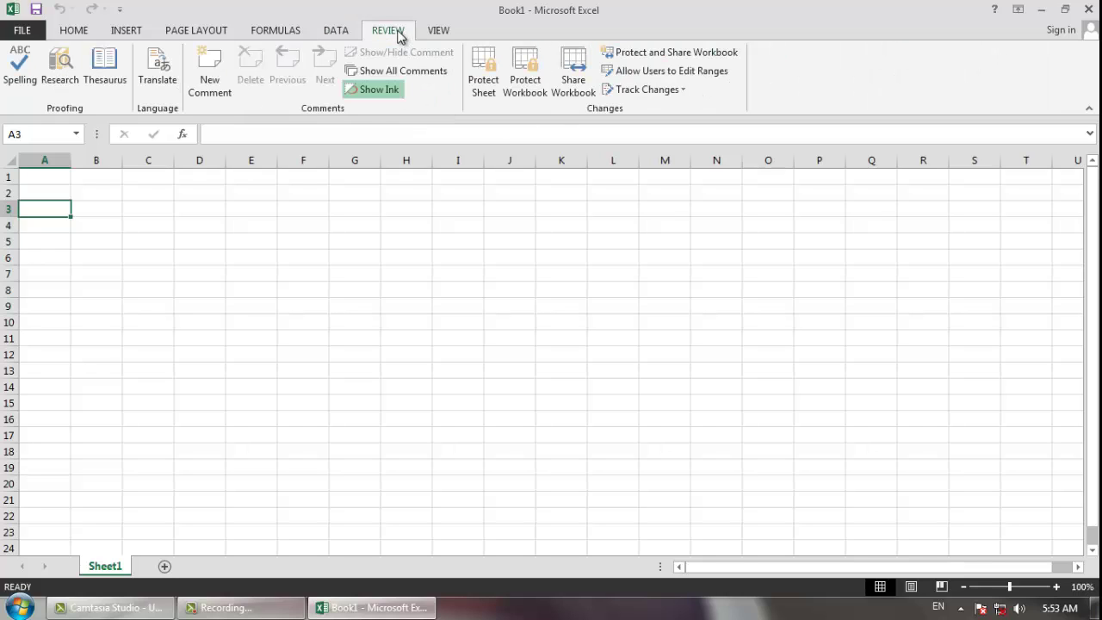
left_click(435, 33)
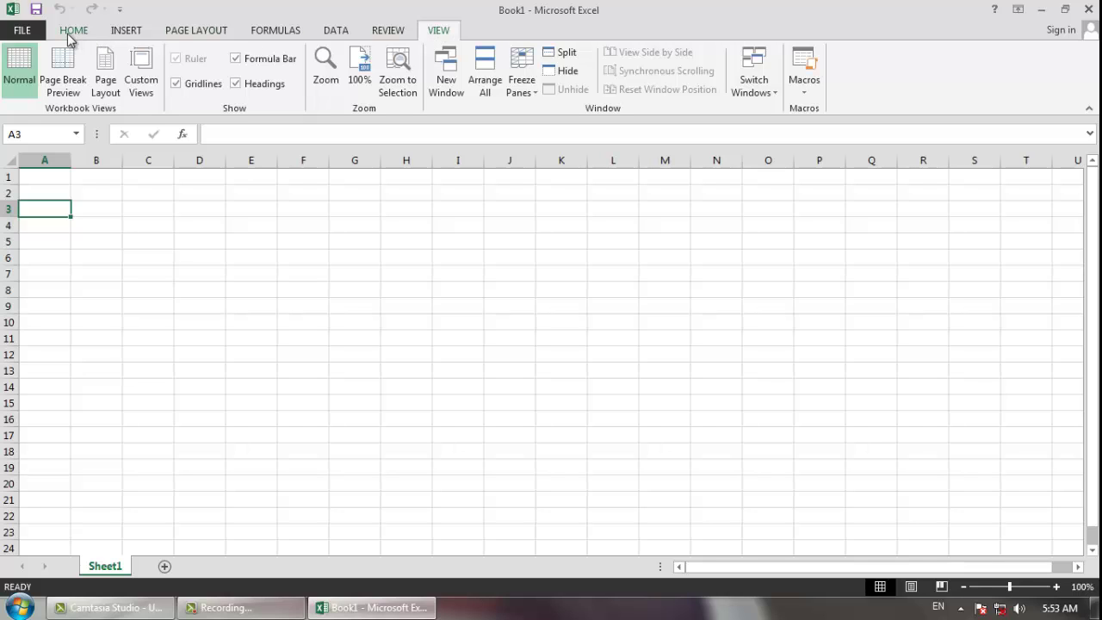
left_click(21, 32)
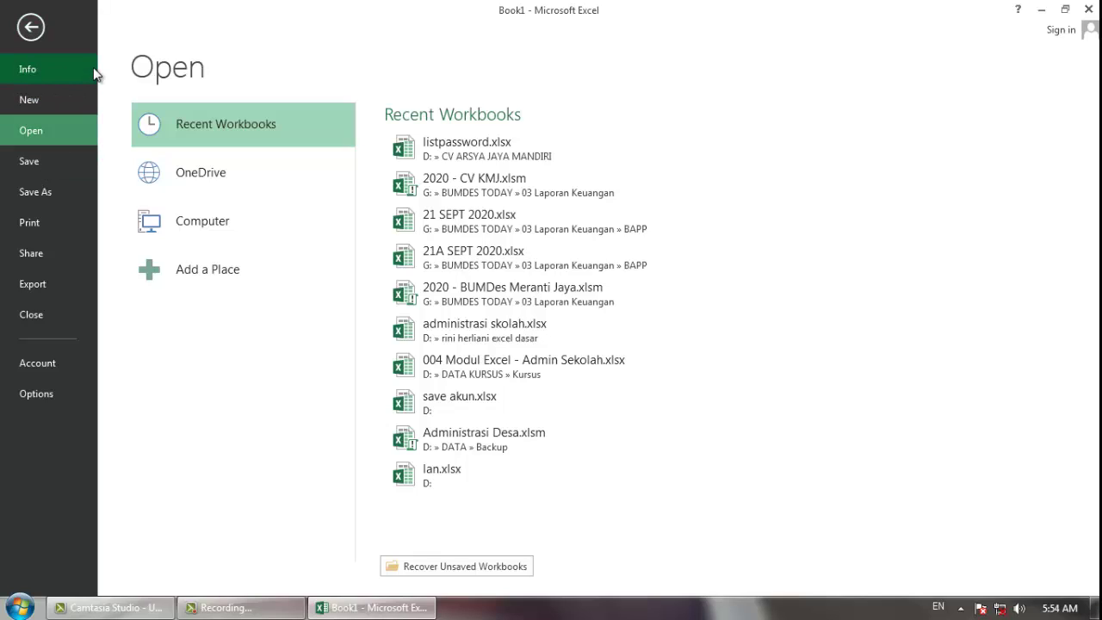
key("Escape")
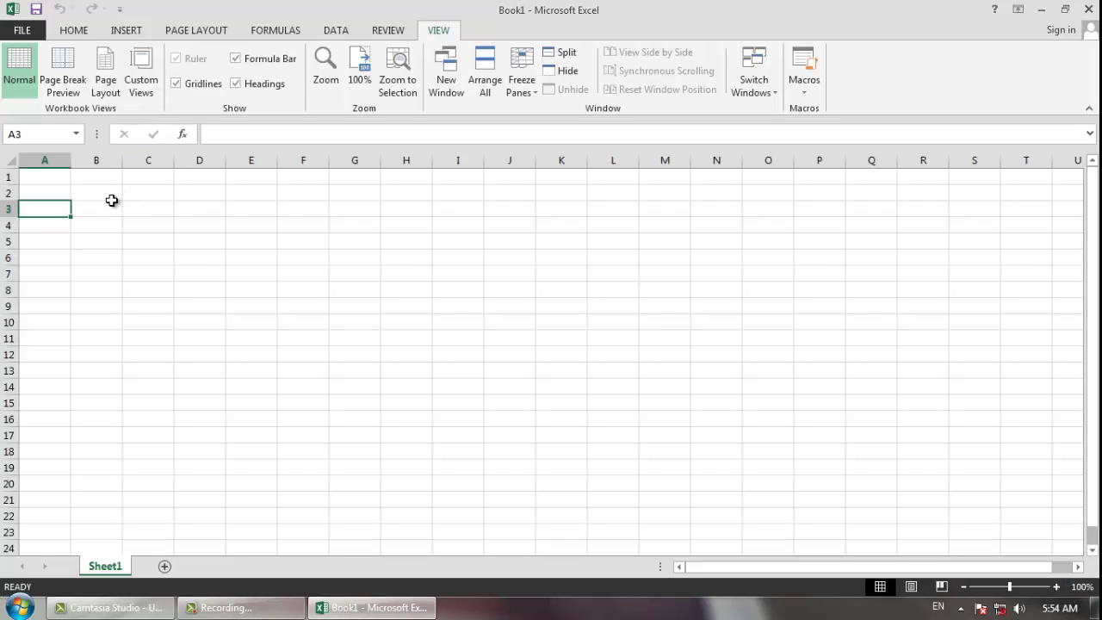
left_click(111, 195)
left_click(163, 204)
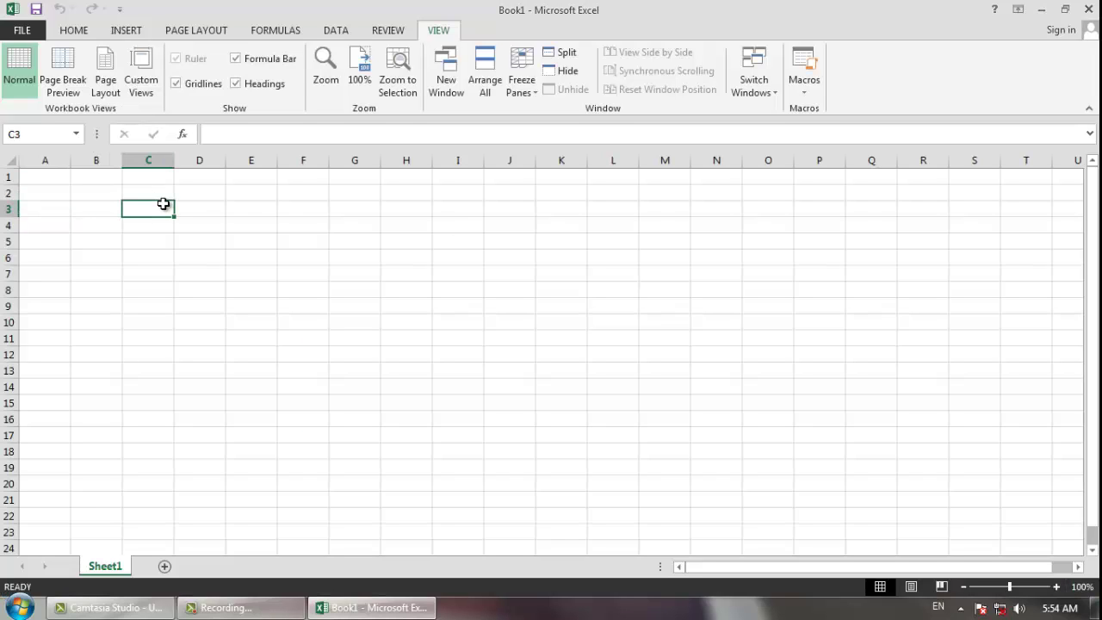
left_click(46, 178)
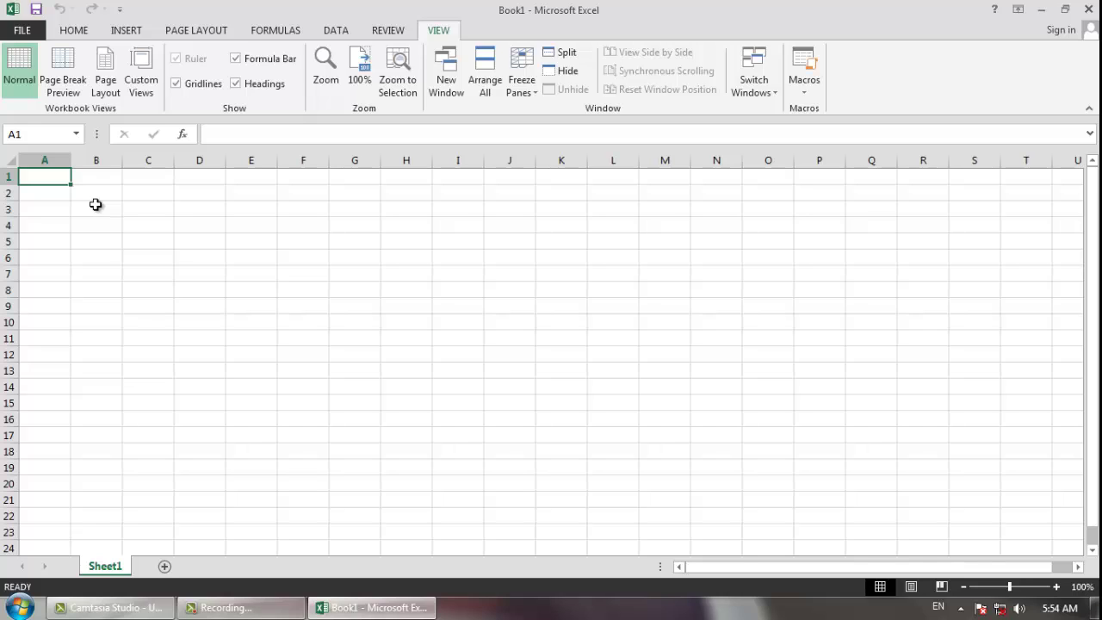
- Enter PEMERINTAH KABUPATEN WONOSOBO, DINAS PENDIDIKAN DAN OLAHRAGA and SMP NEGERI 1 KEJAJAR in A1:A3
type("PEMERINTAH ")
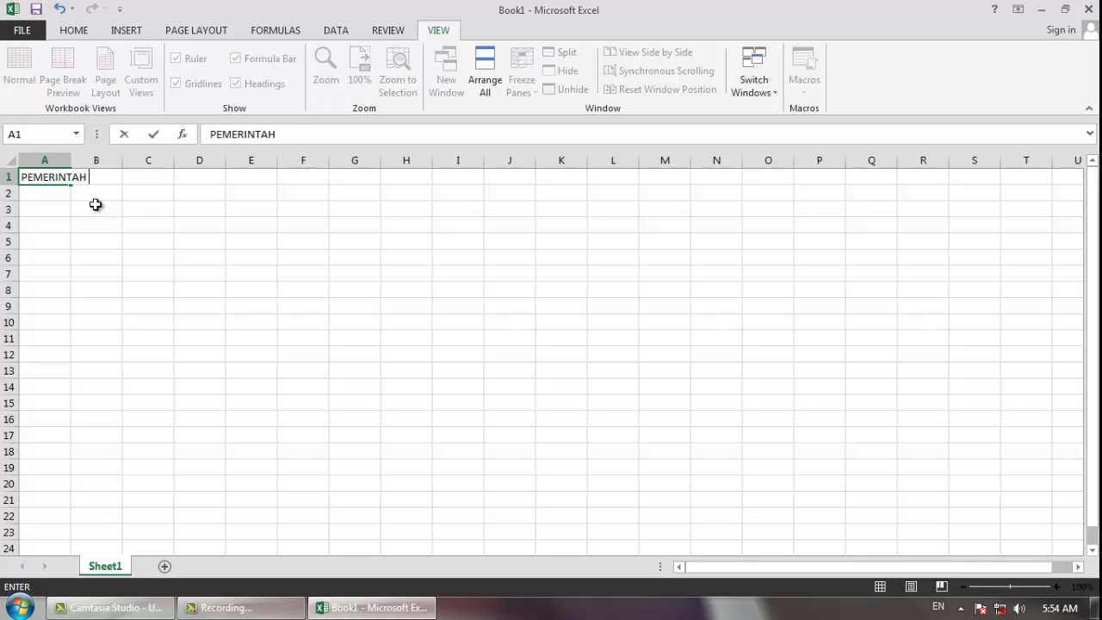
type("KABUPATEN W")
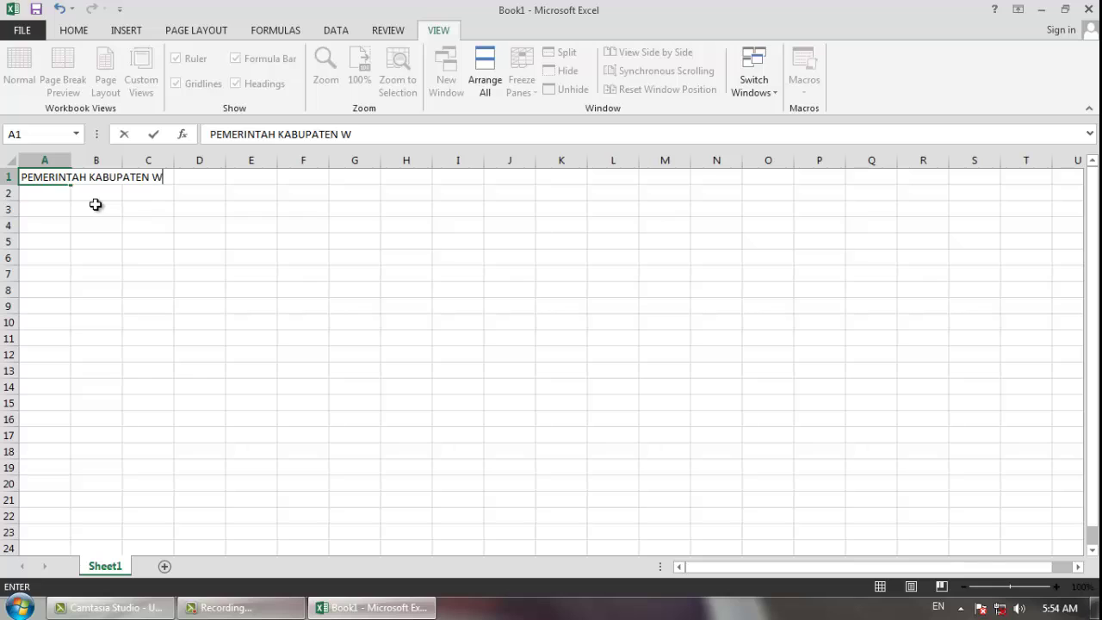
type("ONOSOBO")
key("Return")
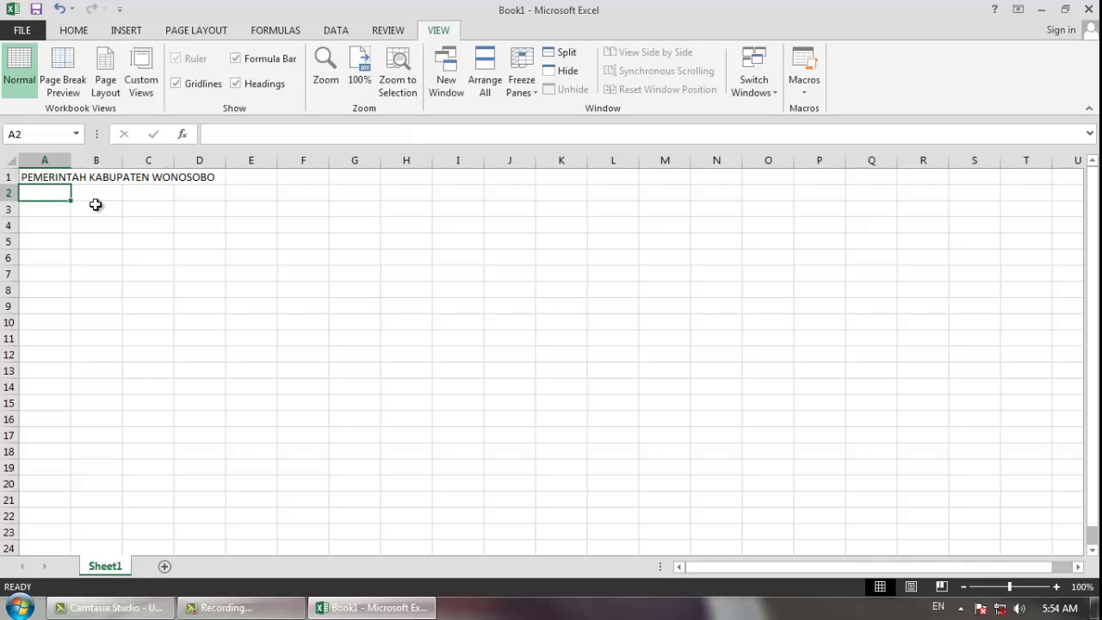
type("DINAS PENDIDI")
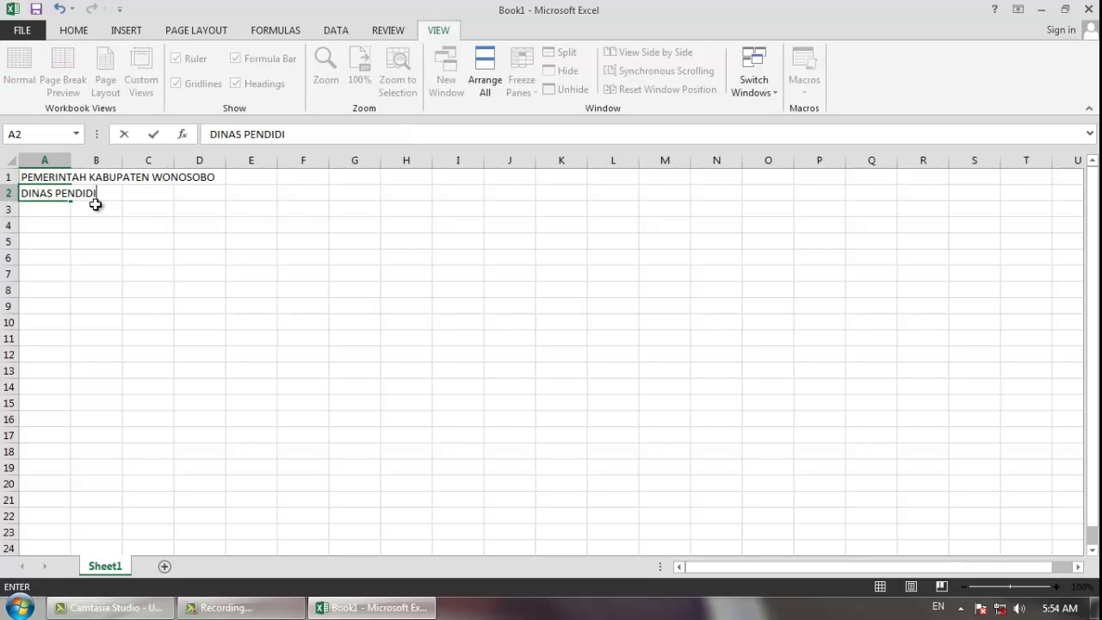
type("KAN DAN OLAHRAGA")
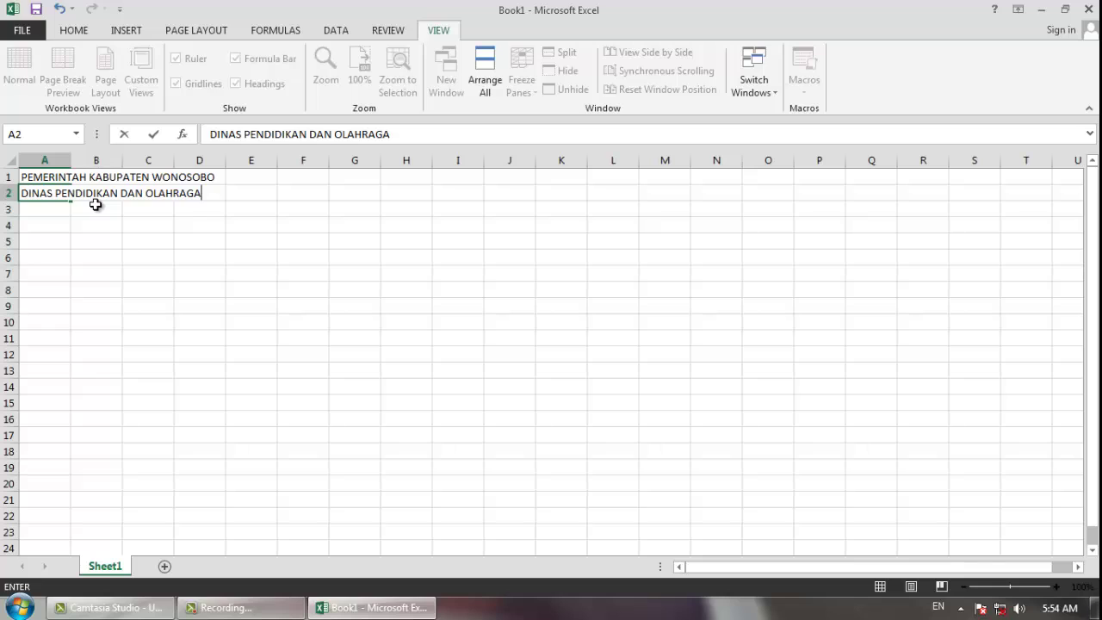
key("Return")
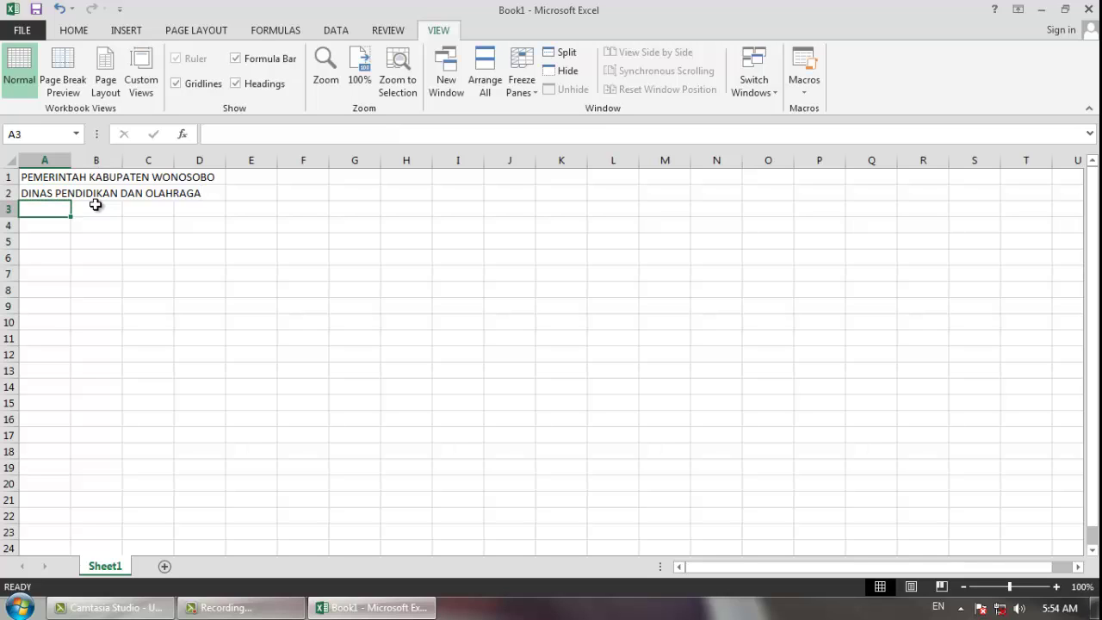
type("SMP N")
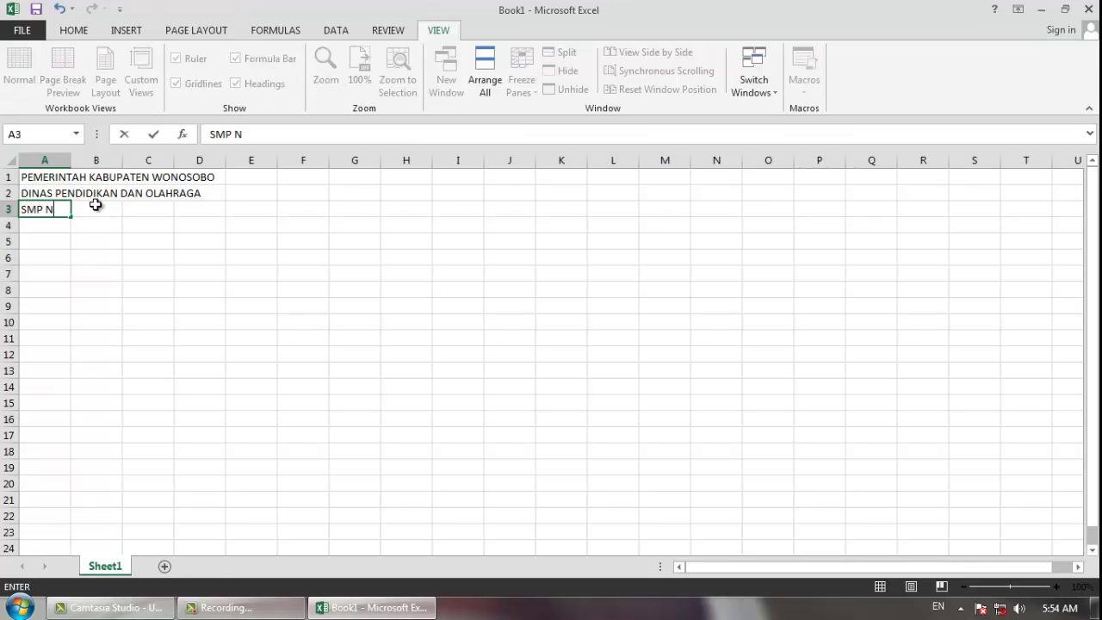
type("EGERI 1 KE")
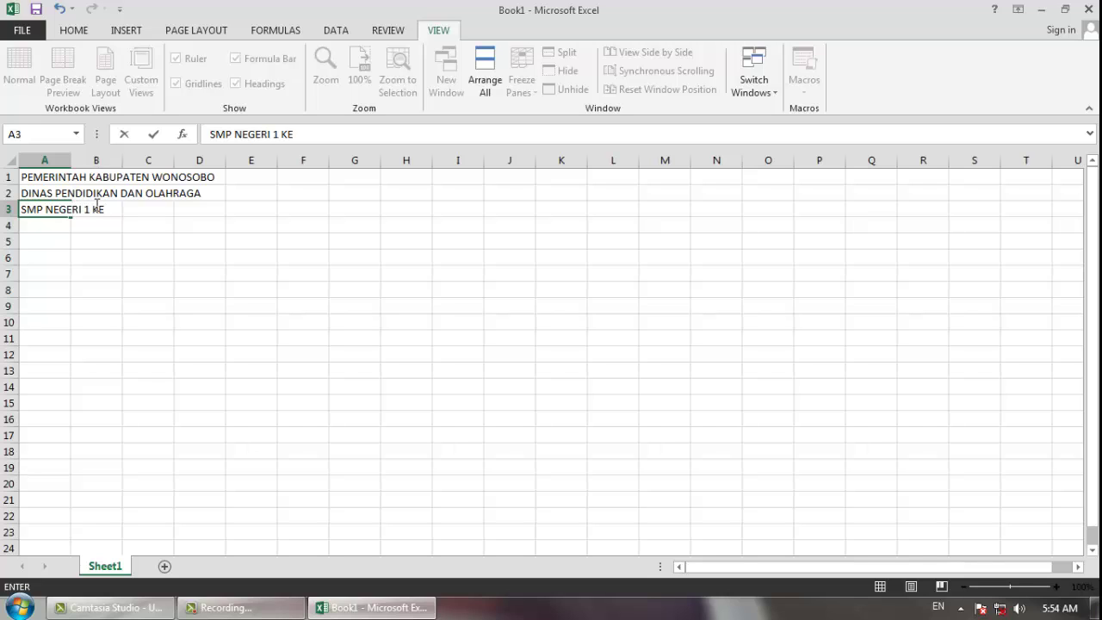
type("JAJAR")
key("Return")
type("Jl")
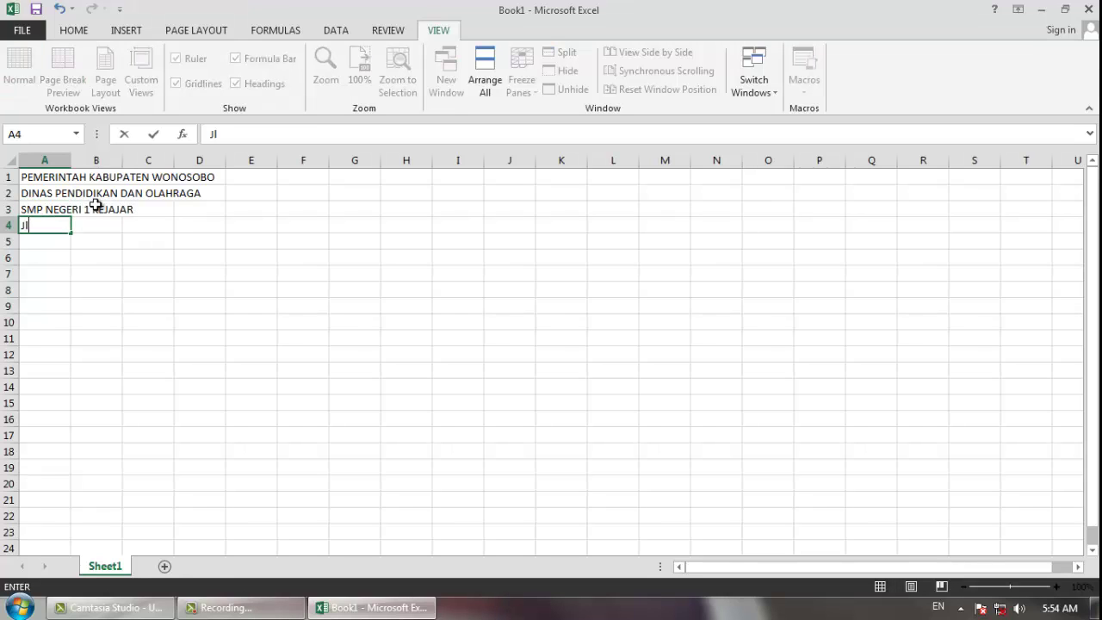
type(". Dieng Km")
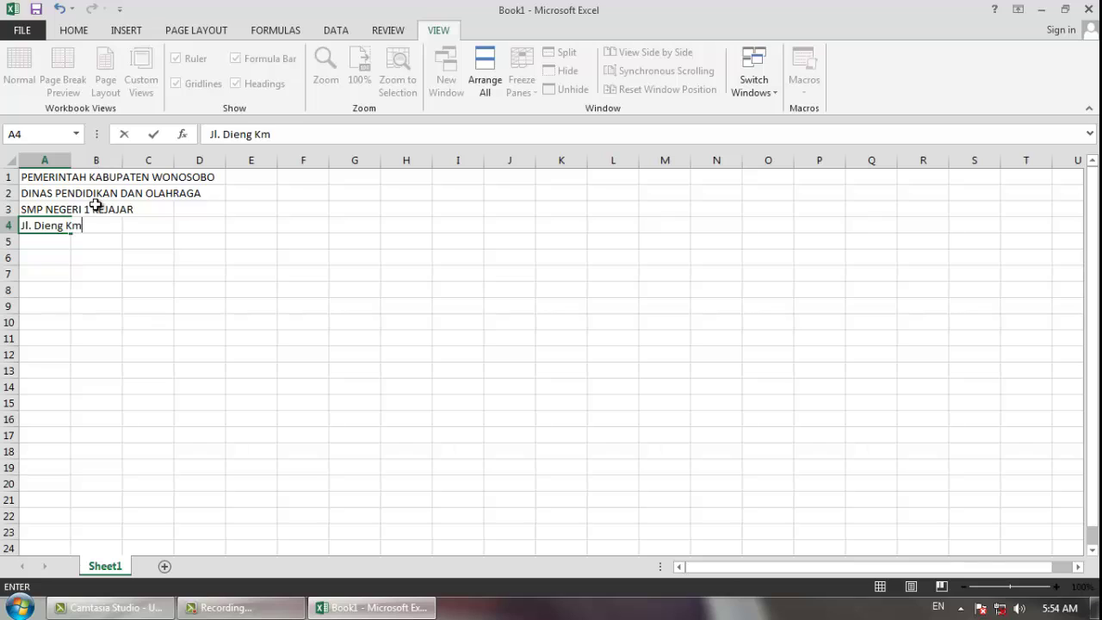
type(". 13 Kejajar - ")
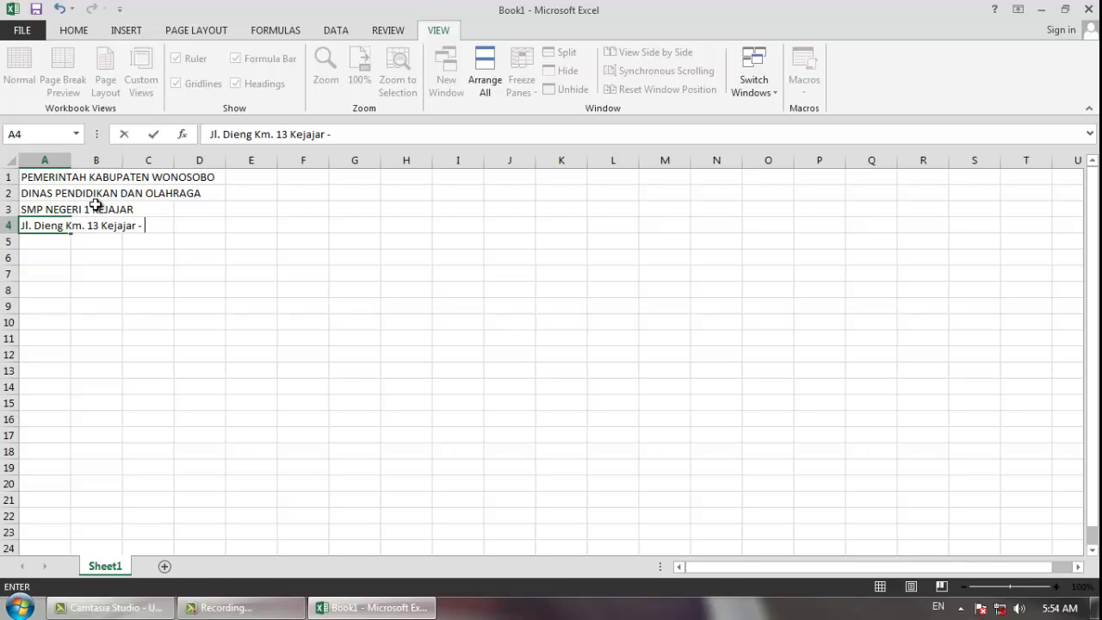
type("Wonosobo")
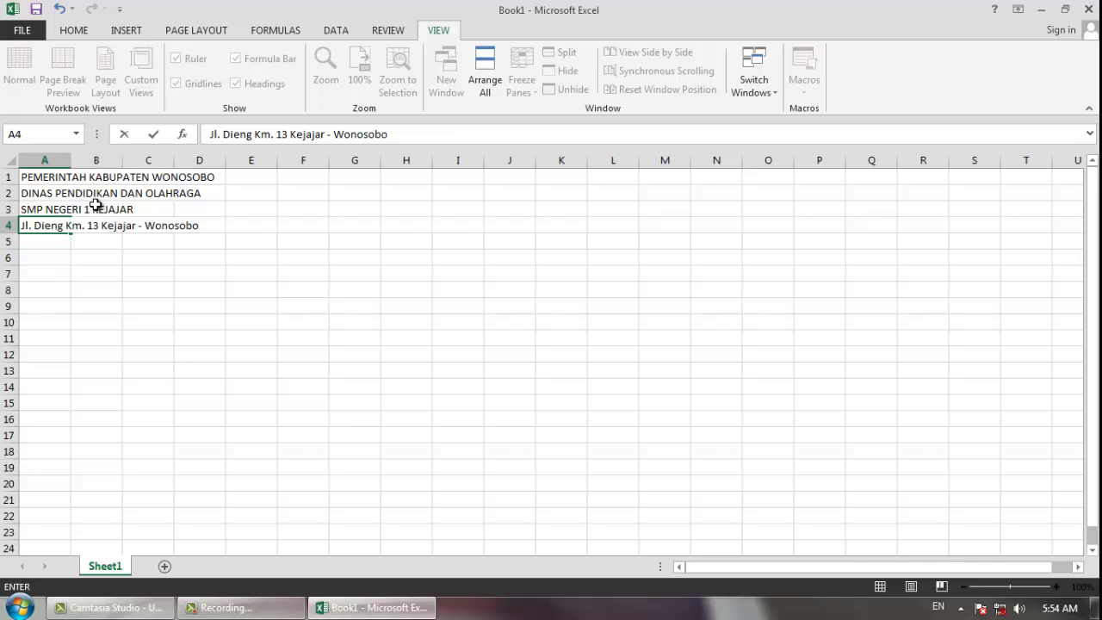
type(" - Jawa Teng")
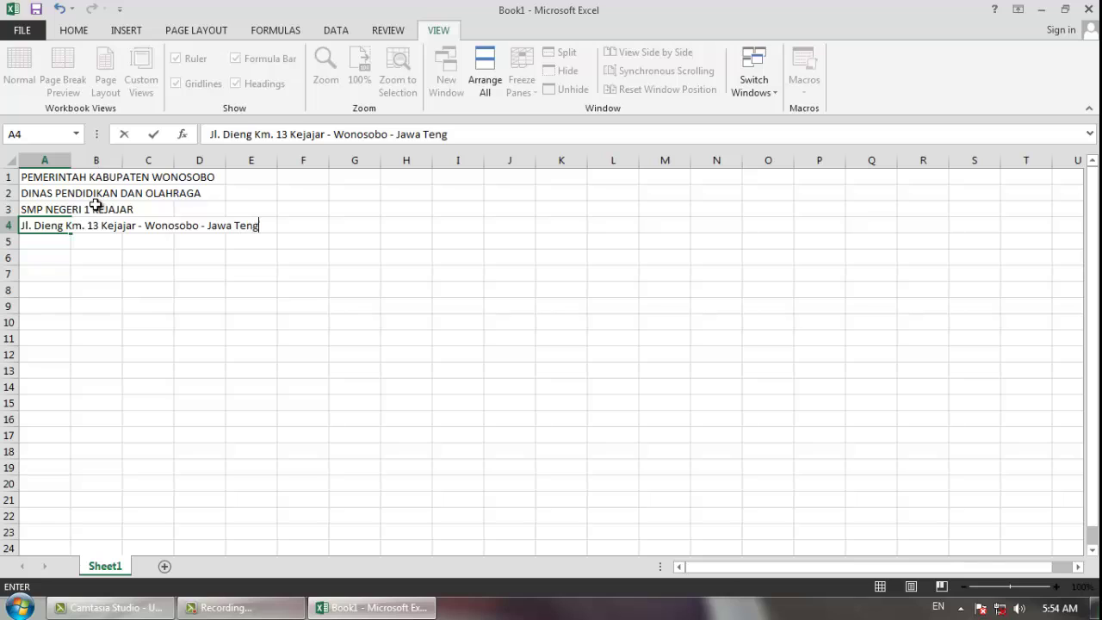
type("ah")
key("Return")
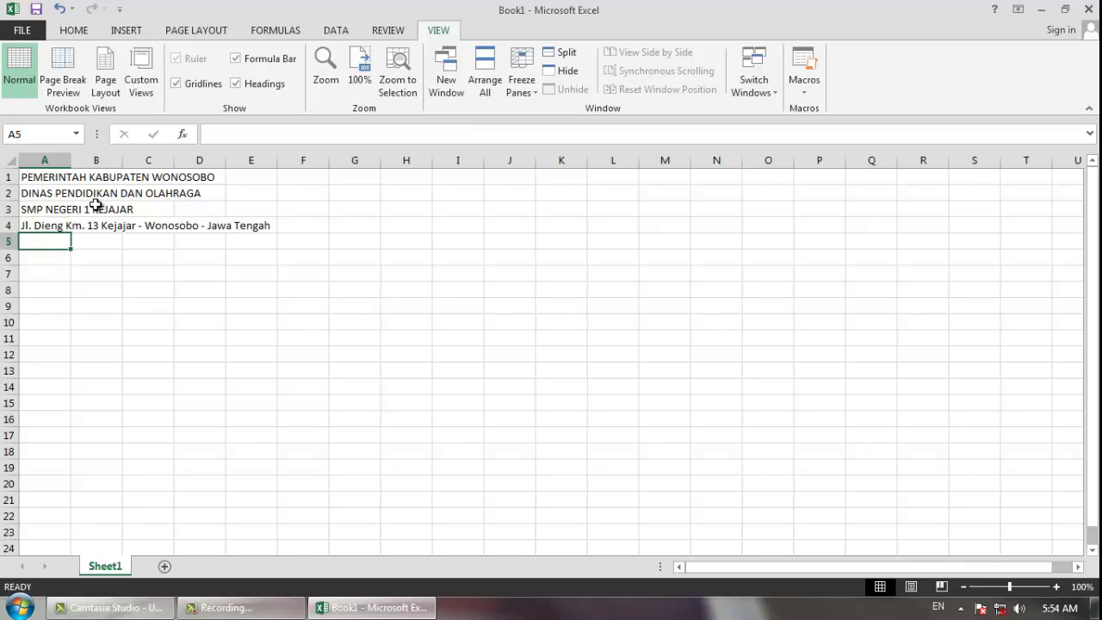
key("Return")
key("Return")
key("Return")
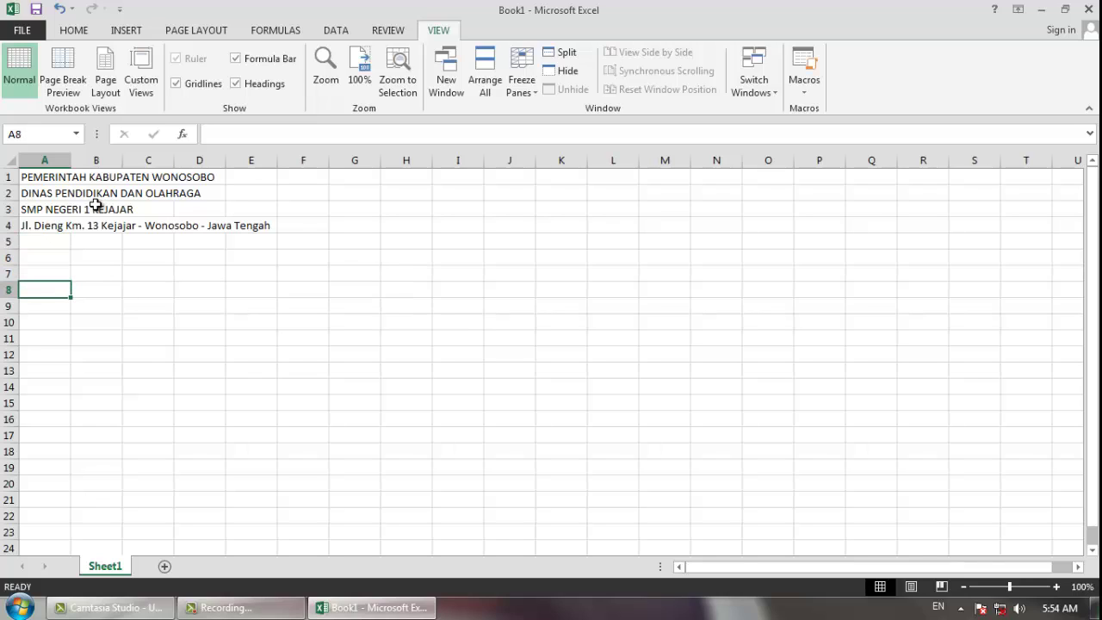
- Enter the title DATA SISWA in A8 and move down to A10
type("DATA SISWA")
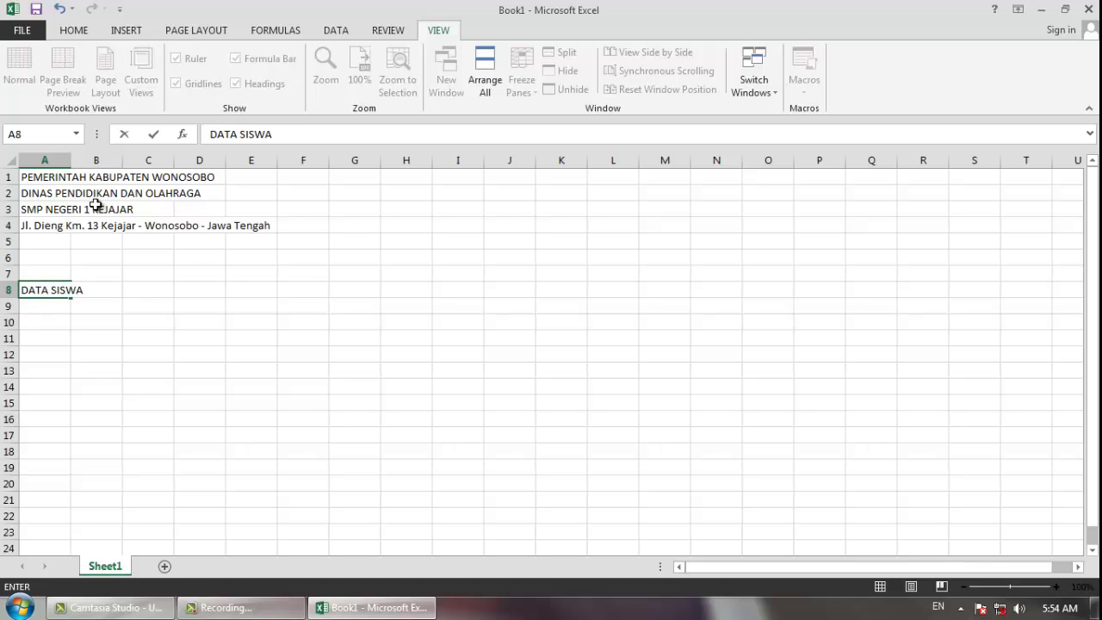
key("Return")
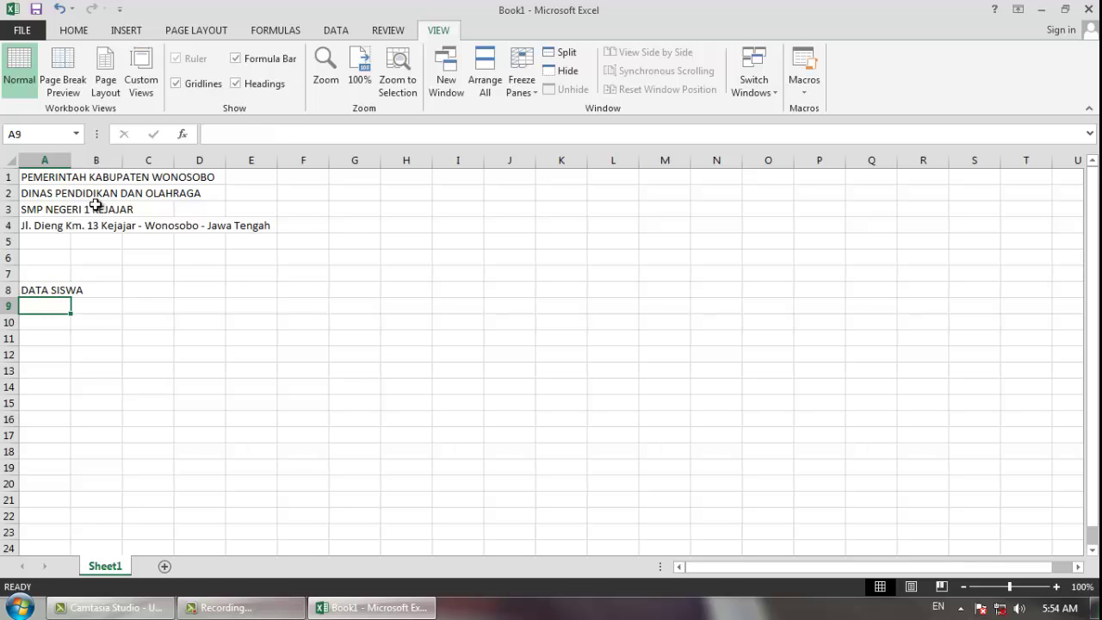
key("Return")
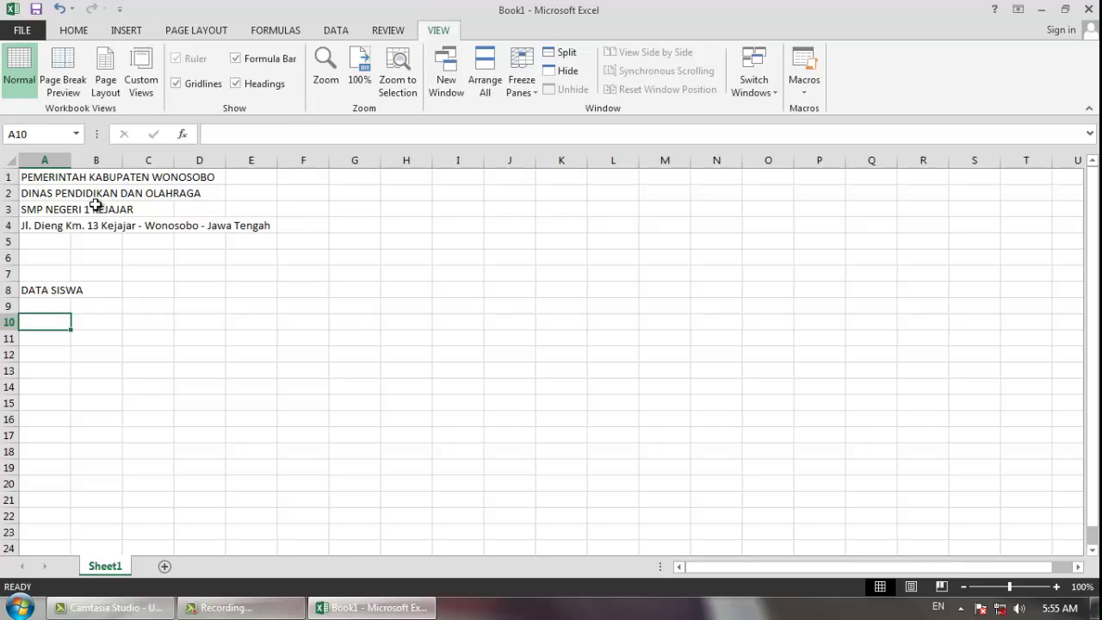
- Enter the headings No, No Induk, Nama Siswa, Jenis Kelamin and Kelas across A10:E10
type("No")
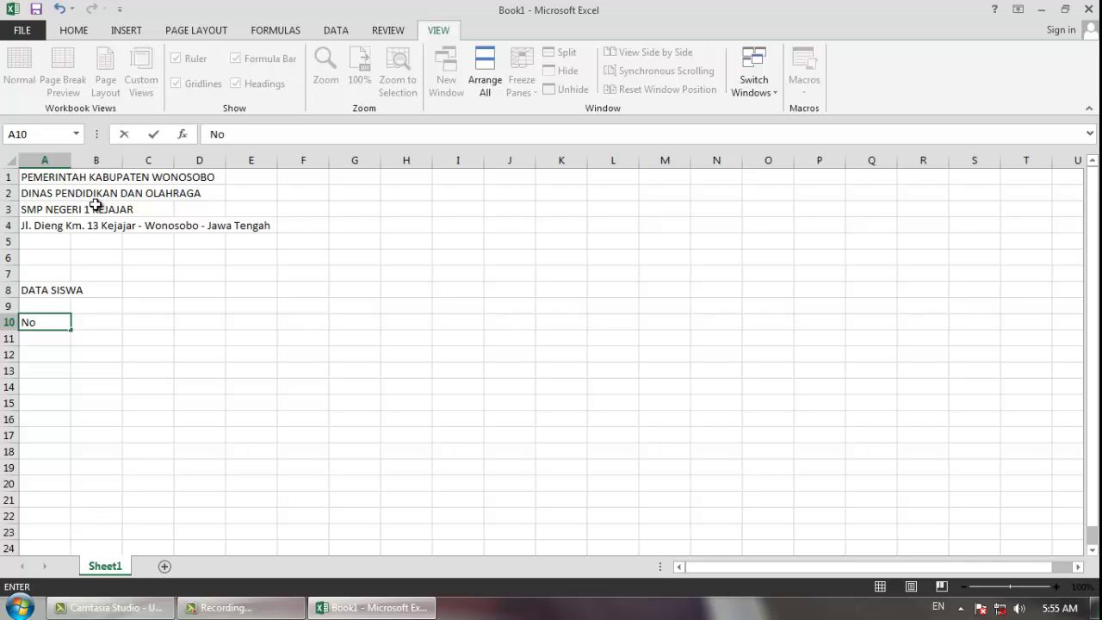
key("Tab")
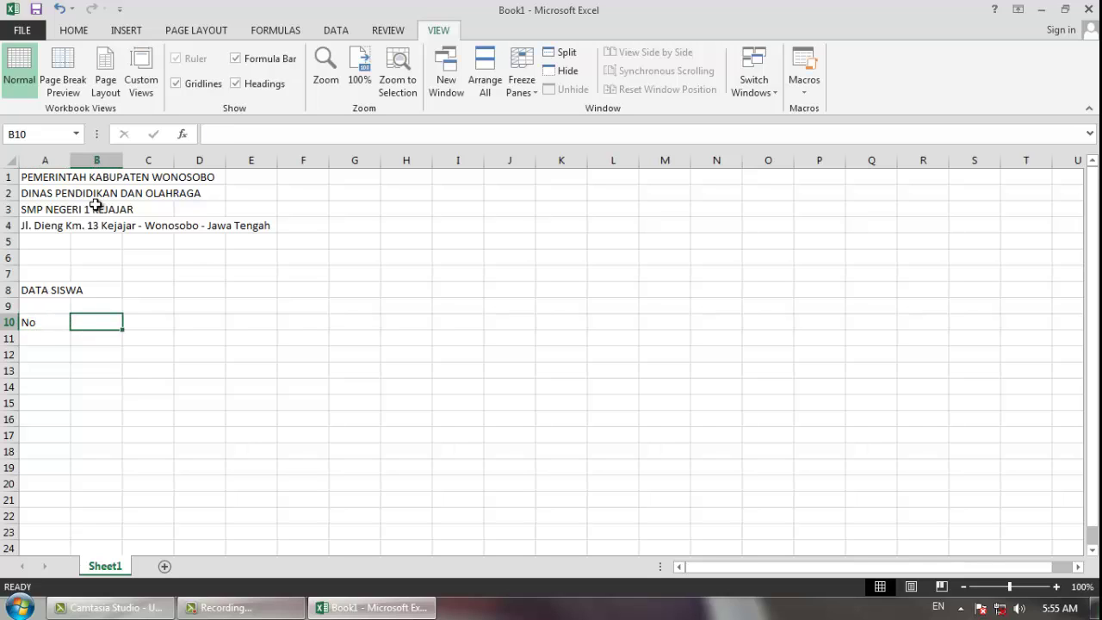
type("No Induk")
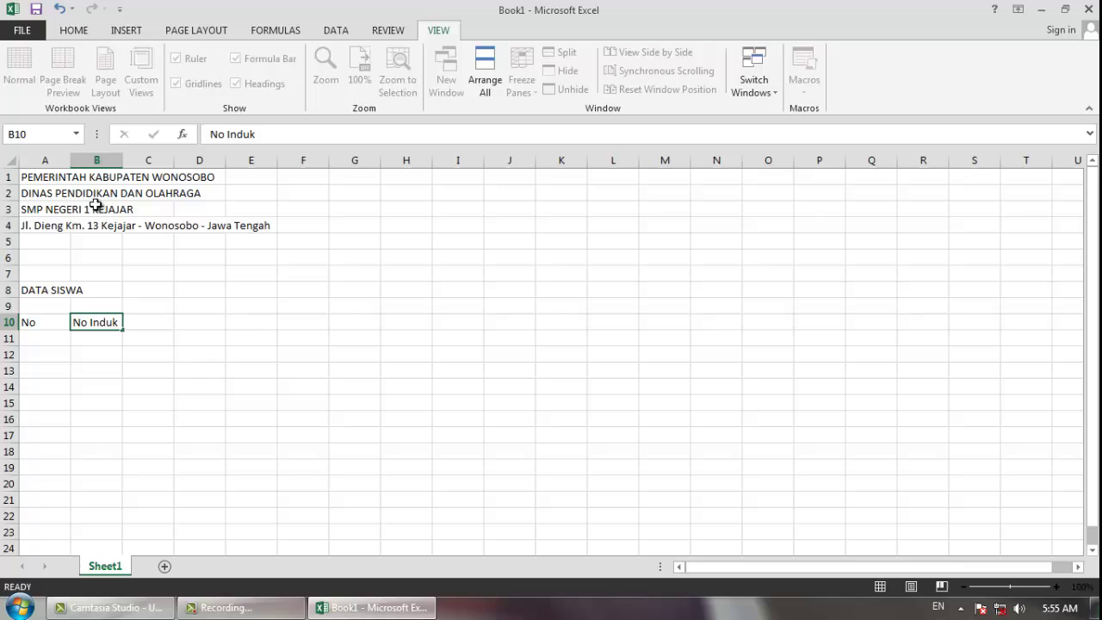
key("Tab")
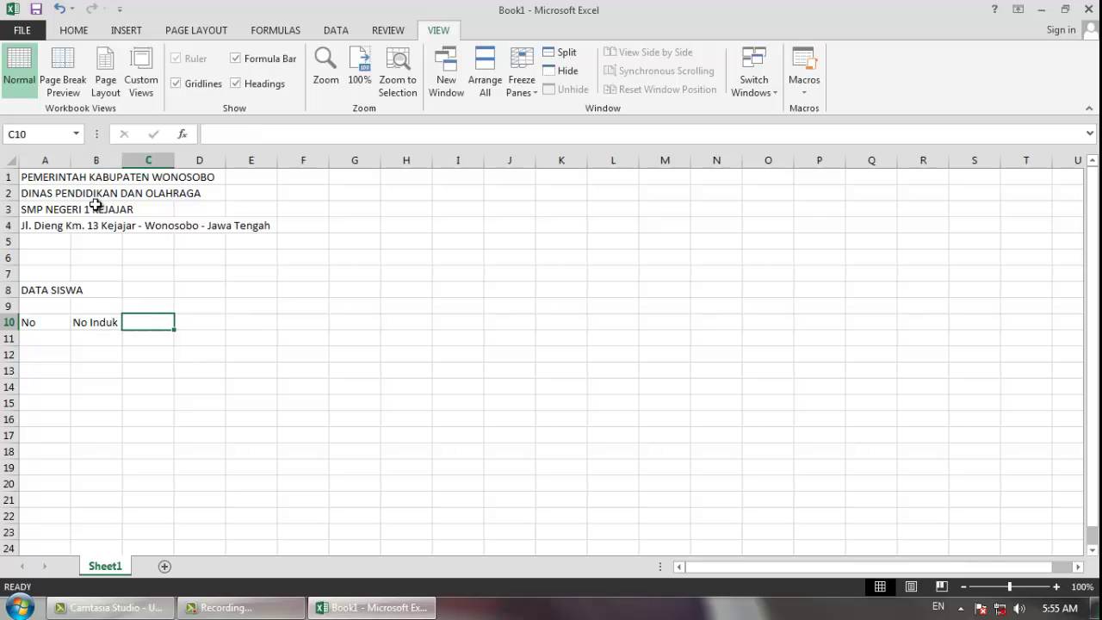
type("Nama Siswa")
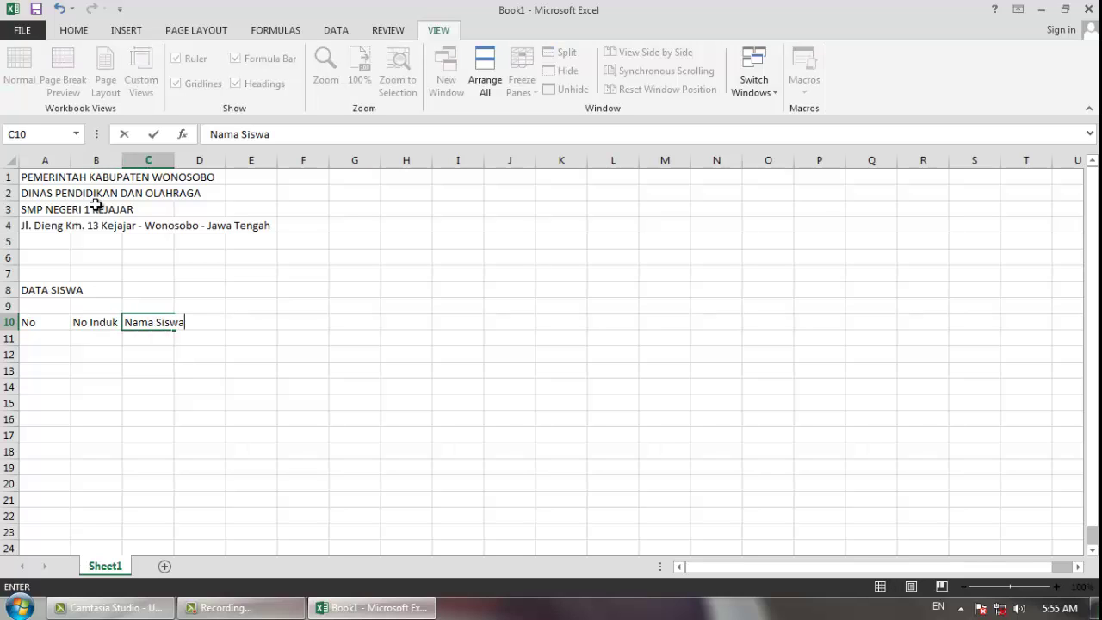
key("Tab")
type("Jen")
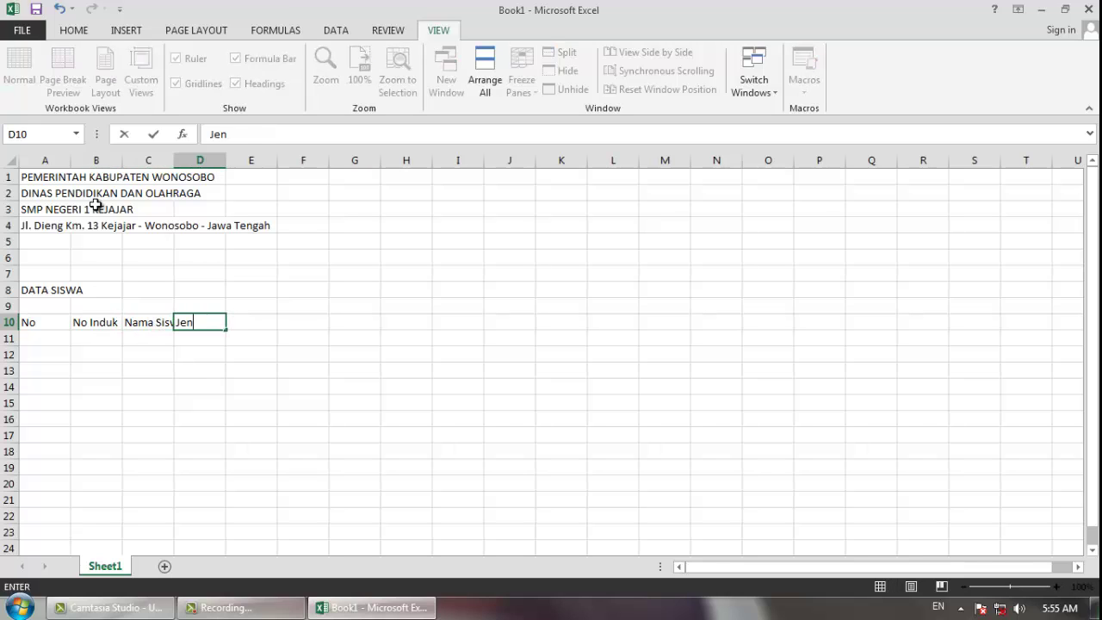
type("is Kelamin")
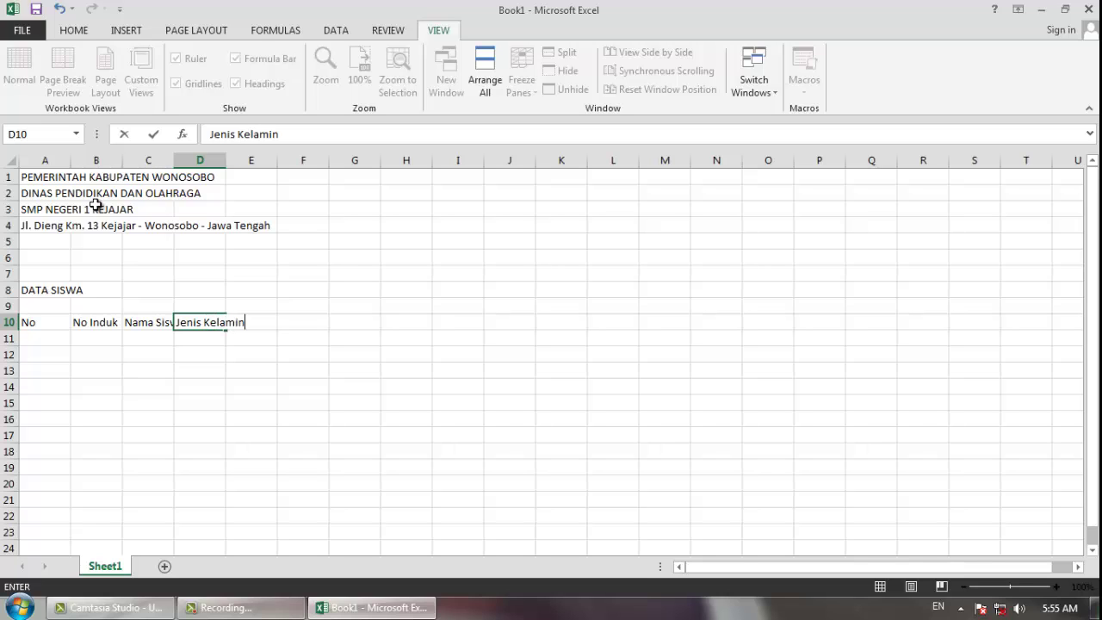
key("Tab")
type("Kelas")
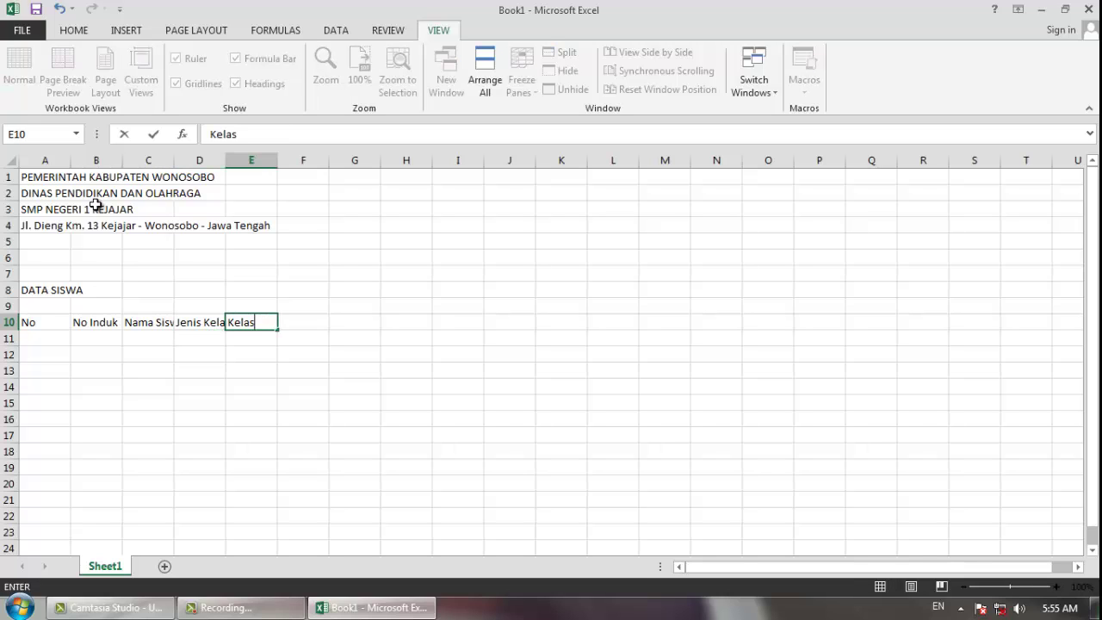
key("Tab")
- Add the headings Tempat Lahir, Tanggal Lahir and Alamat in F10:H10
type("Tempat Lahir")
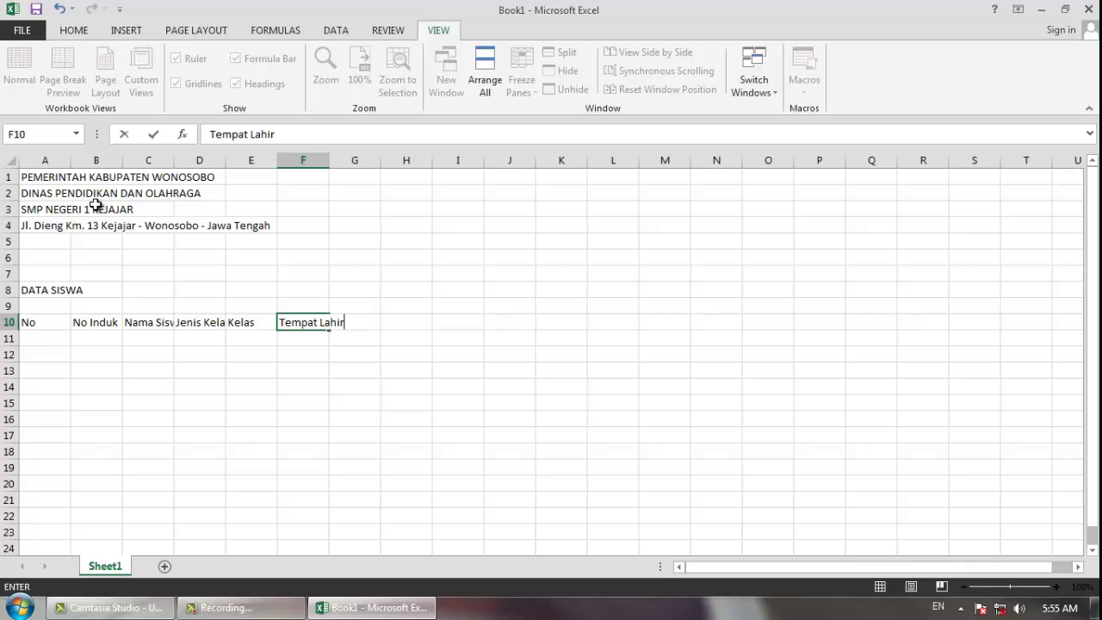
key("Tab")
type("Tangga")
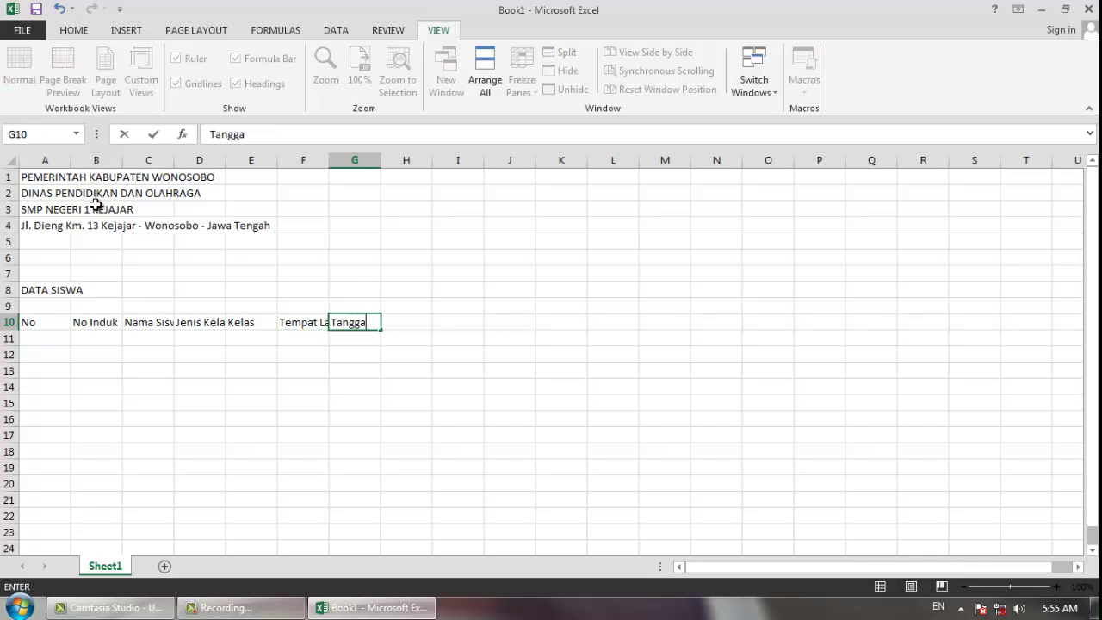
type("l Lahir")
key("Tab")
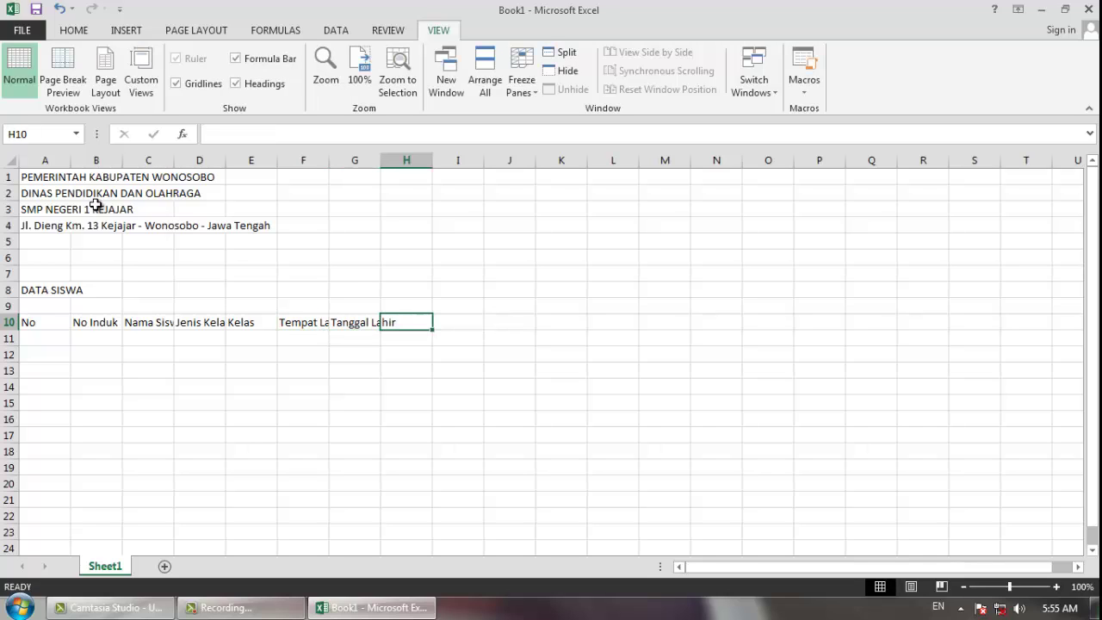
type("Alamat")
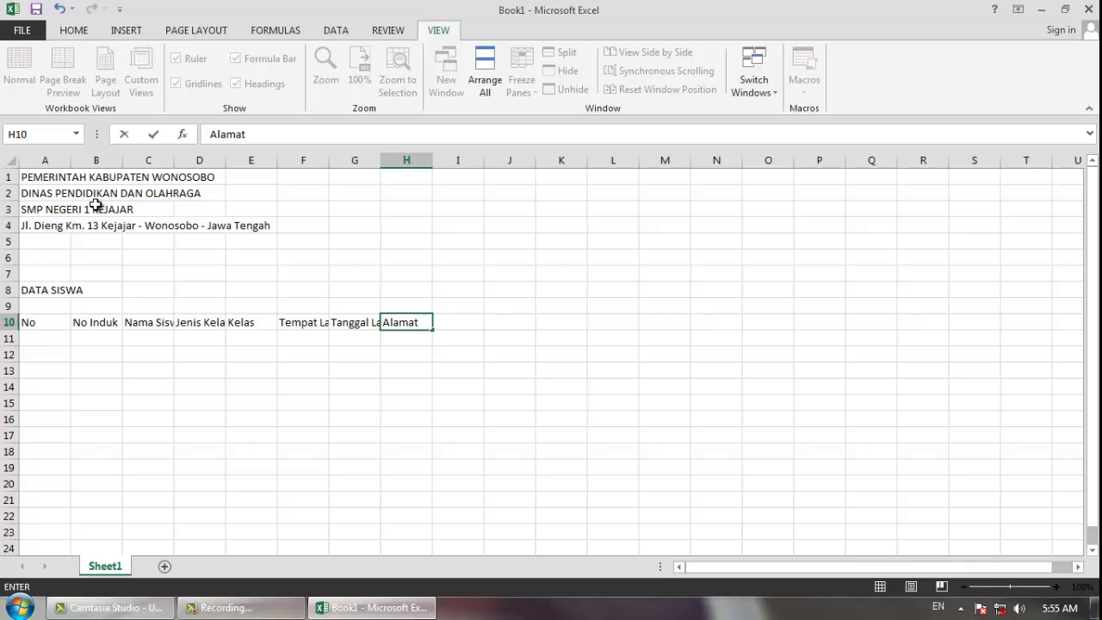
key("Down")
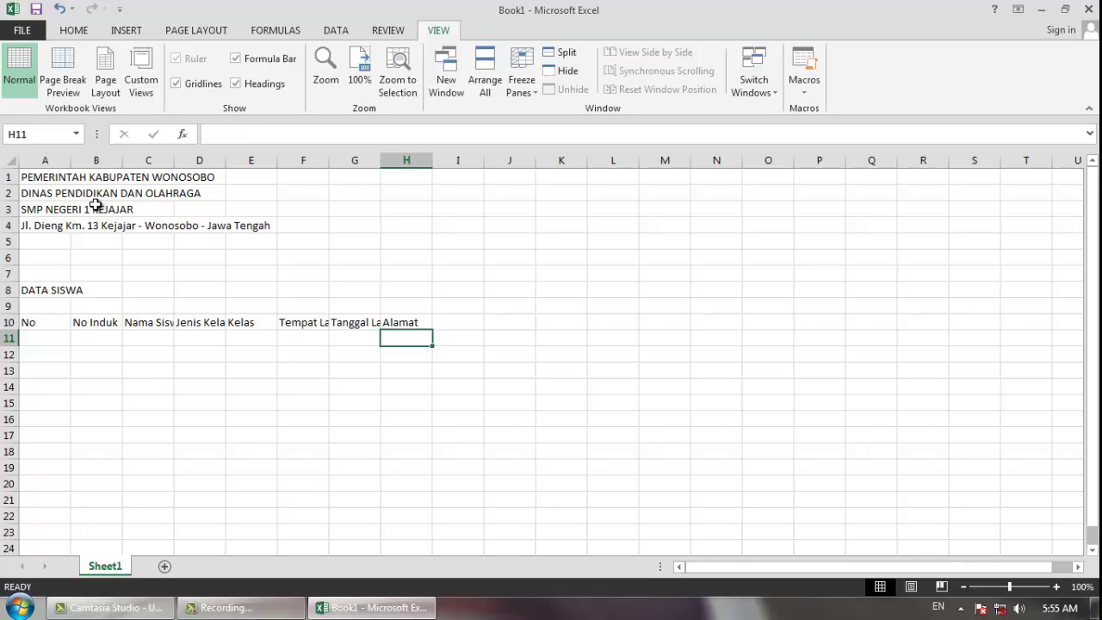
- Enter the sub-headings Desa, Kecamatan and Kabupaten in H11:J11
type("Desa")
key("Tab")
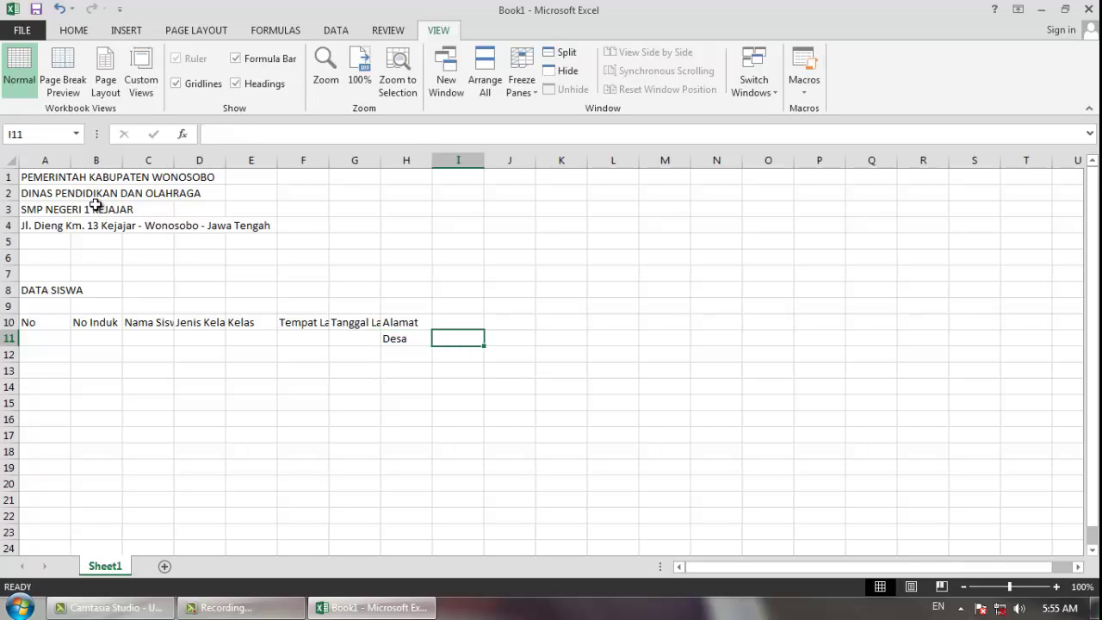
type("Kecamatan")
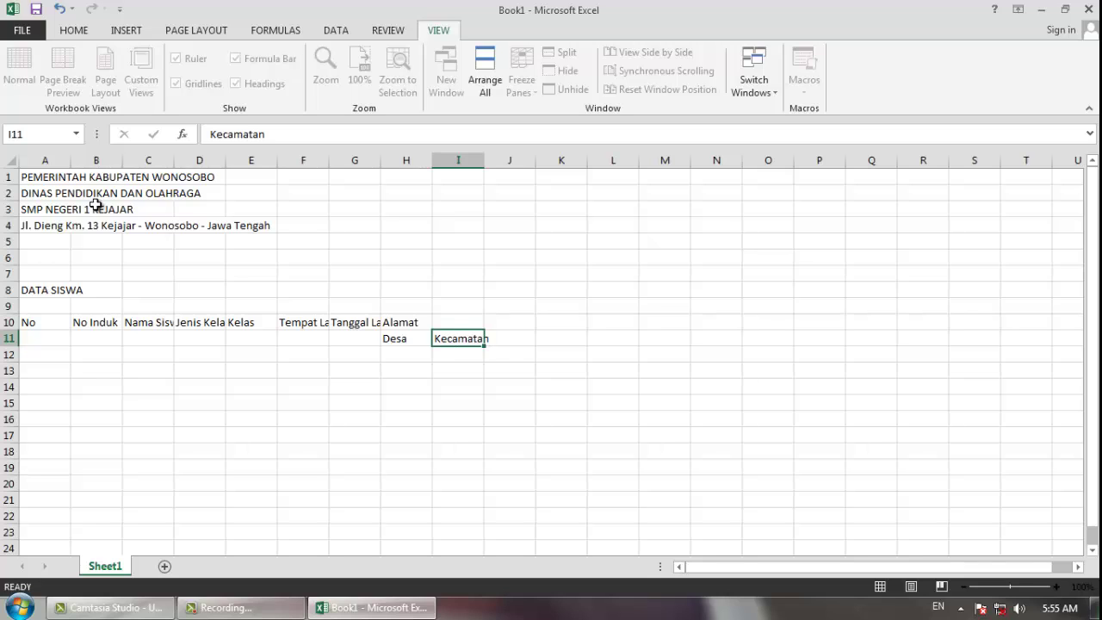
key("Tab")
type("Kabupate")
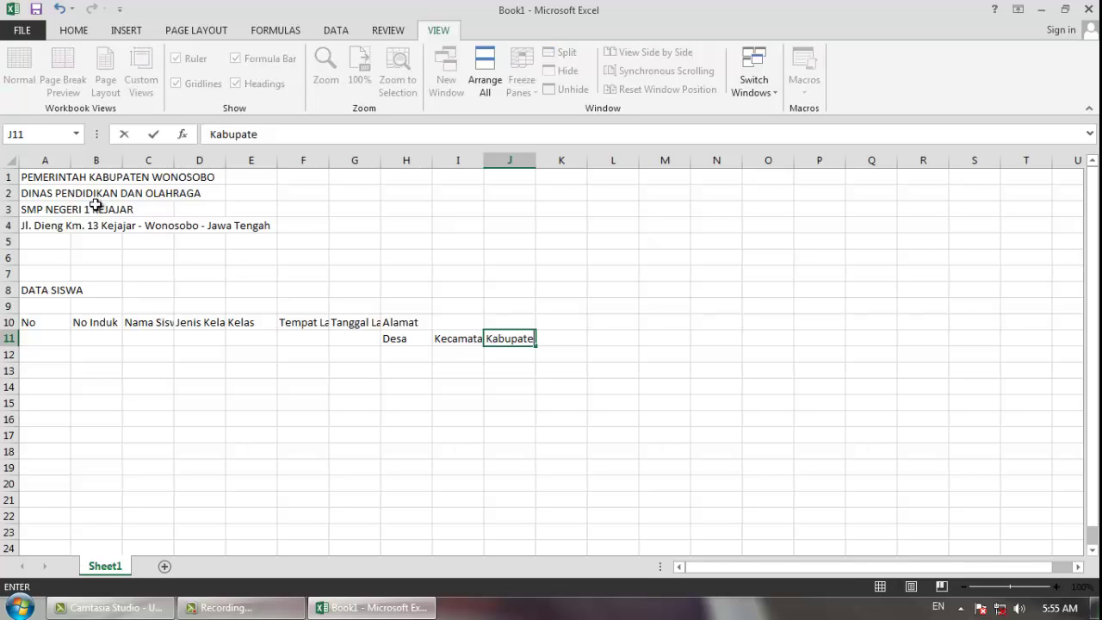
type("n")
key("Down")
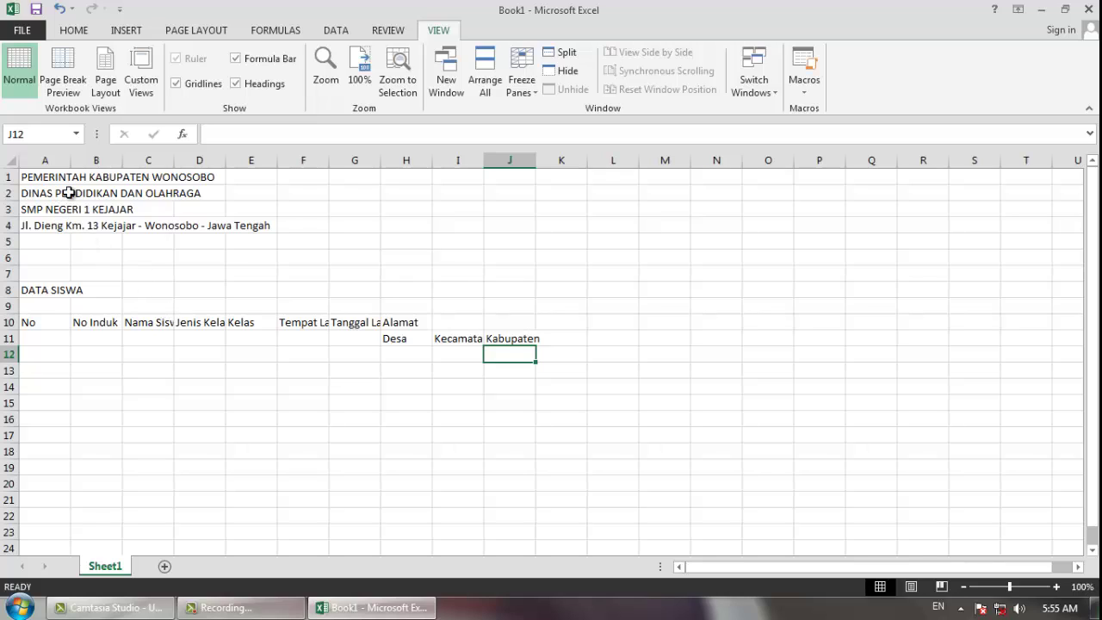
- Narrow column A and widen columns B onward so every table heading fits
left_click(42, 345)
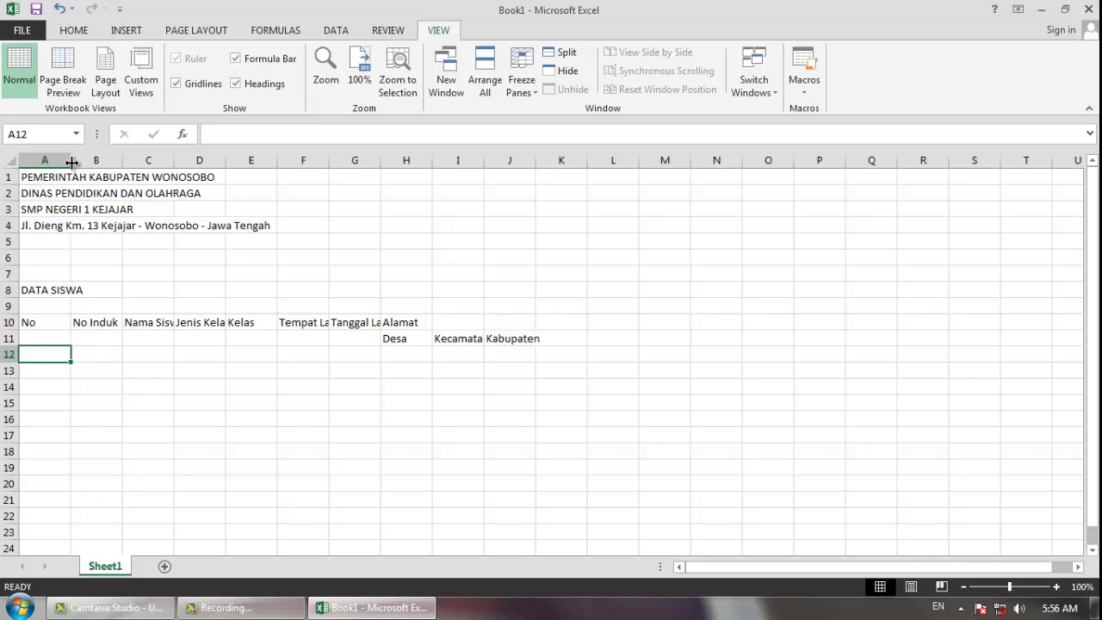
left_click_drag(72, 162, 47, 169)
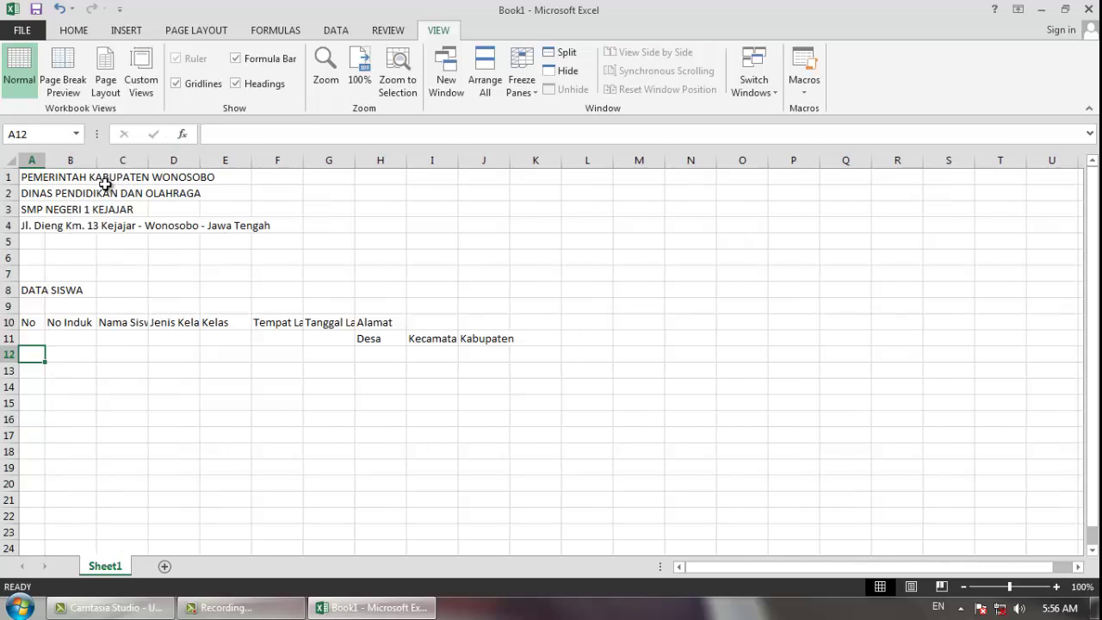
left_click(83, 321)
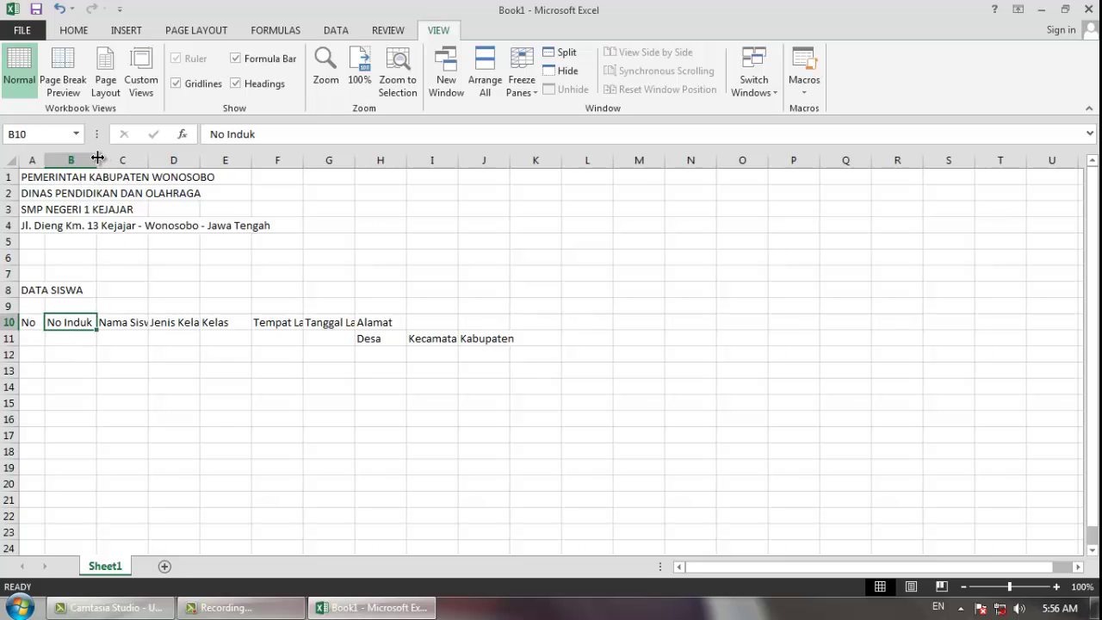
left_click_drag(99, 158, 122, 162)
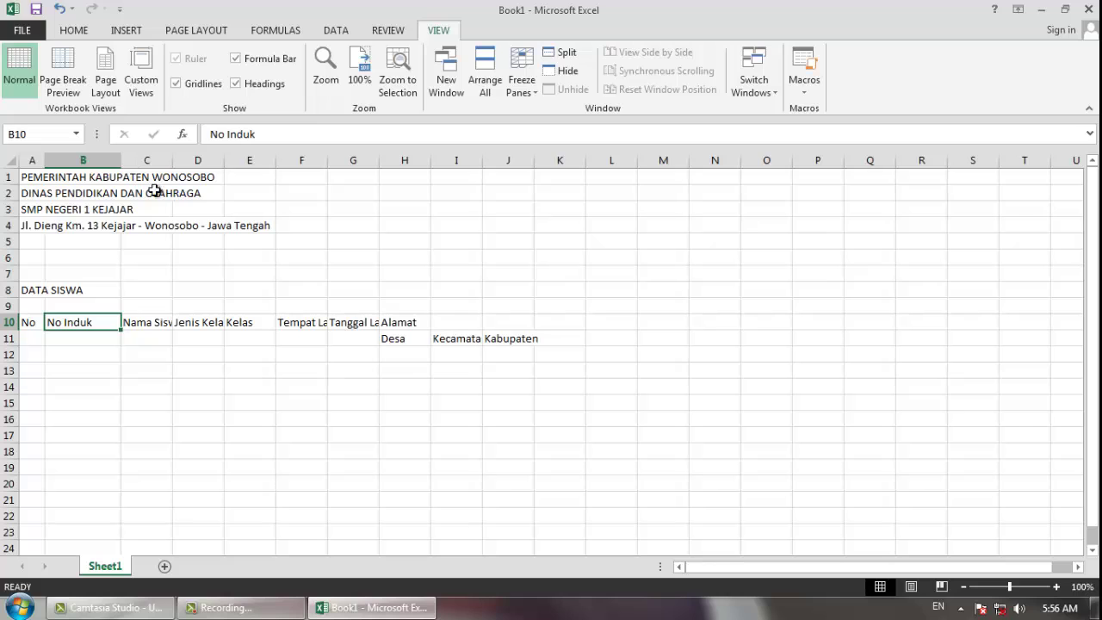
left_click_drag(176, 161, 335, 164)
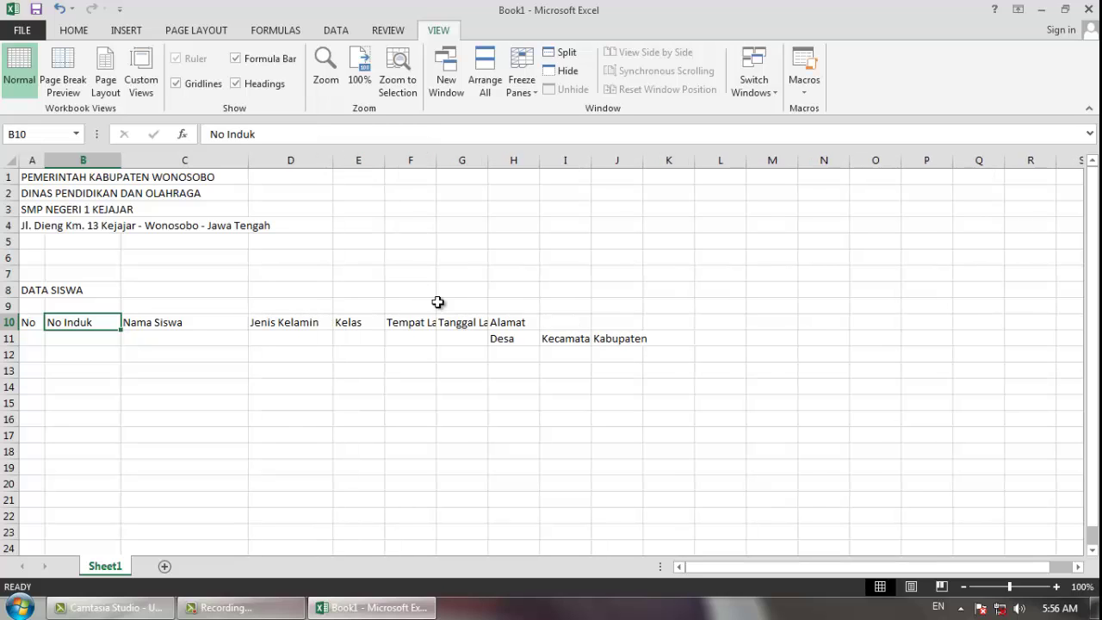
left_click_drag(437, 161, 856, 169)
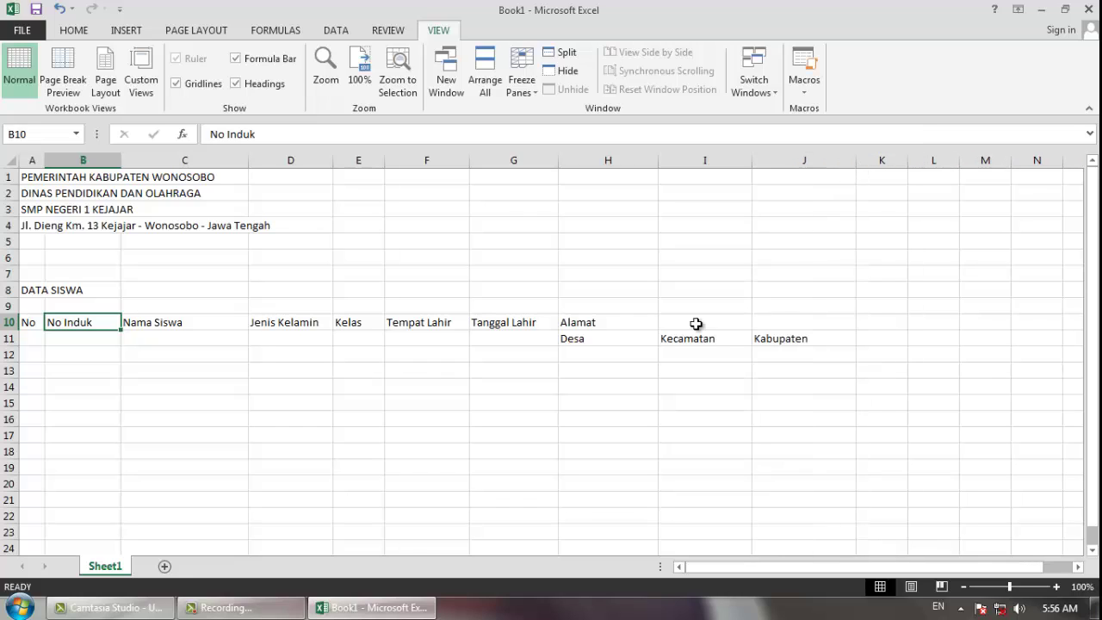
- Select the Alamat, No Induk and Nama Siswa heading cells in turn, ending at A1
left_click(598, 385)
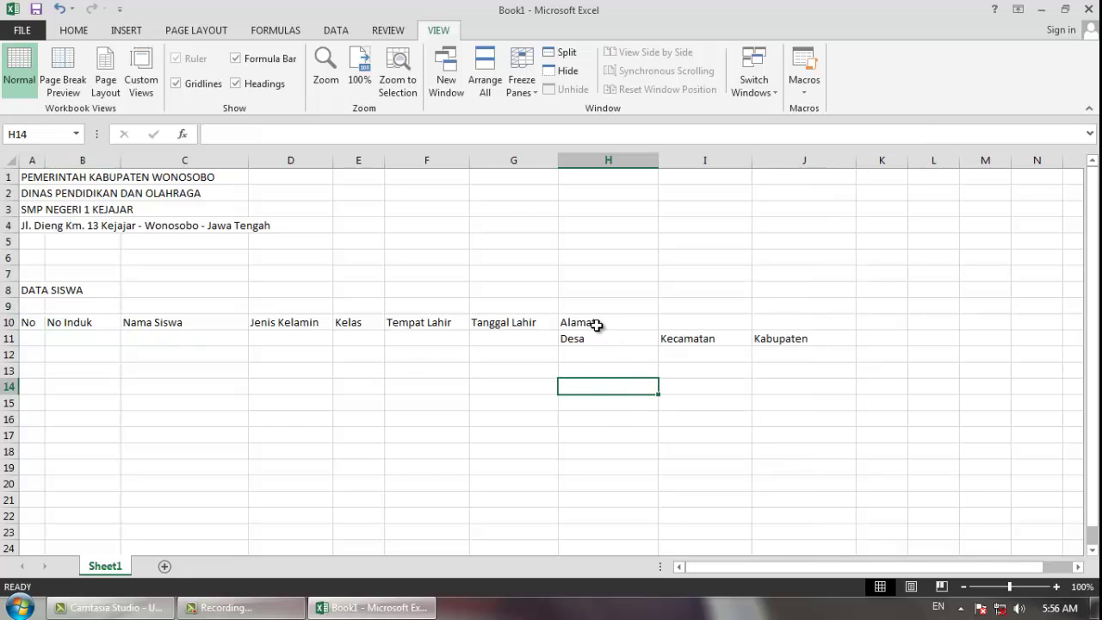
left_click_drag(597, 324, 787, 319)
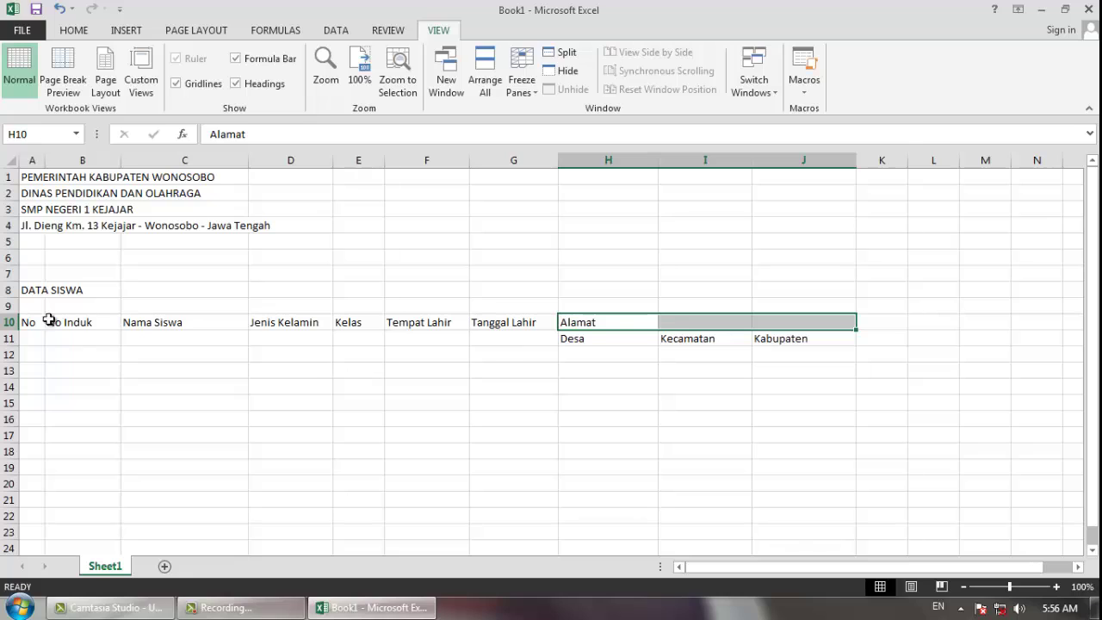
left_click_drag(32, 323, 84, 336)
left_click(222, 325)
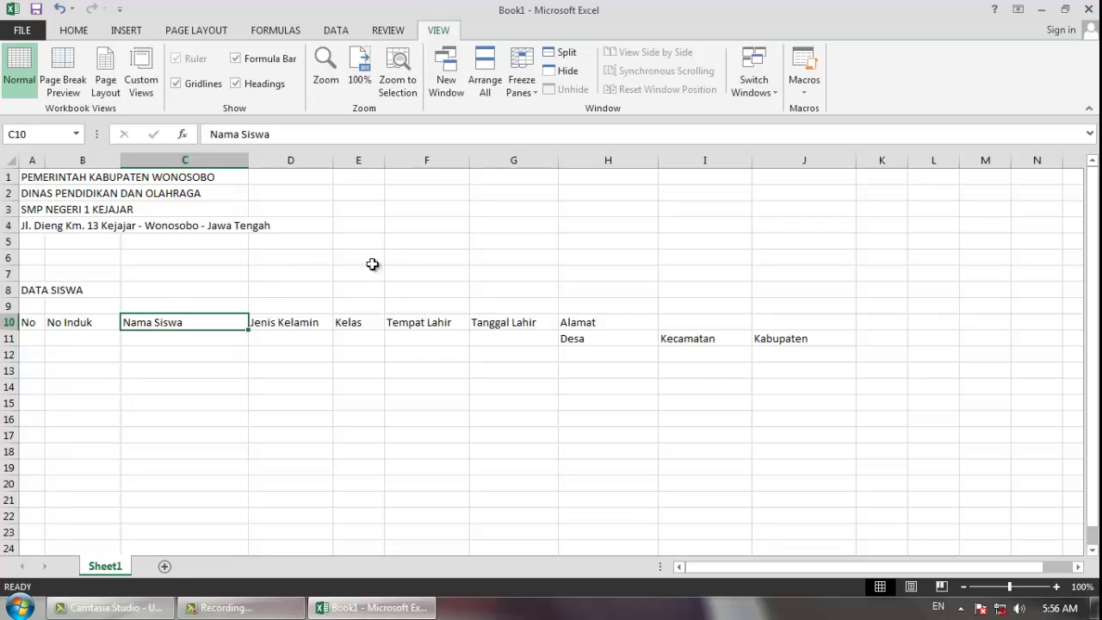
left_click(31, 176)
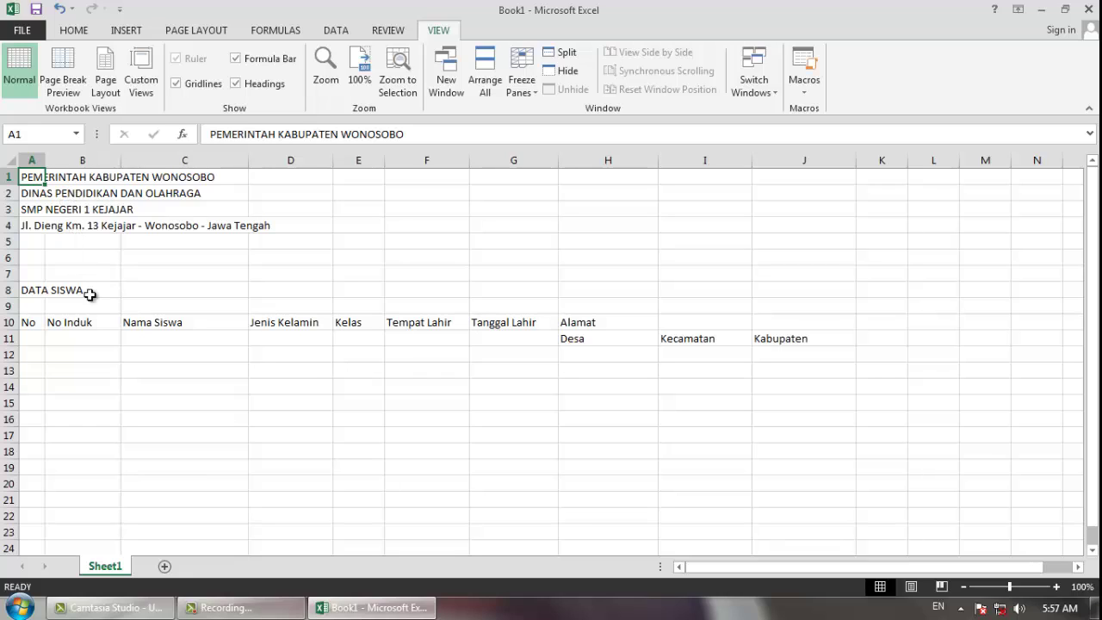
- Merge and centre PEMERINTAH KABUPATEN WONOSOBO across A1:J1, bold at size 12
left_click(92, 302)
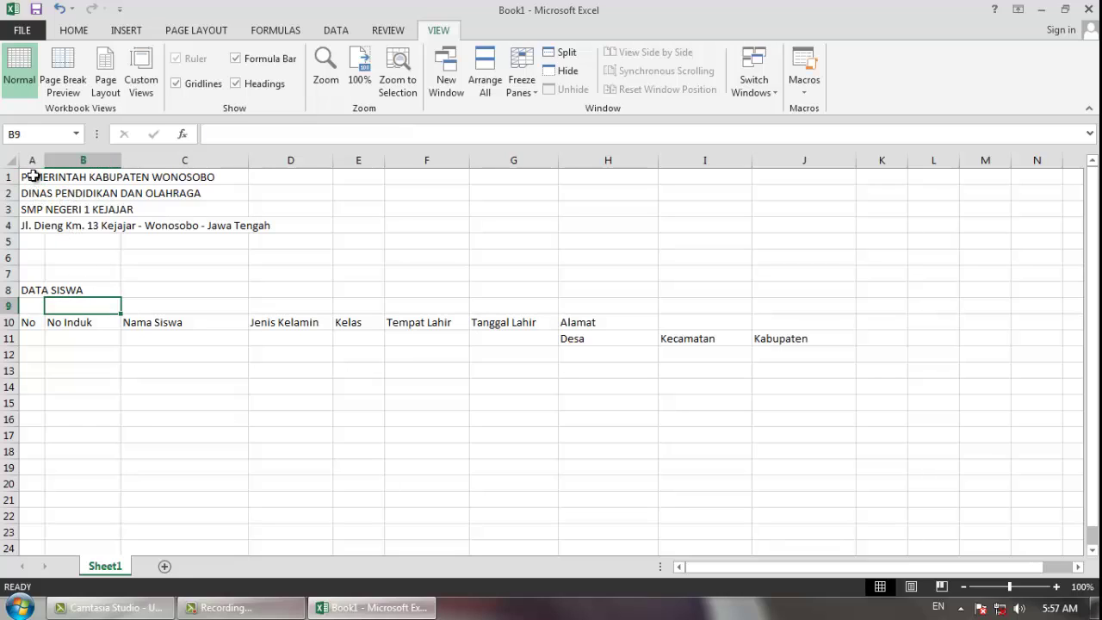
left_click_drag(33, 176, 769, 172)
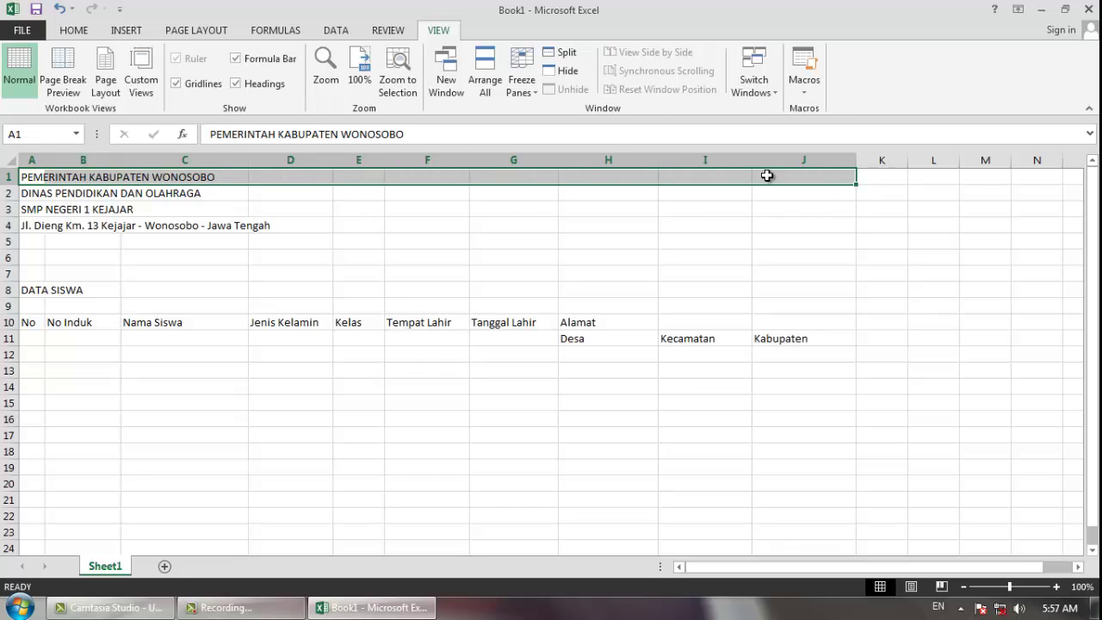
left_click(74, 31)
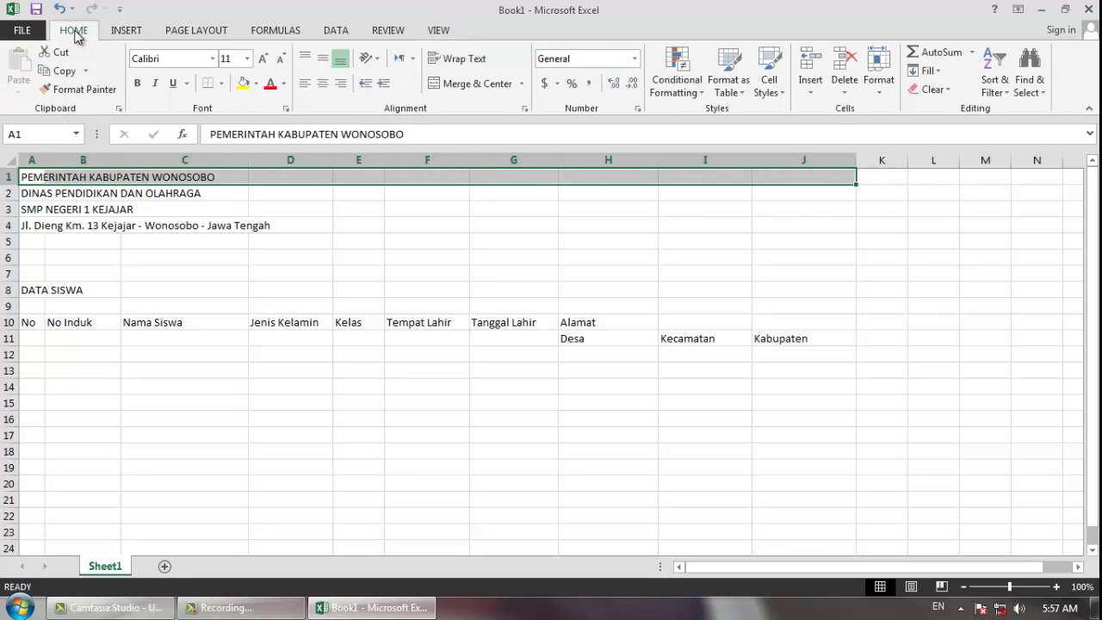
left_click(475, 85)
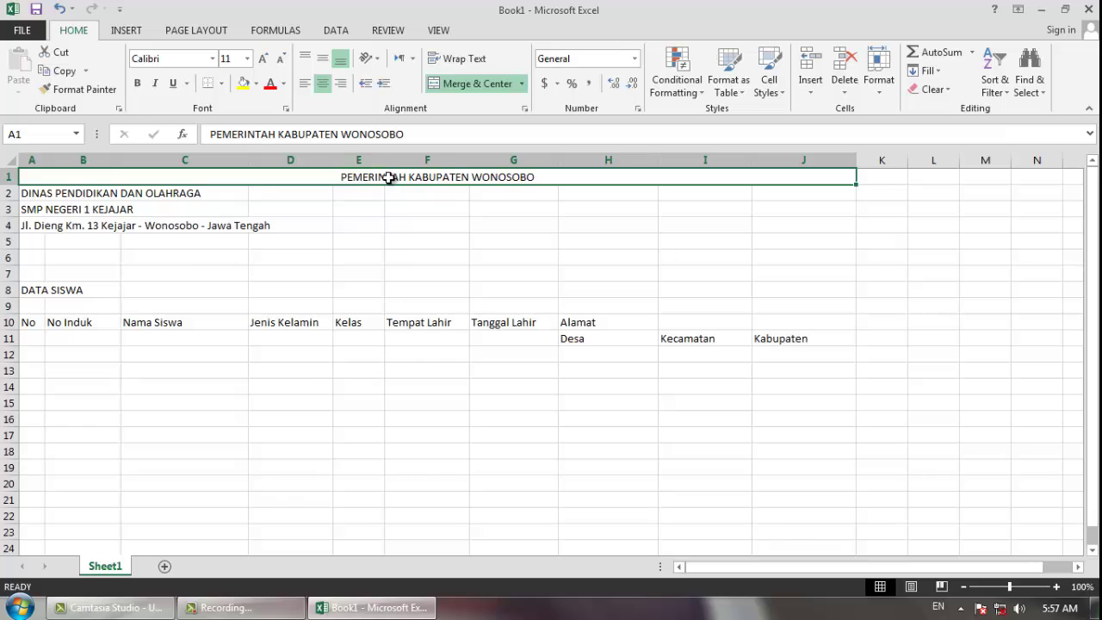
left_click(137, 84)
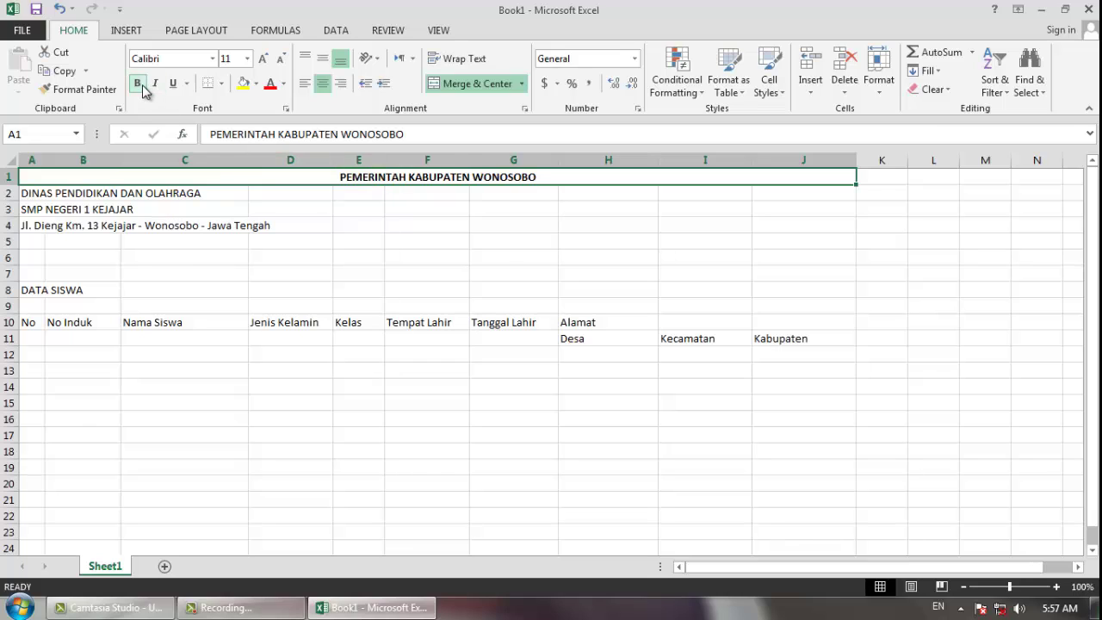
left_click(248, 58)
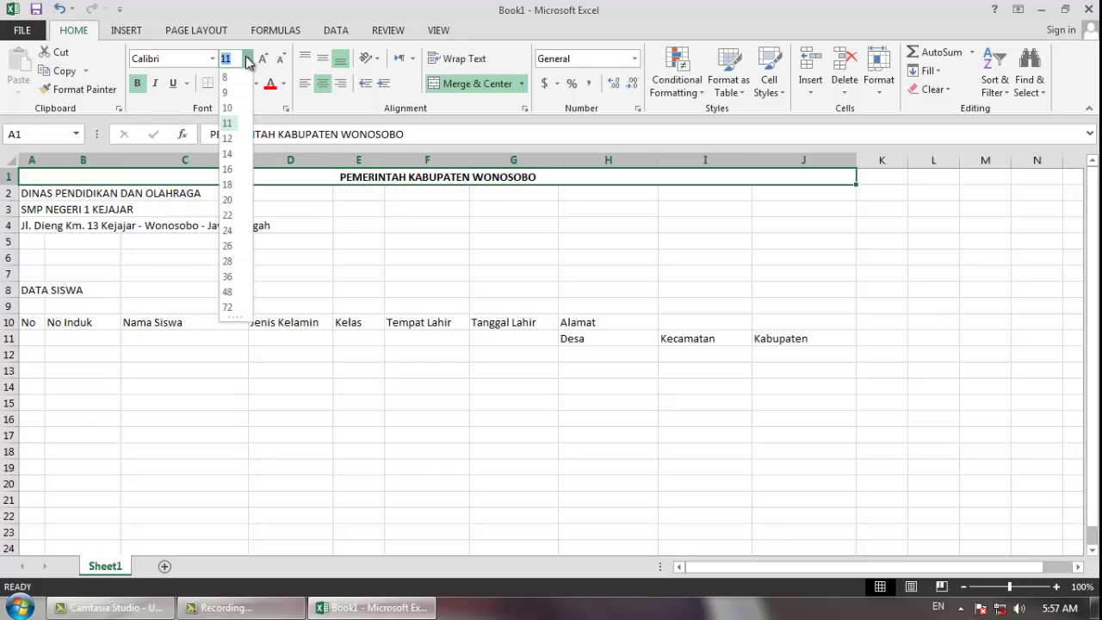
left_click(229, 138)
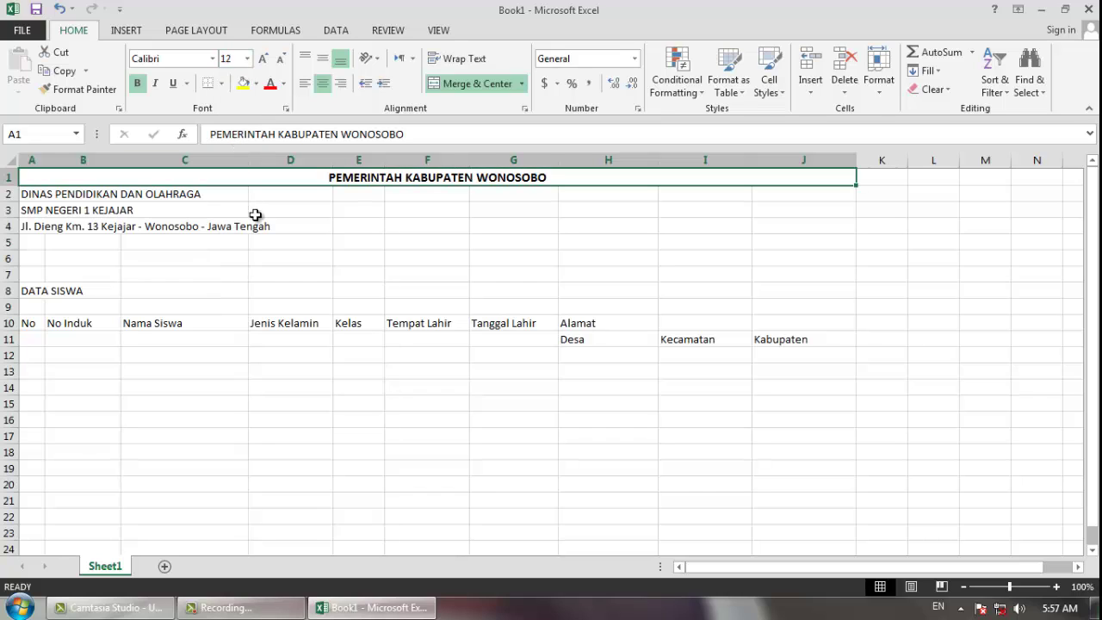
- Merge and centre DINAS PENDIDIKAN DAN OLAHRAGA across row 2, bold at size 12
left_click(28, 193)
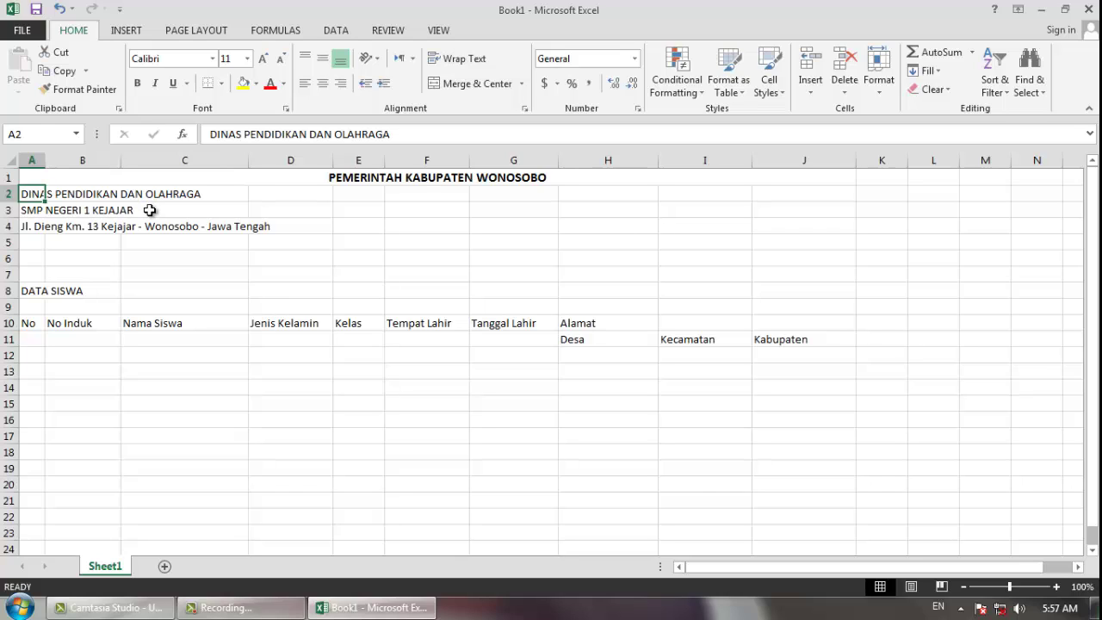
key("shift+Right")
key("shift+Right")
key("shift+Right")
key("shift+Right")
key("shift+Right")
key("shift+Right")
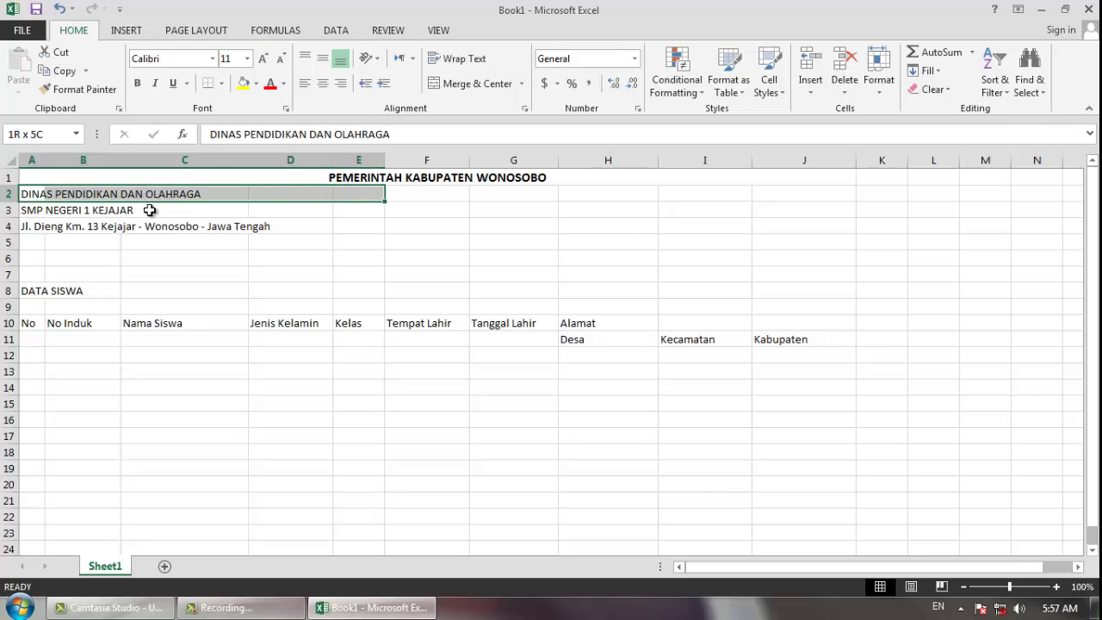
key("shift+Right")
key("shift+Right")
key("shift+Right")
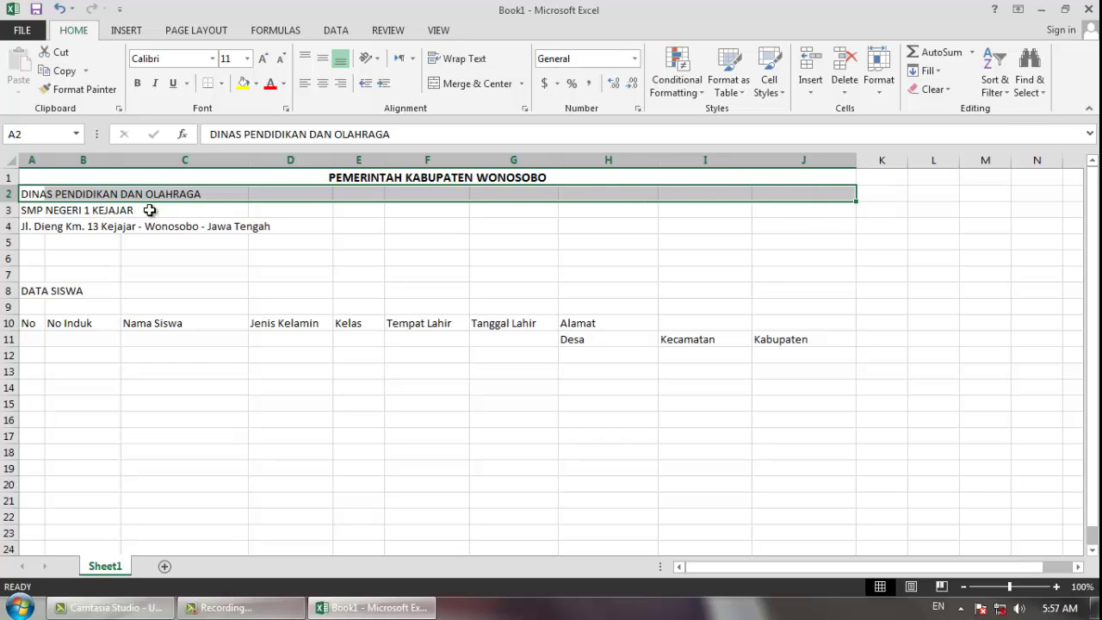
left_click(448, 89)
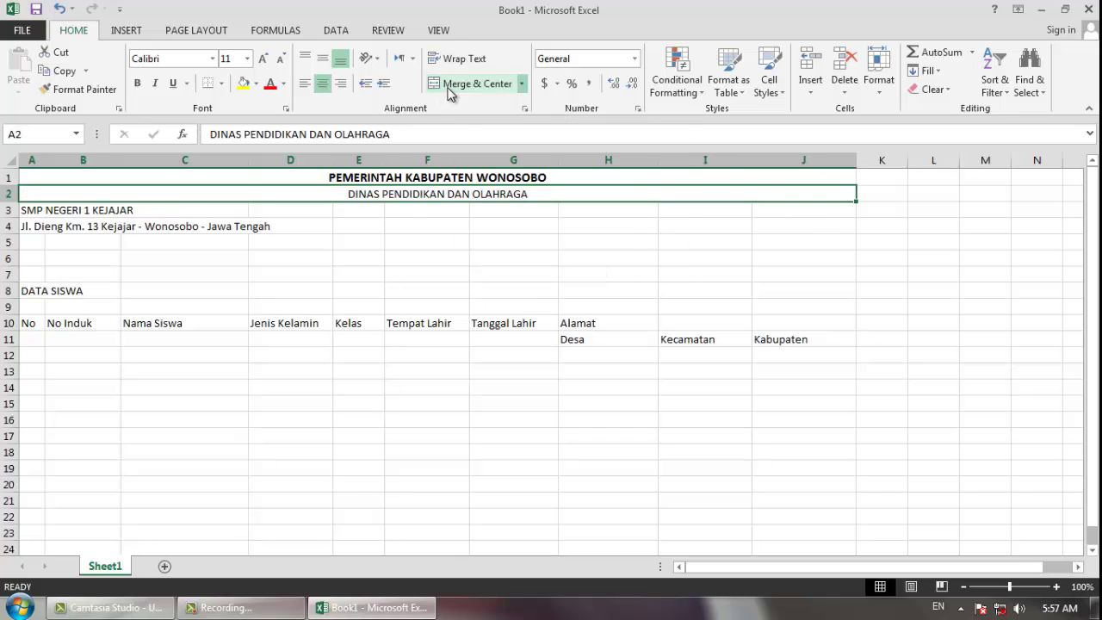
left_click(137, 86)
left_click(247, 66)
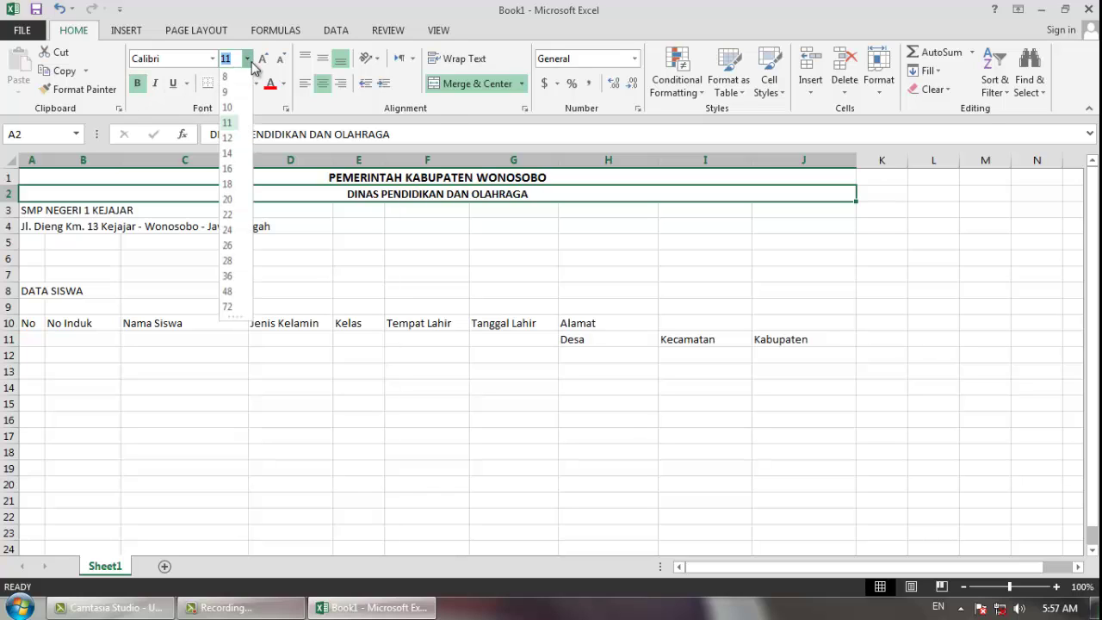
left_click(228, 137)
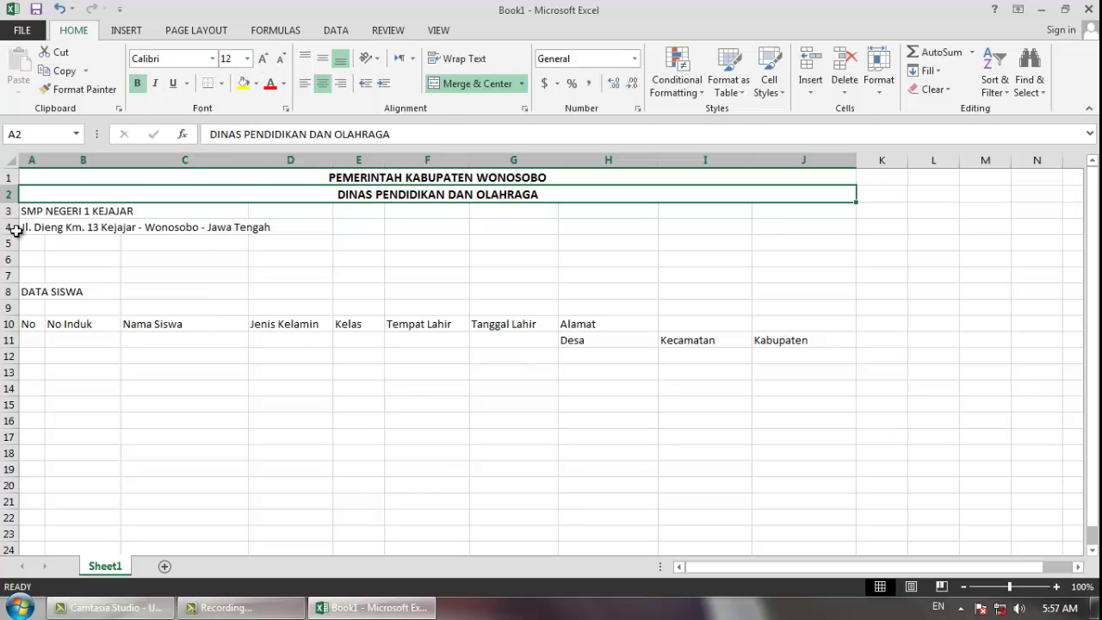
- Merge and centre SMP NEGERI 1 KEJAJAR across A3:J3, bold at size 18
left_click(34, 212)
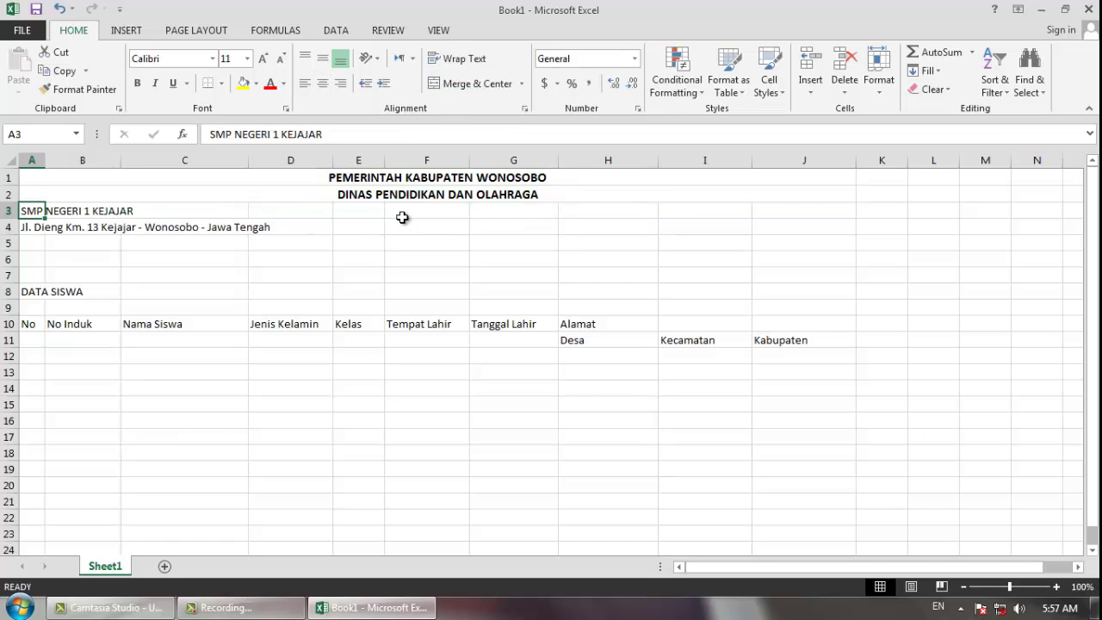
left_click(807, 212, "shift")
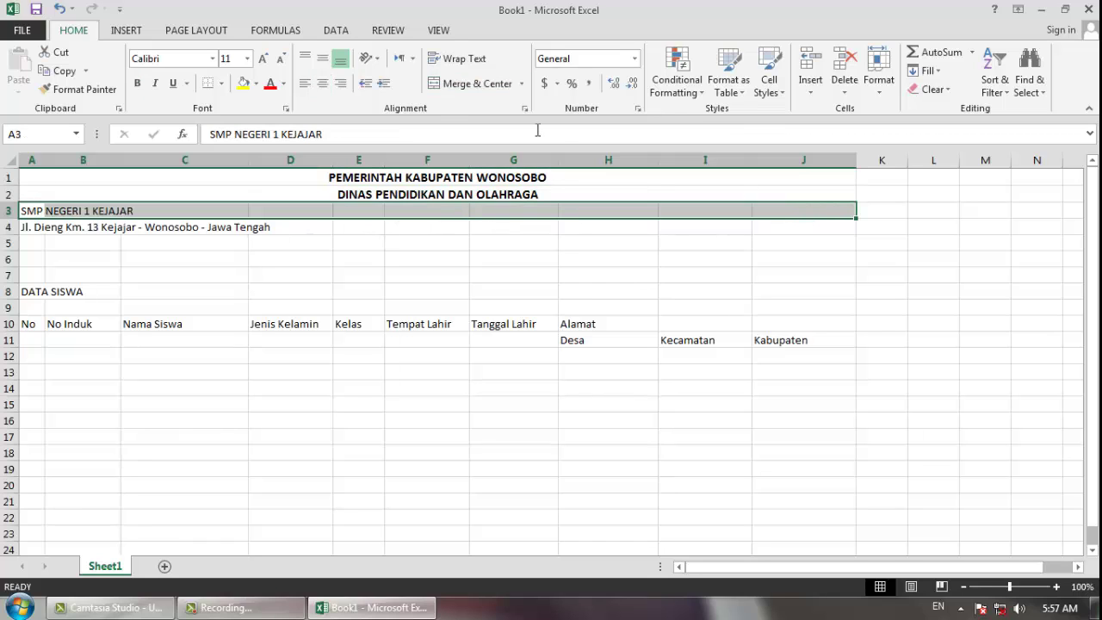
left_click(483, 90)
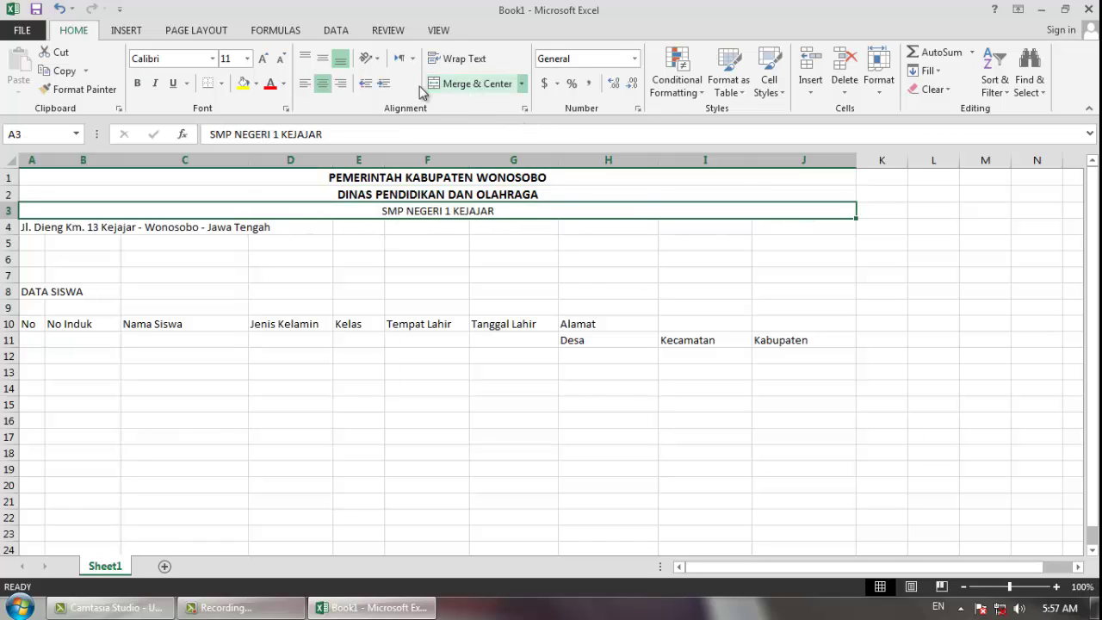
left_click(138, 83)
left_click(247, 58)
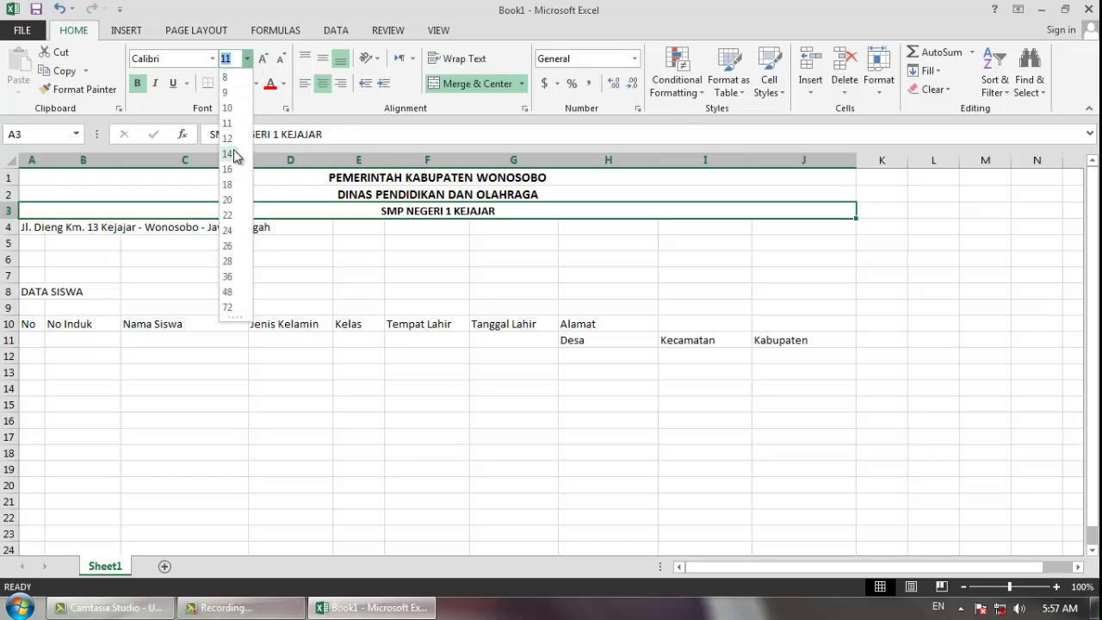
left_click(228, 186)
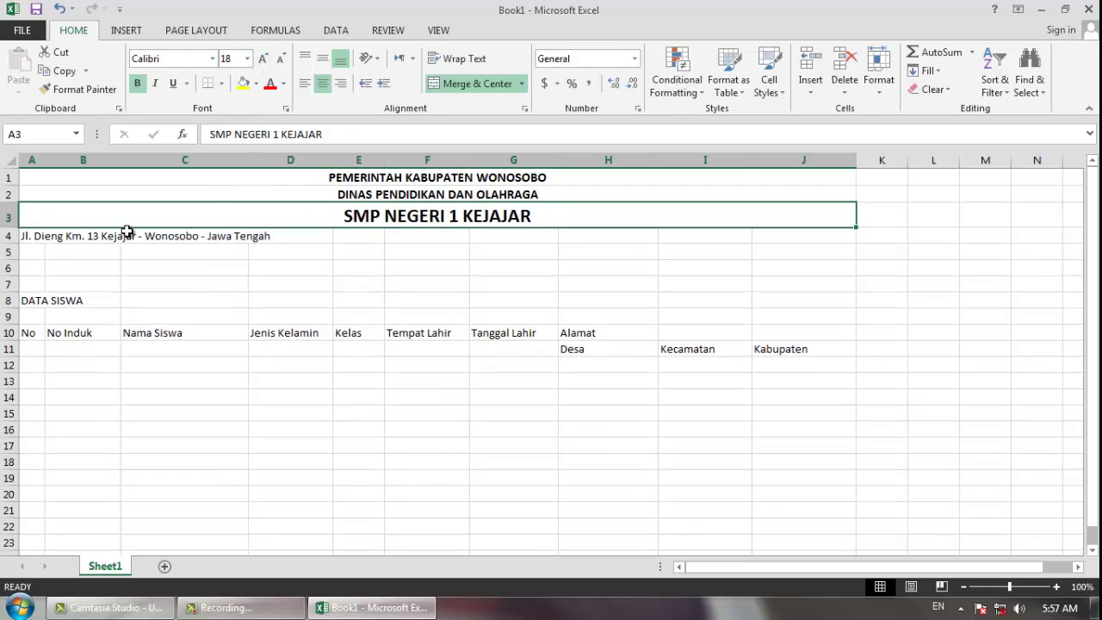
- Merge and centre the address across A4:J4 and make it bold
left_click_drag(27, 236, 801, 238)
left_click(469, 83)
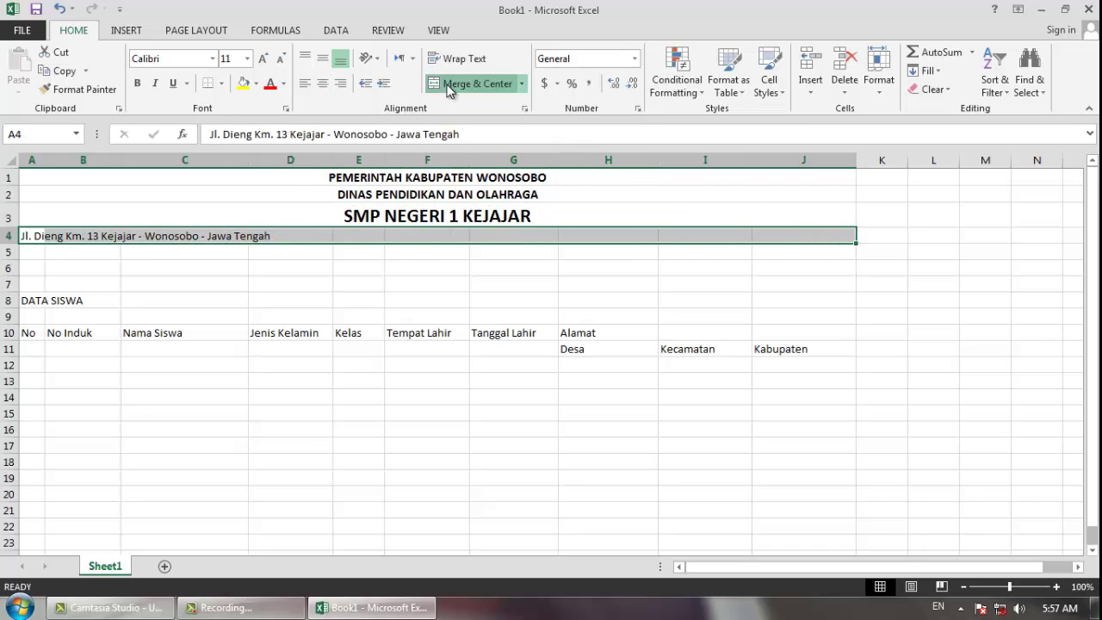
left_click(137, 83)
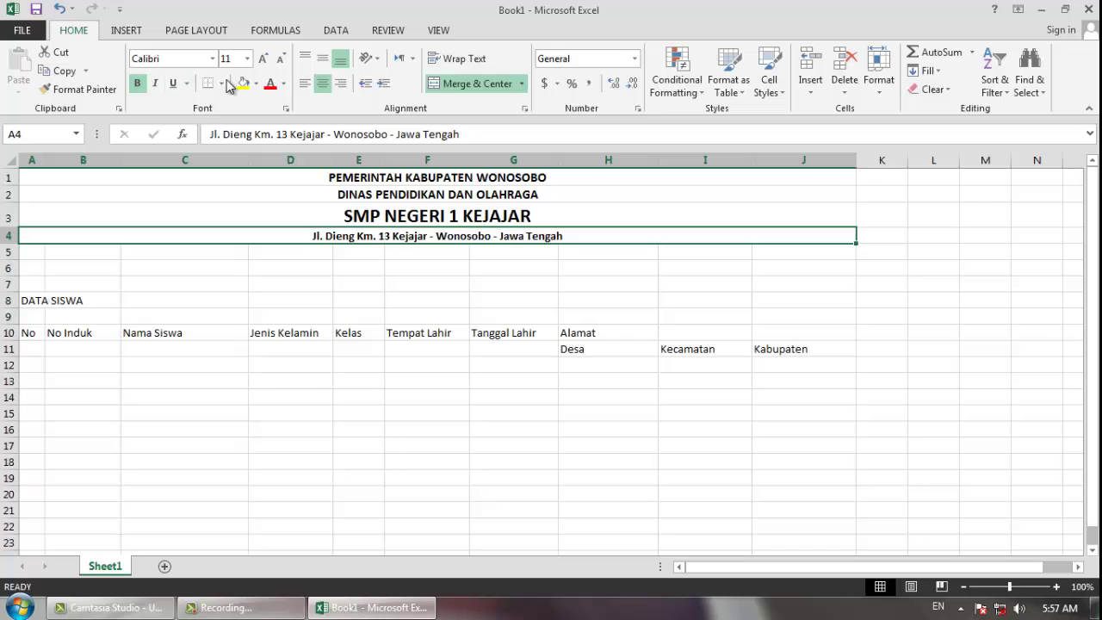
left_click(190, 287)
- Merge and centre DATA SISWA across A8:J8, bold at size 20
left_click_drag(37, 302, 785, 299)
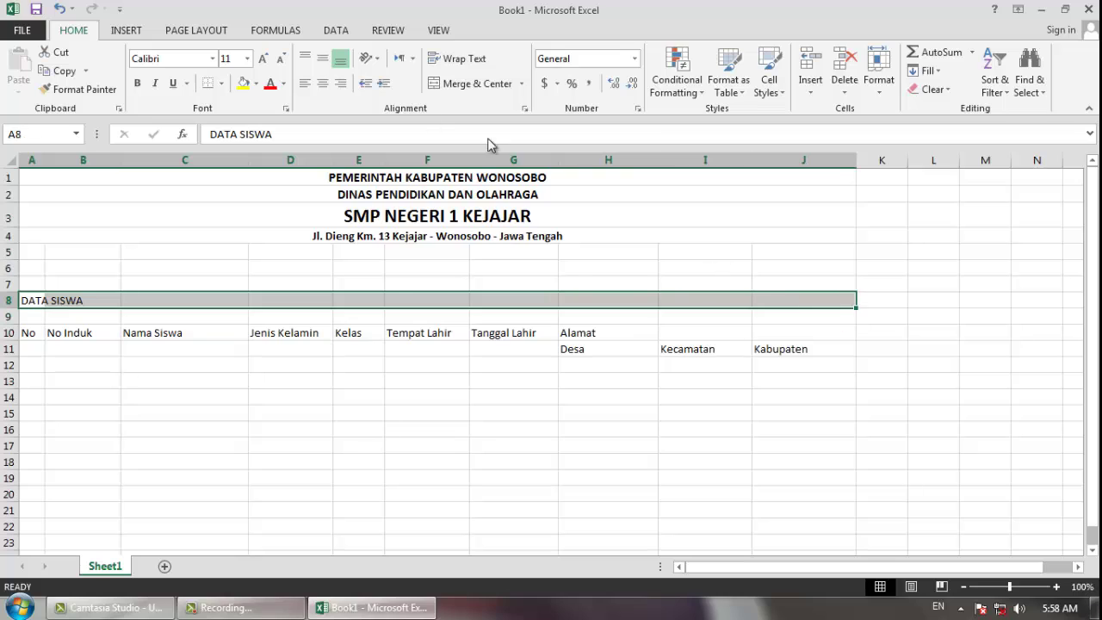
left_click(452, 84)
left_click(137, 83)
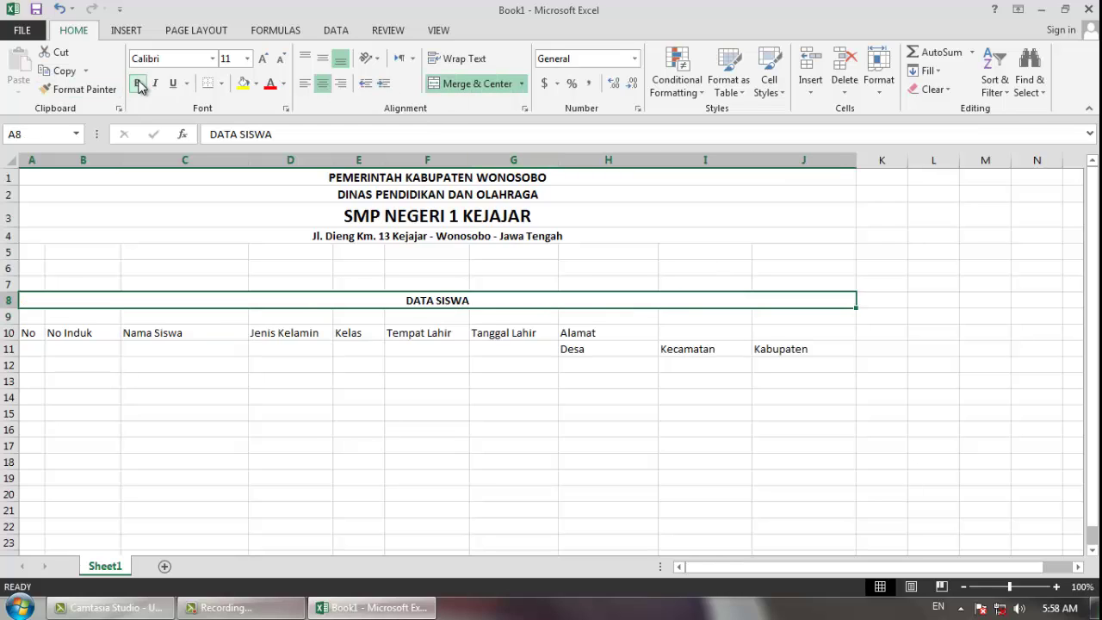
left_click(247, 59)
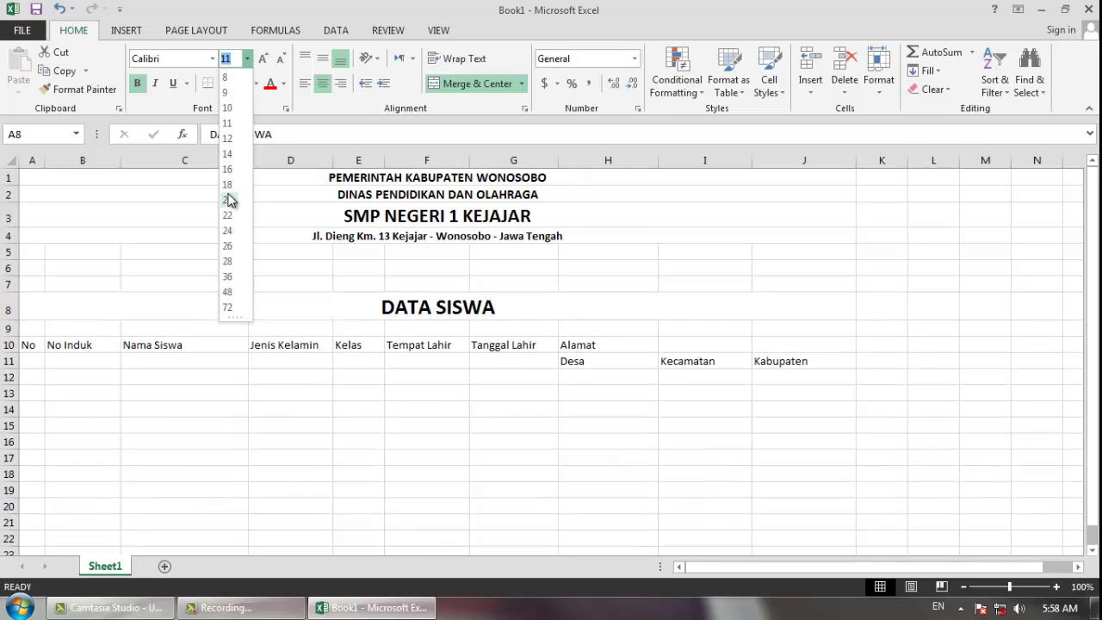
left_click(228, 200)
left_click(204, 386)
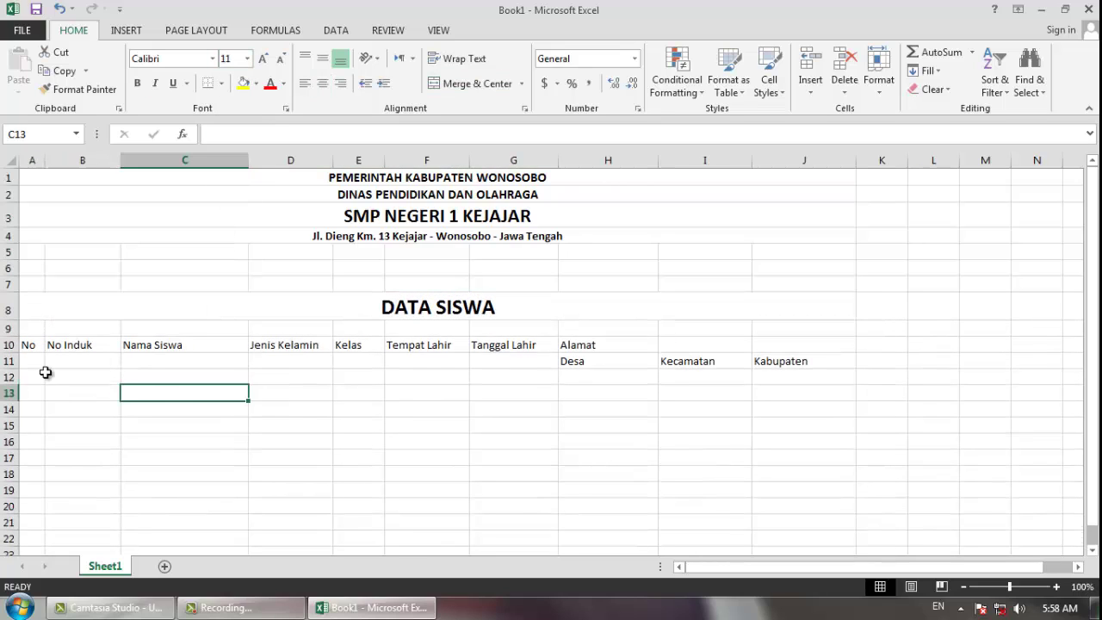
- Merge the No and No Induk headers down rows 10–11, bold and middle-aligned
left_click(31, 344)
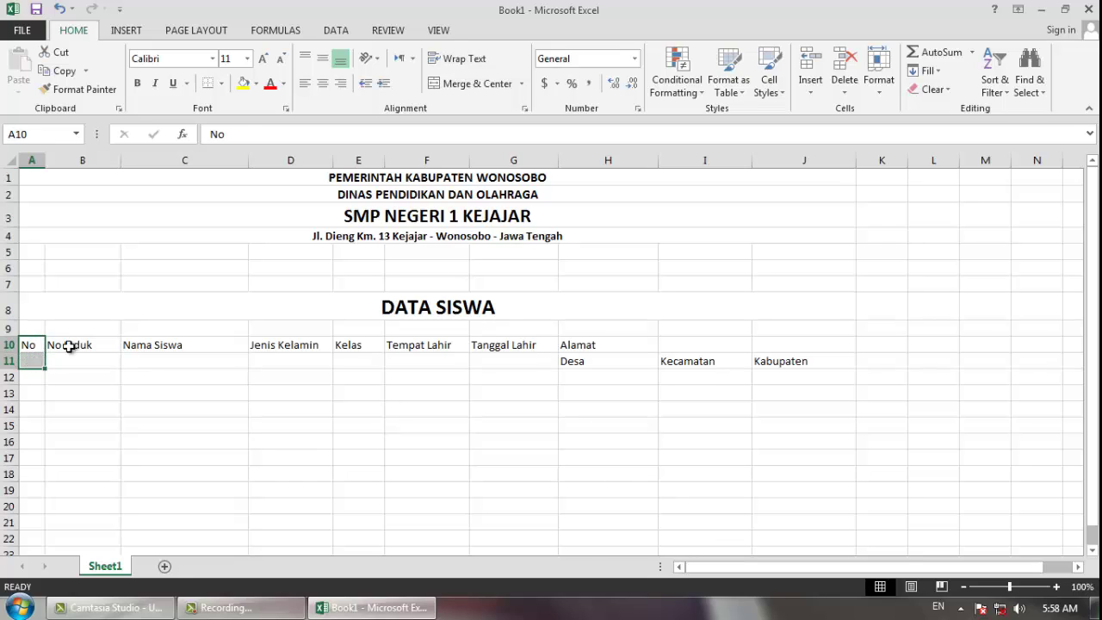
left_click(69, 348)
left_click_drag(28, 347, 29, 362)
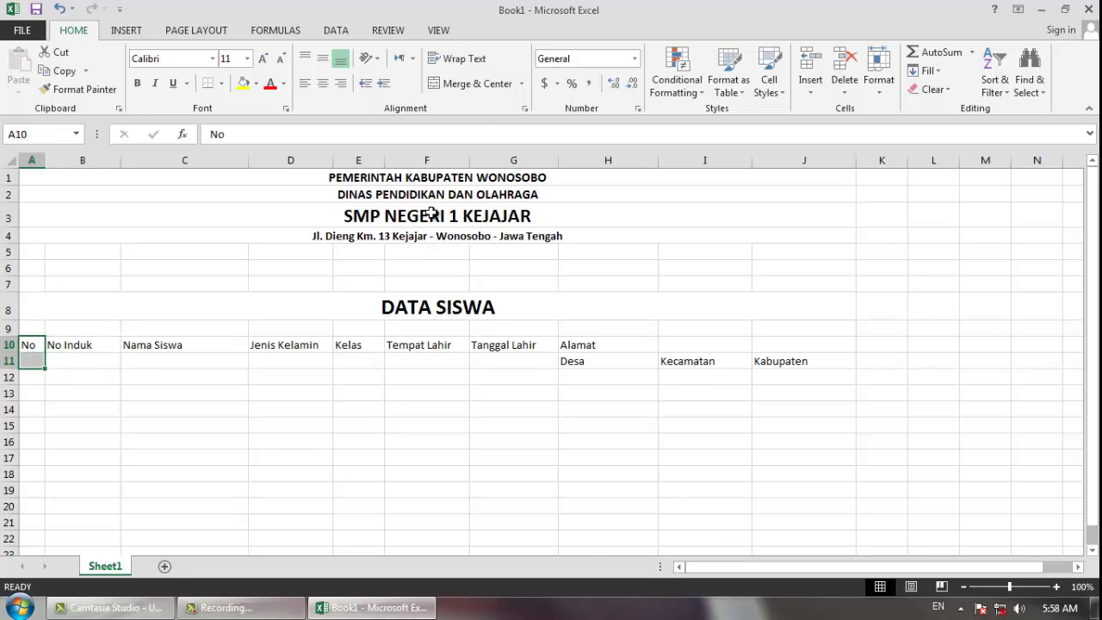
left_click(461, 85)
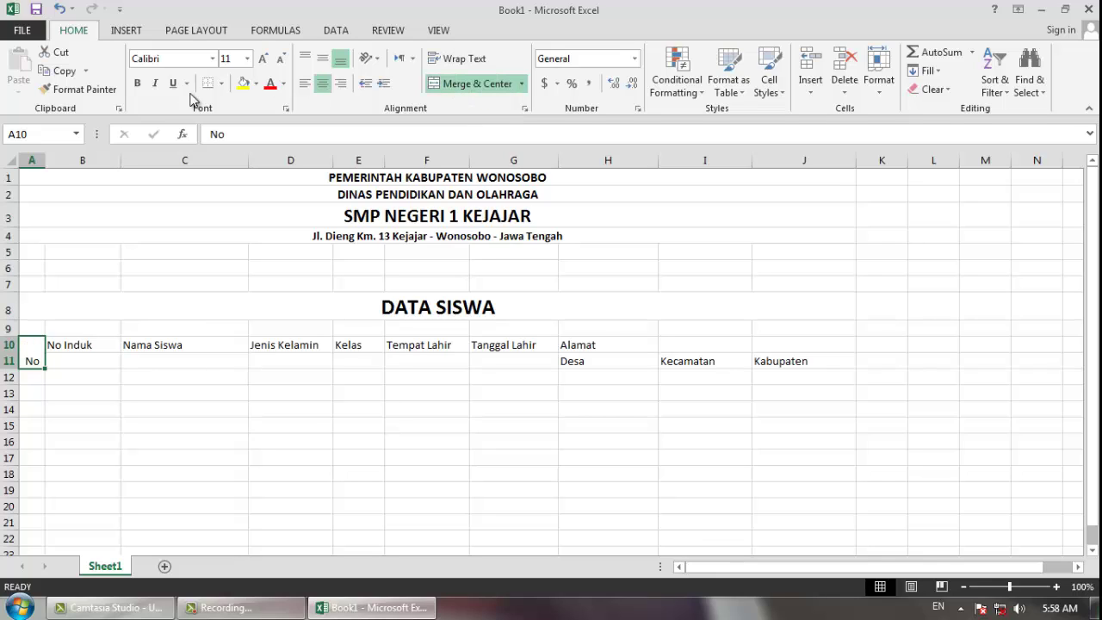
left_click(138, 84)
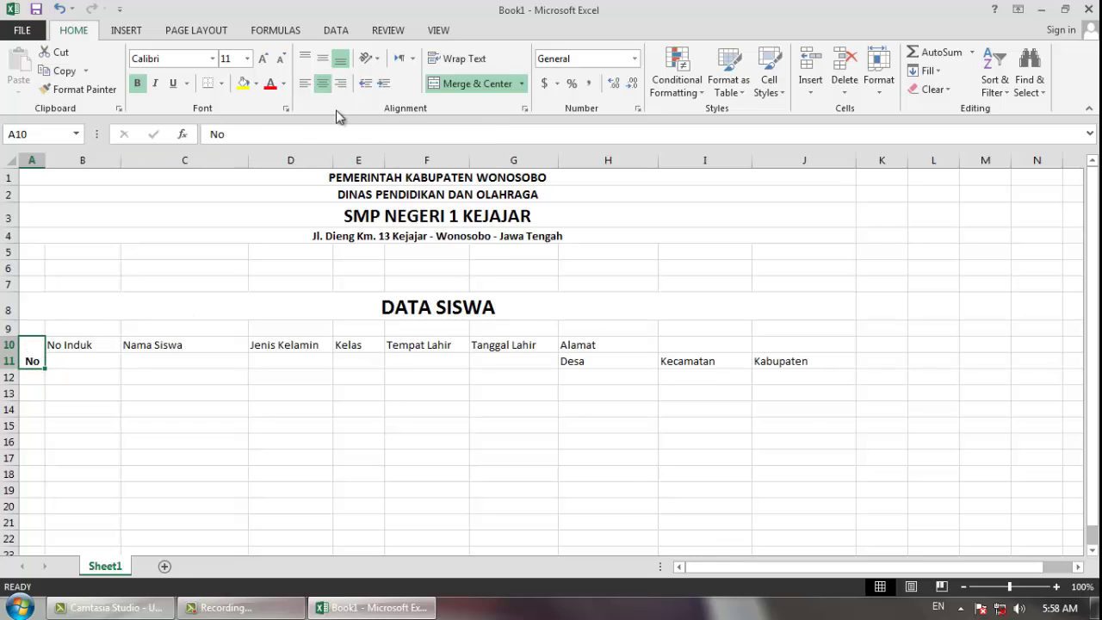
left_click(325, 62)
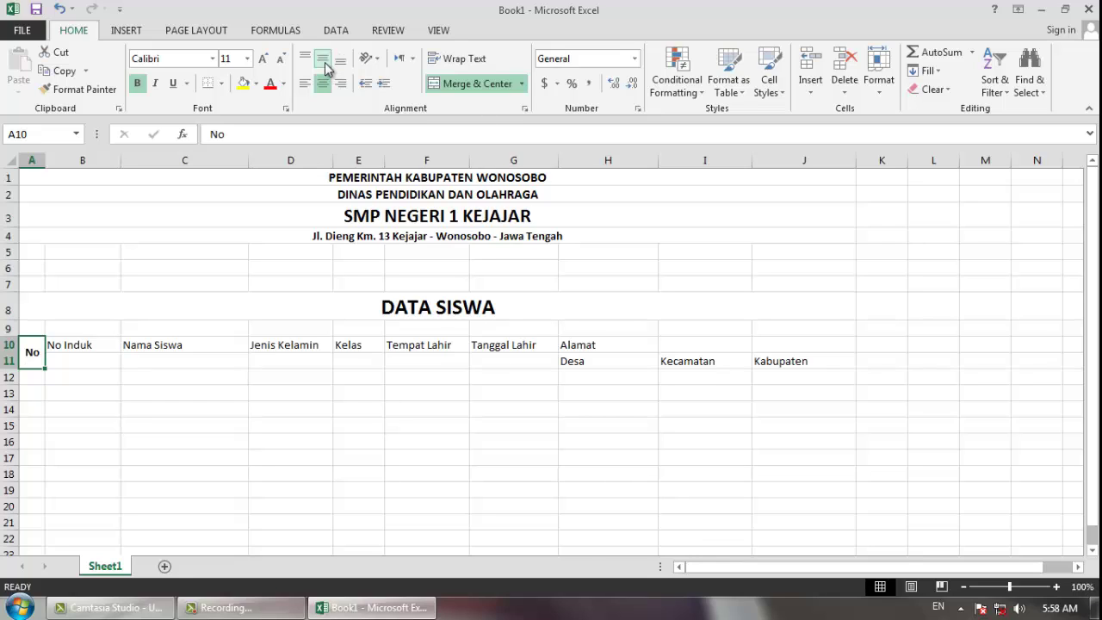
left_click_drag(91, 348, 93, 360)
left_click(454, 86)
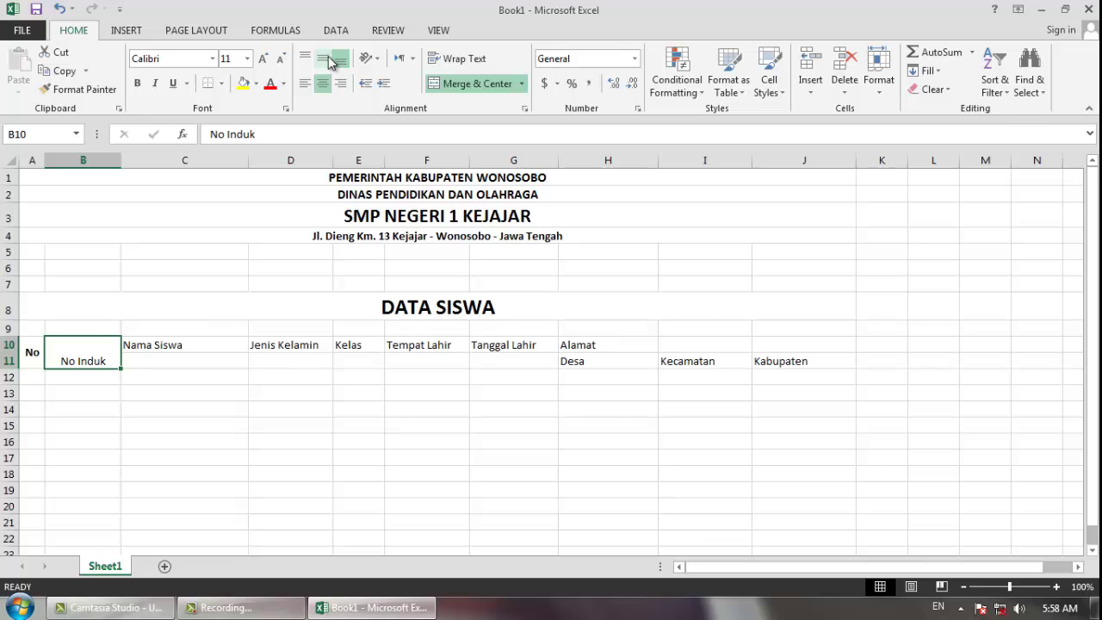
left_click(330, 64)
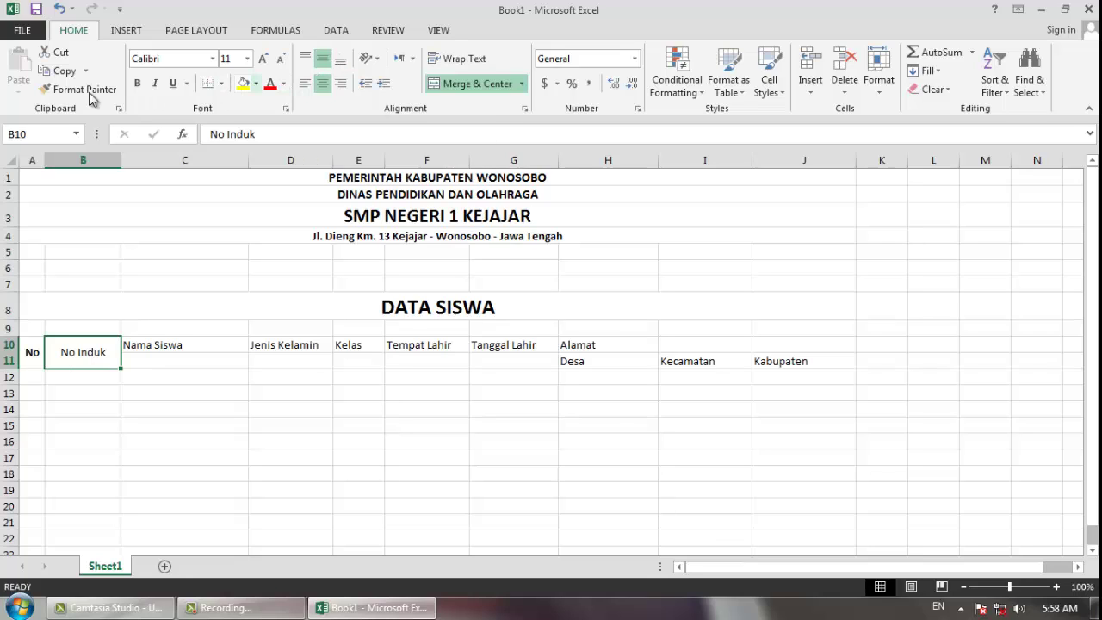
left_click(136, 83)
- Merge the Nama Siswa and Jenis Kelamin headers down rows 10–11, bold and middle-aligned
left_click_drag(180, 347, 181, 361)
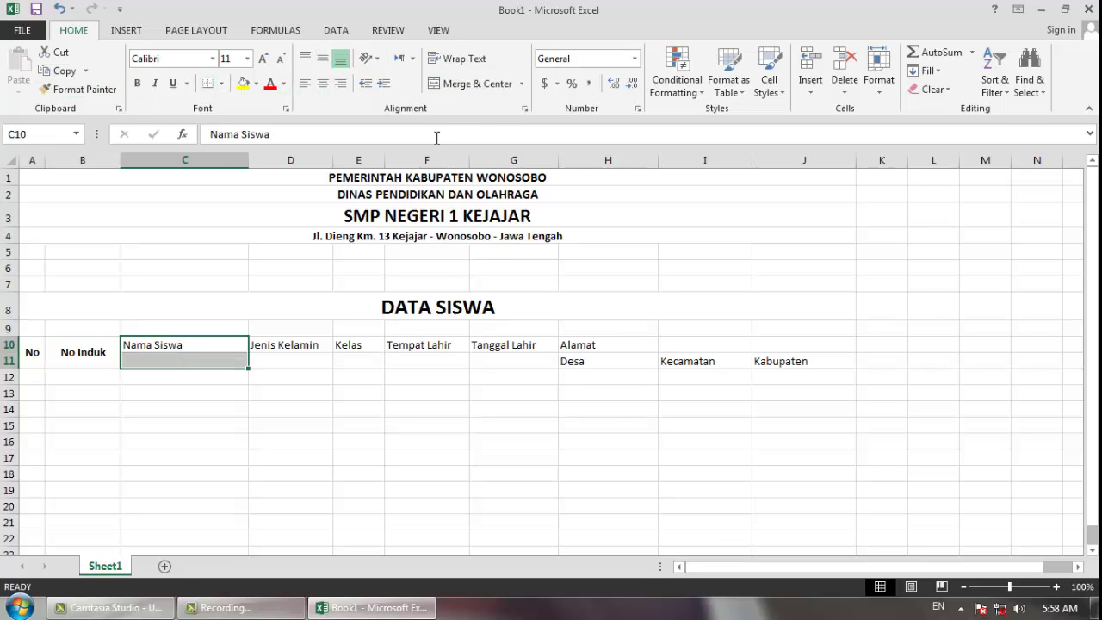
left_click(441, 87)
left_click(322, 59)
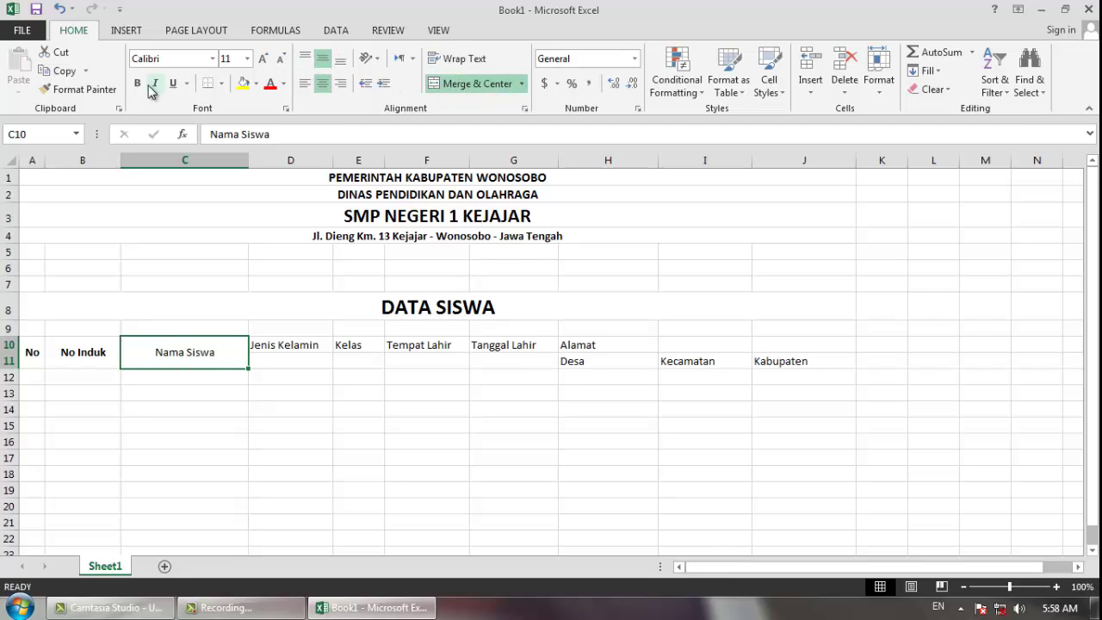
left_click(138, 85)
left_click_drag(294, 347, 290, 361)
left_click(469, 83)
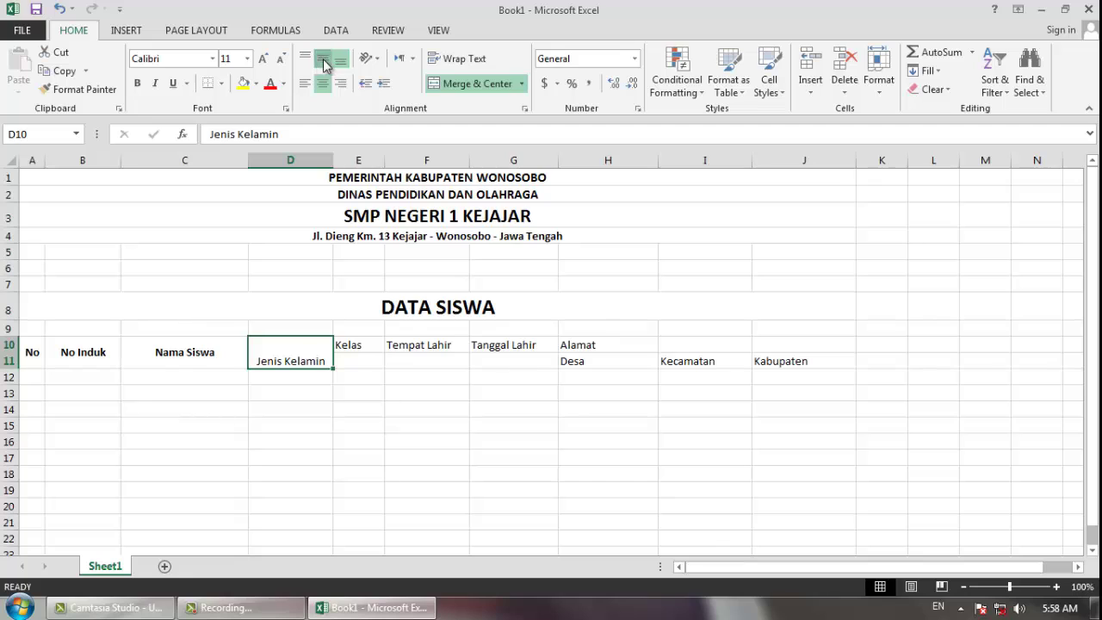
left_click(322, 59)
left_click(138, 84)
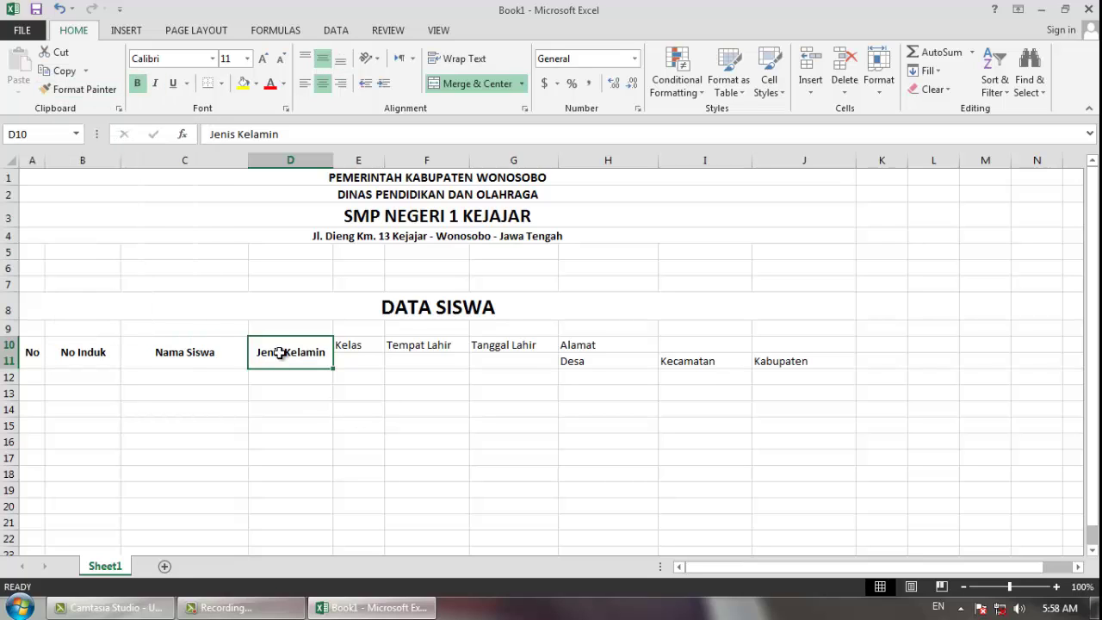
- Copy the header formatting to Kelas, Tempat Lahir and Tanggal Lahir with Format Painter
left_click(78, 89)
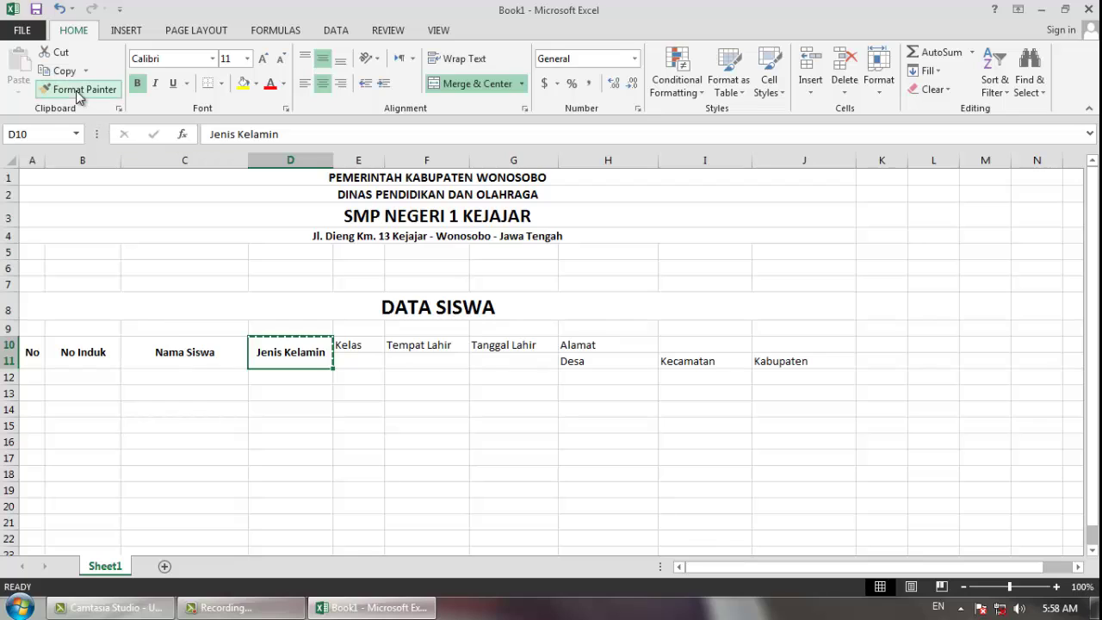
left_click(353, 344)
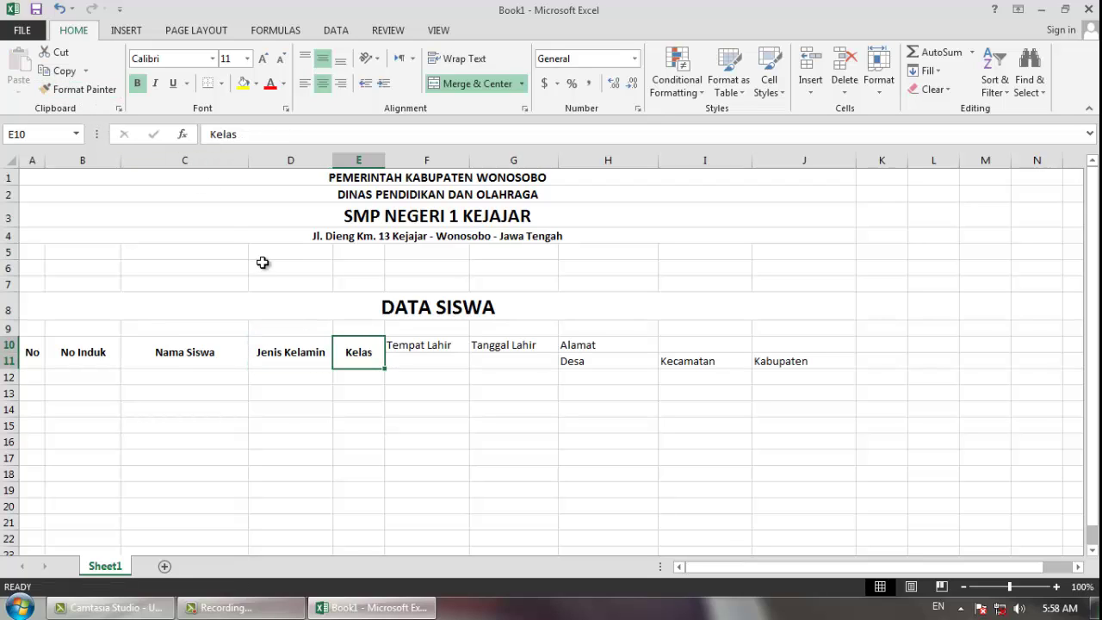
left_click(82, 89)
left_click(422, 347)
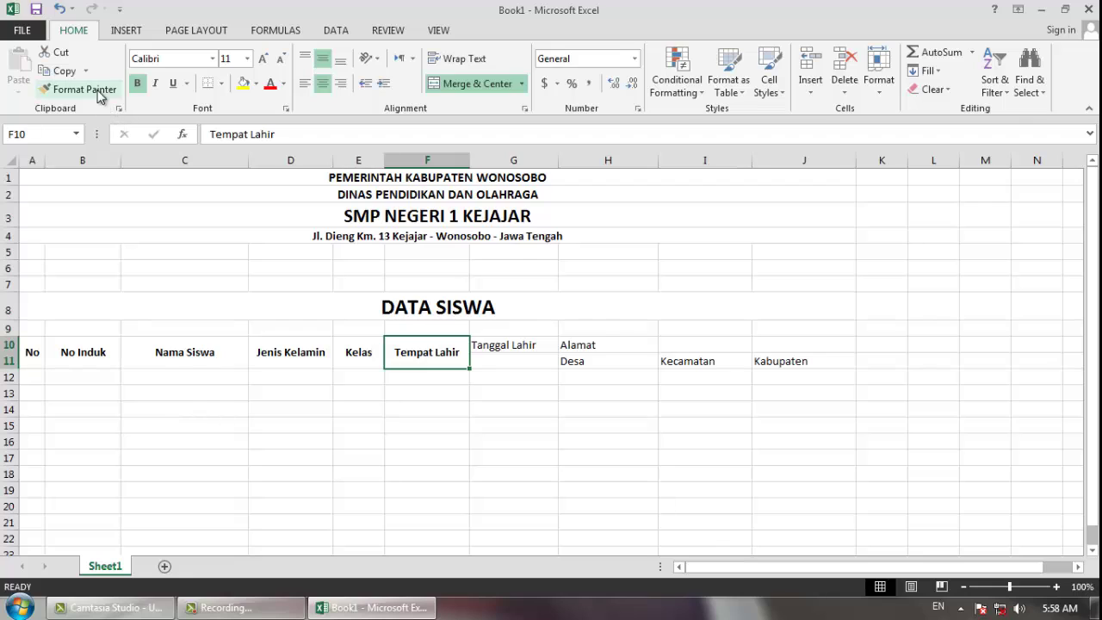
left_click(97, 91)
left_click(521, 347)
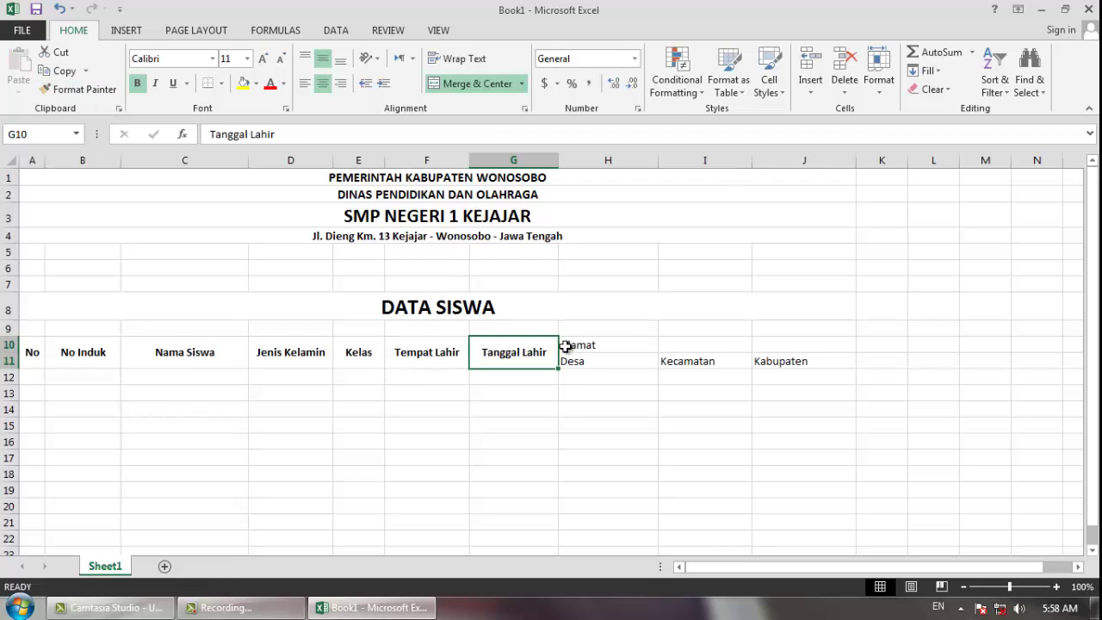
- Merge and centre Alamat across H10:J10 and make it bold
left_click_drag(576, 344, 743, 344)
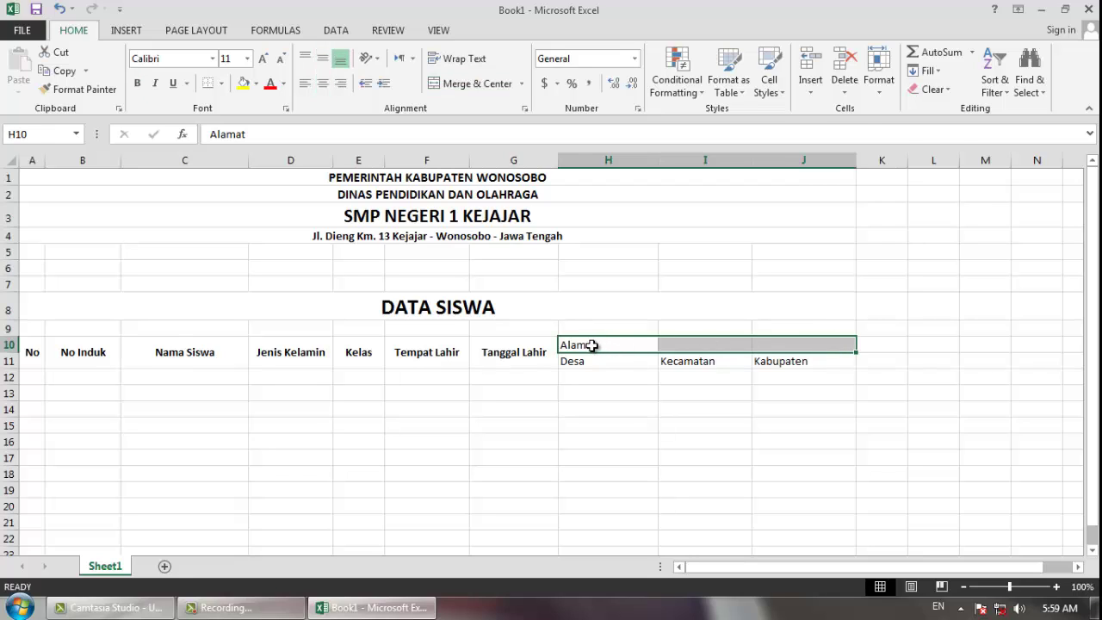
left_click_drag(592, 344, 792, 344)
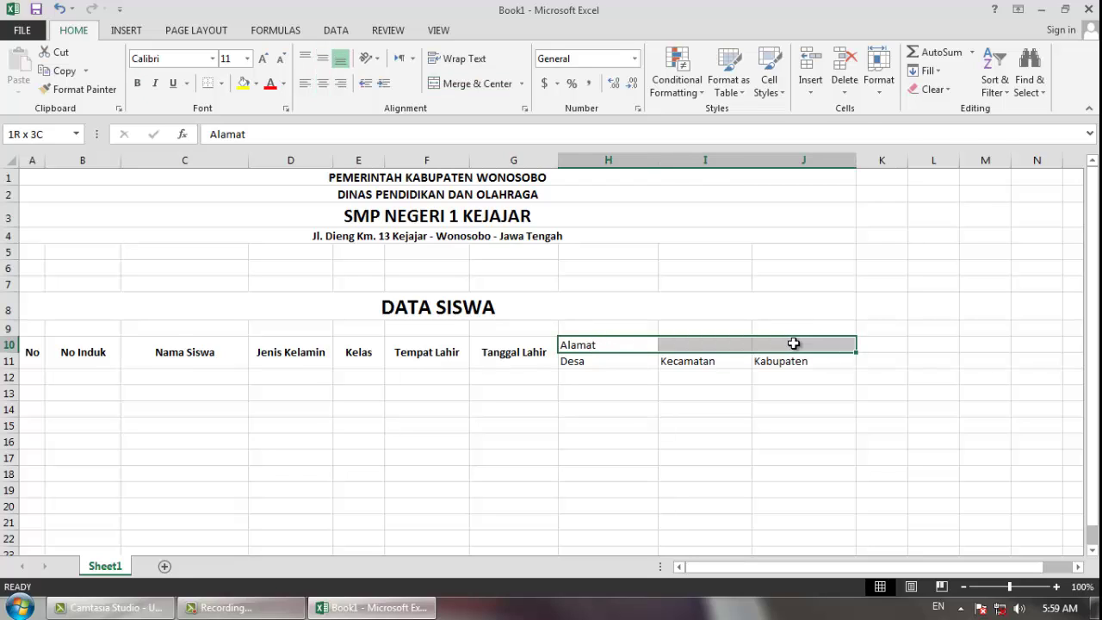
left_click(476, 86)
left_click(139, 86)
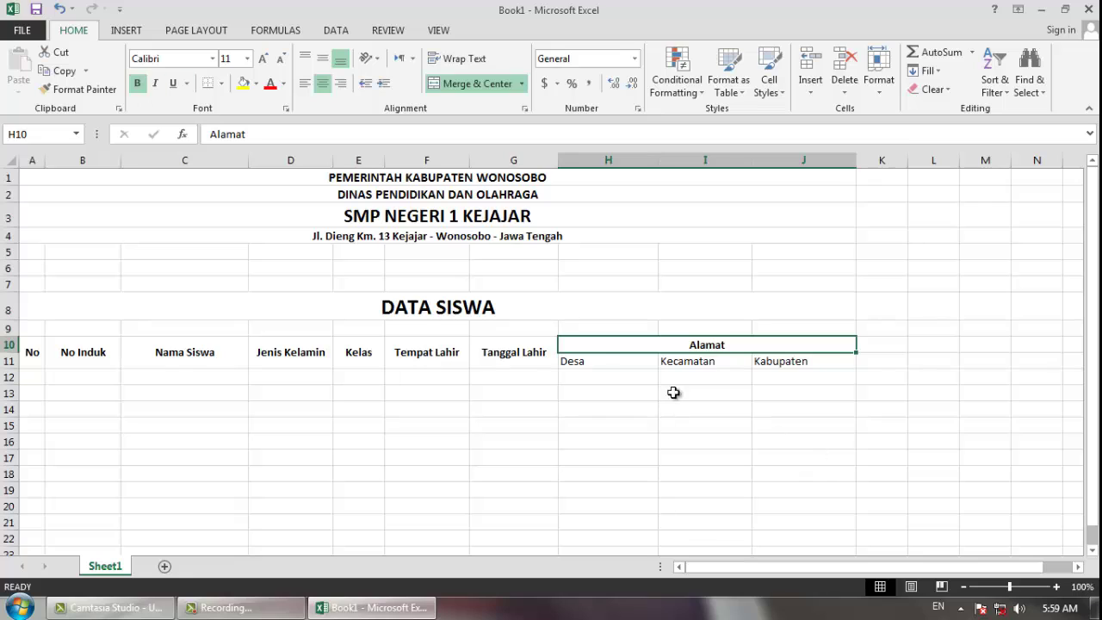
- Centre and bold the Desa, Kecamatan and Kabupaten sub-headings in H11:J11
left_click_drag(592, 361, 787, 361)
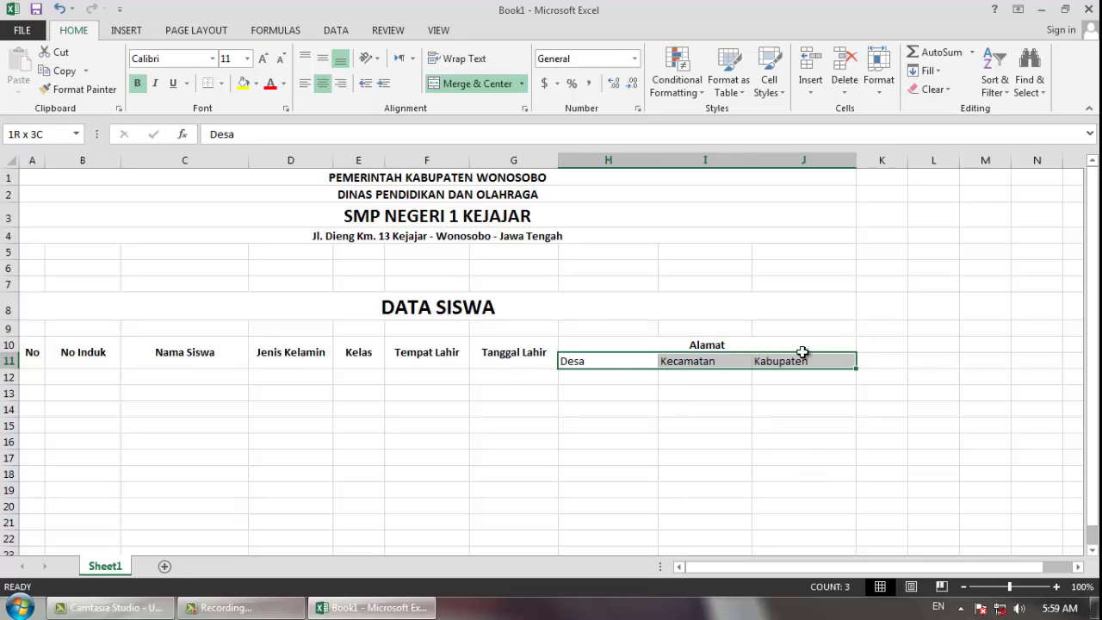
left_click(321, 86)
left_click(137, 84)
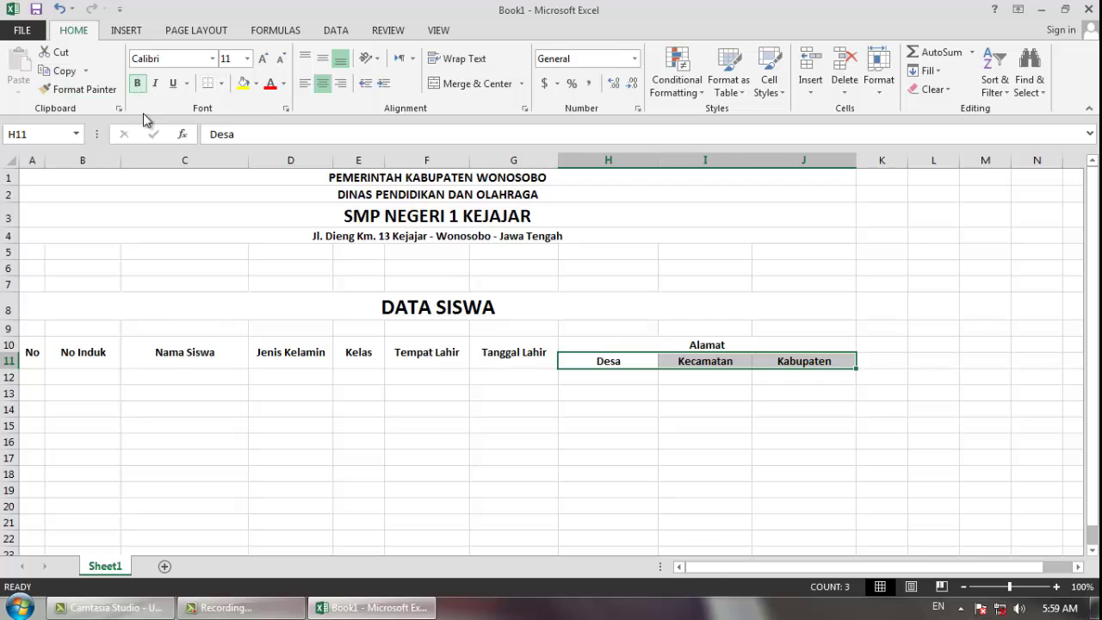
left_click(390, 417)
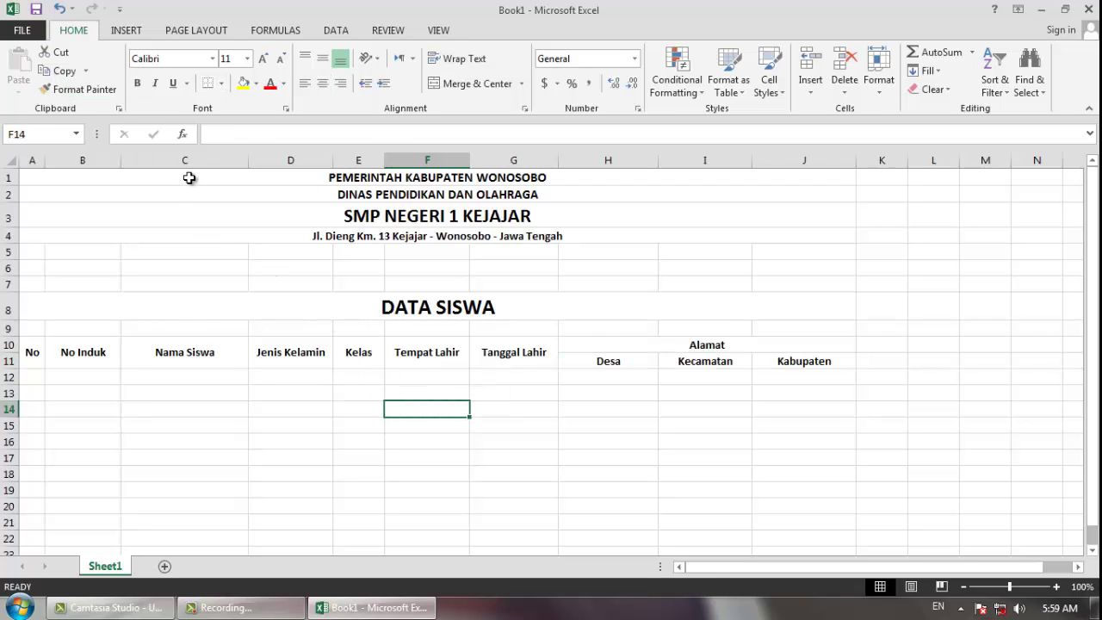
left_click_drag(190, 177, 196, 239)
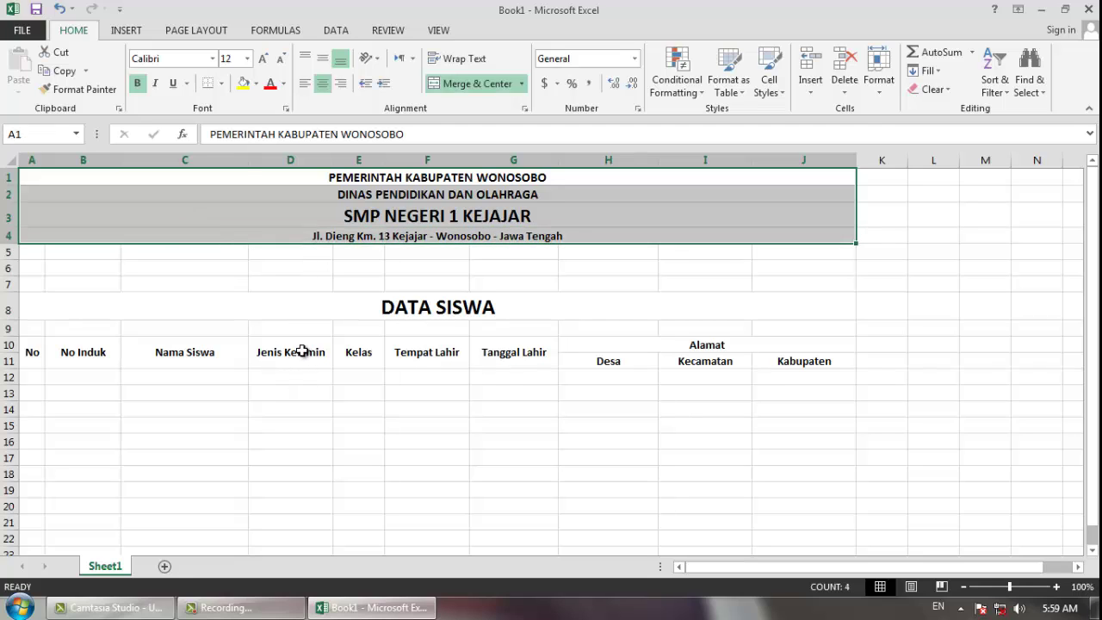
- Apply All Borders to the header block A10:J11
left_click(303, 350)
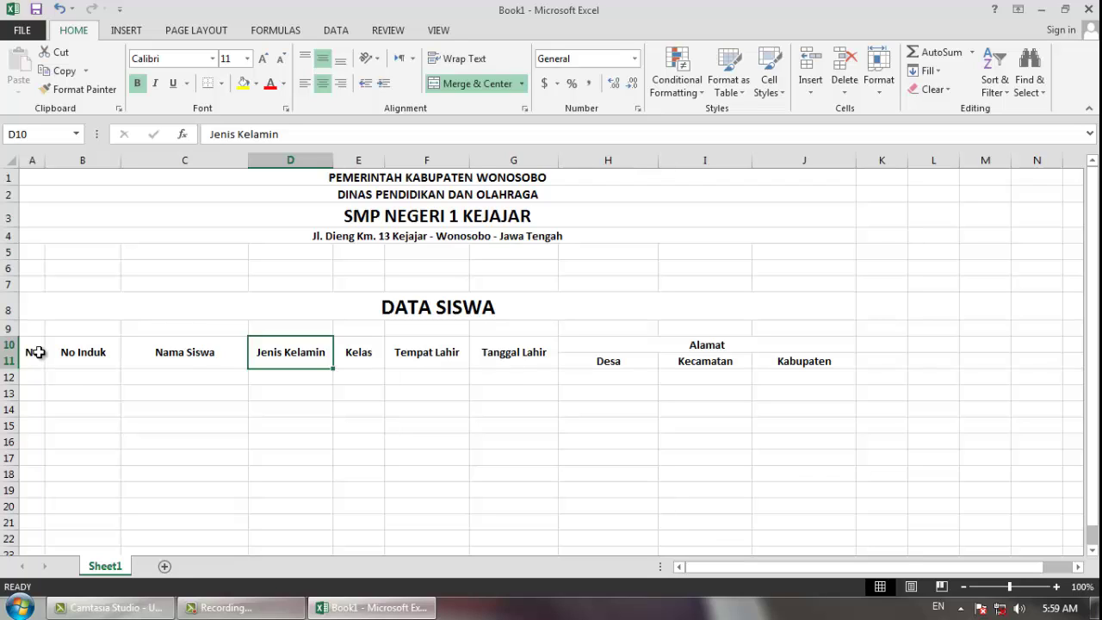
left_click_drag(32, 354, 705, 344)
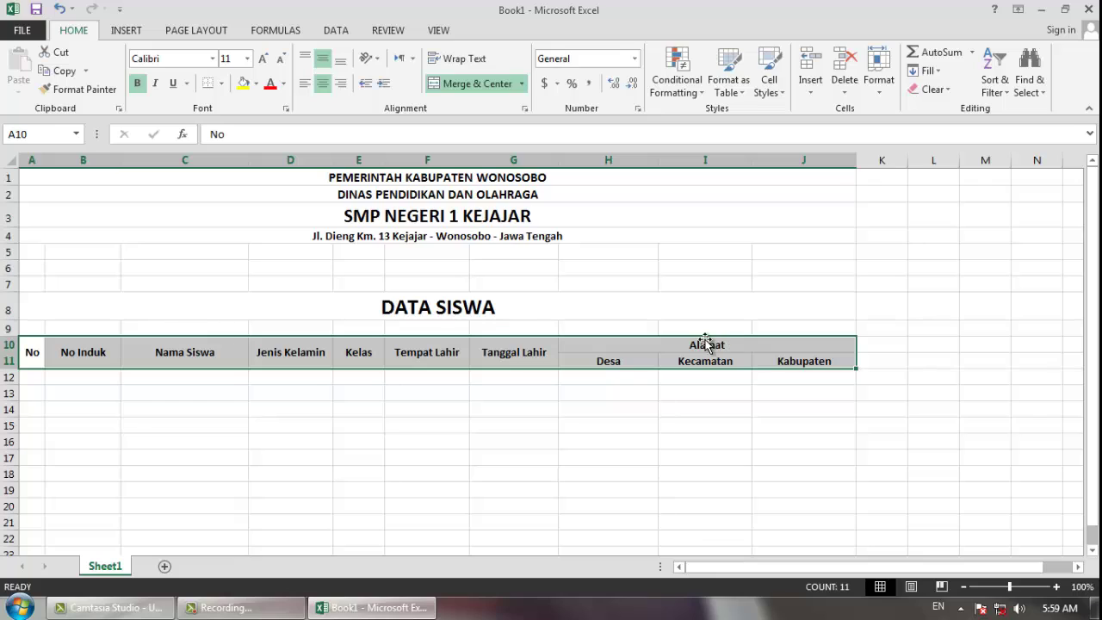
left_click(223, 84)
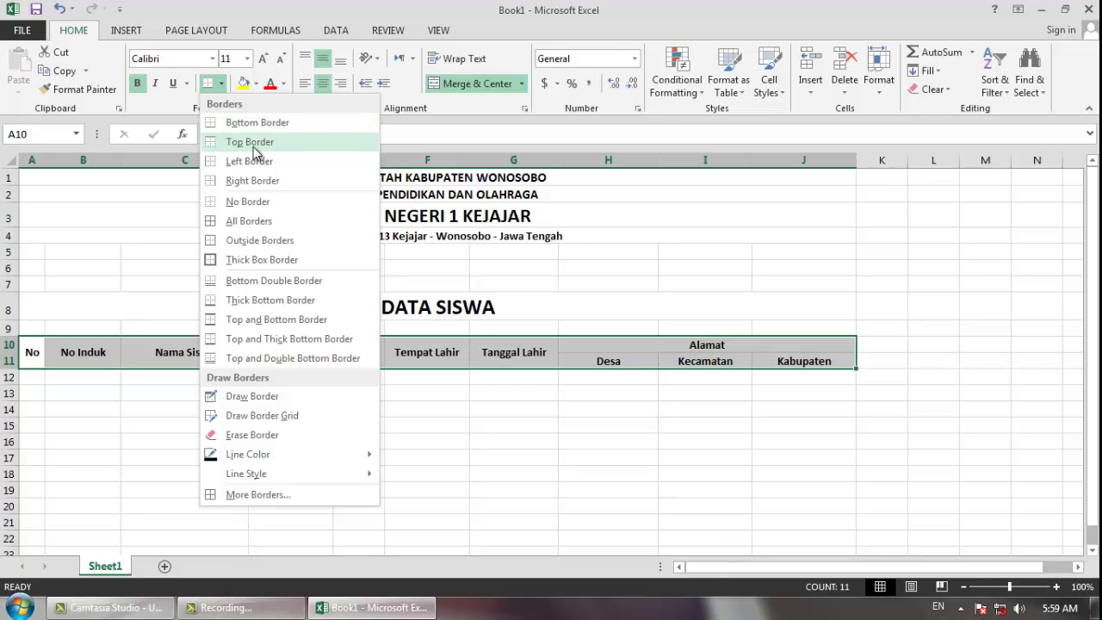
left_click(258, 222)
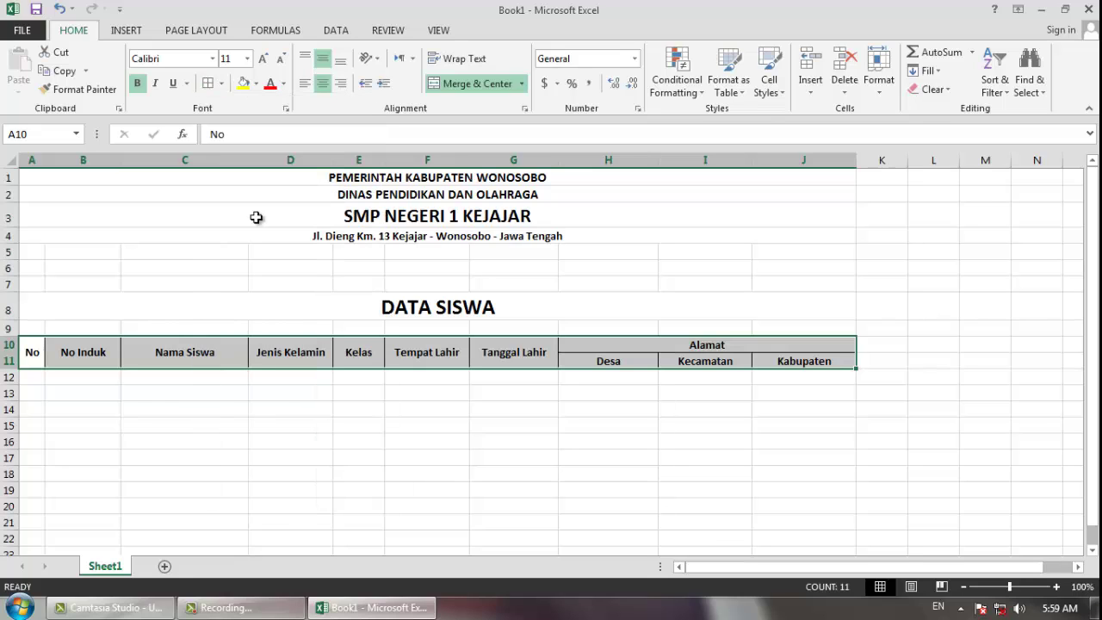
left_click(135, 470)
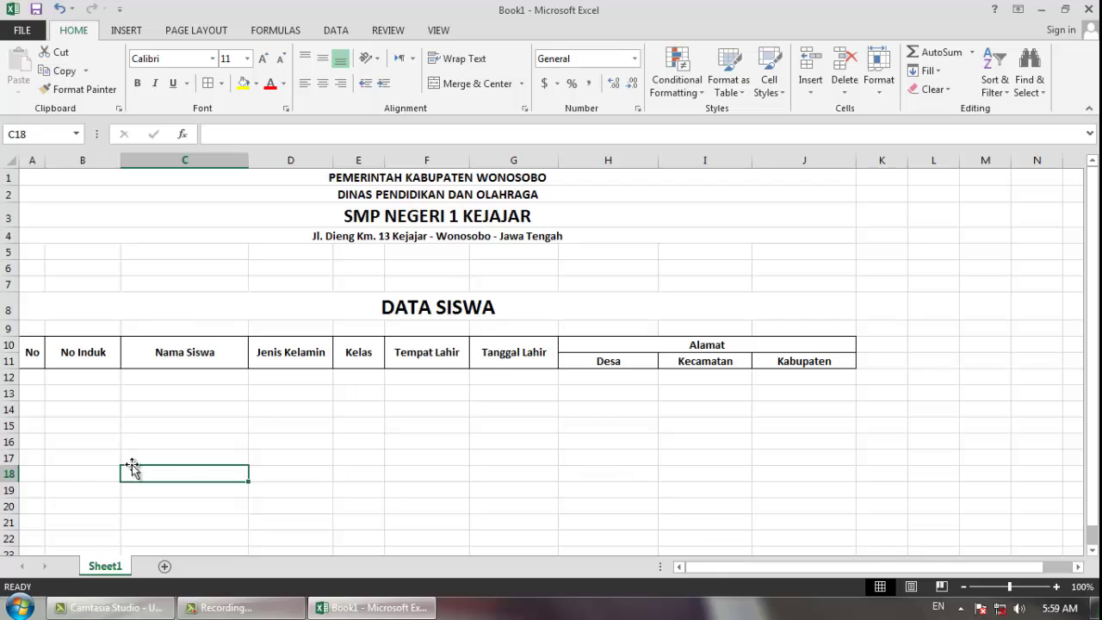
- Enter 1, 2 and 3 in A12:A14 and fill the sequence down to 12 in A23
left_click(32, 376)
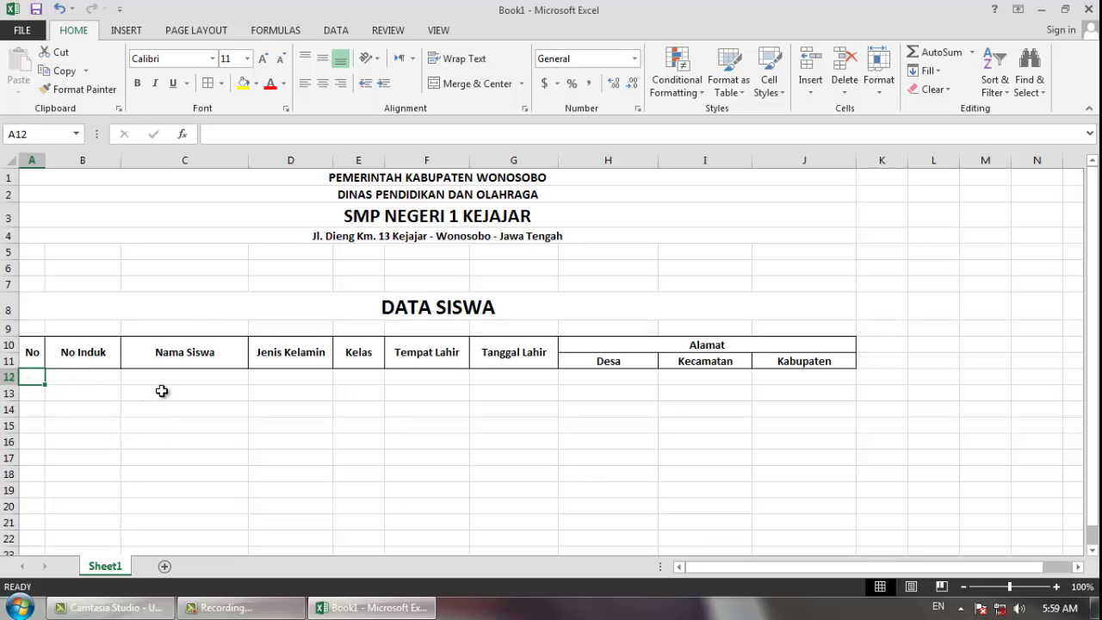
type("1")
key("Return")
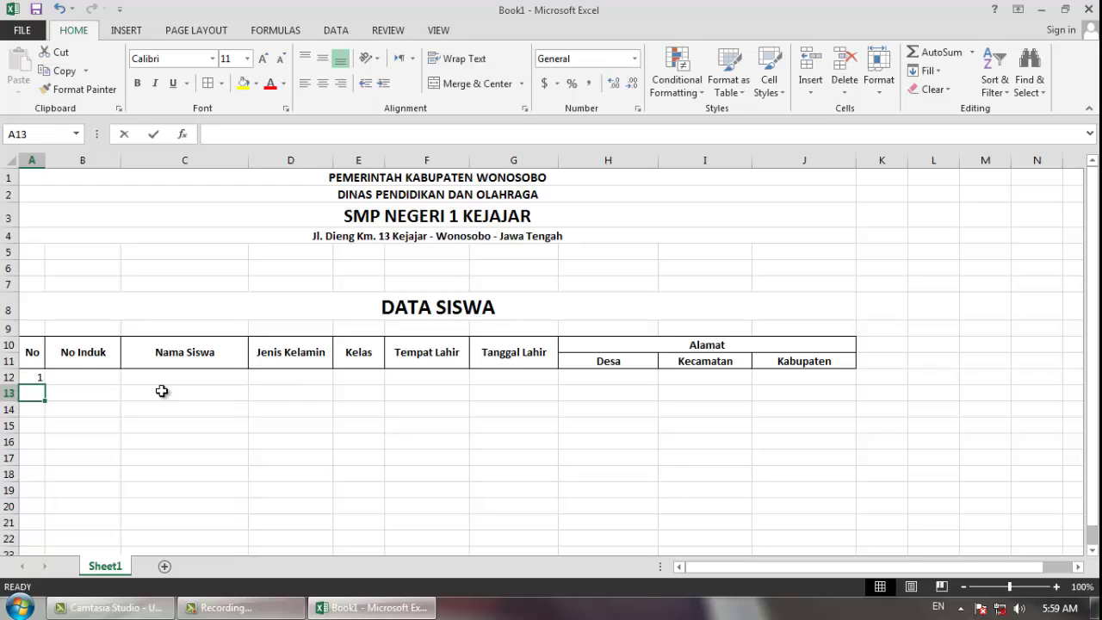
type("2")
key("Return")
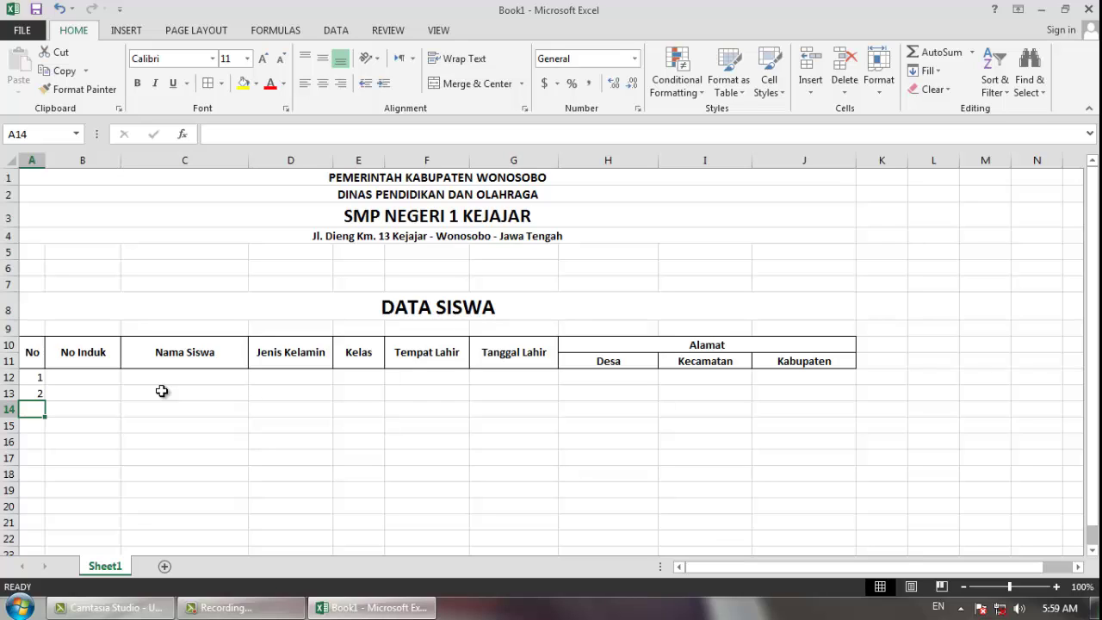
type("3")
key("Return")
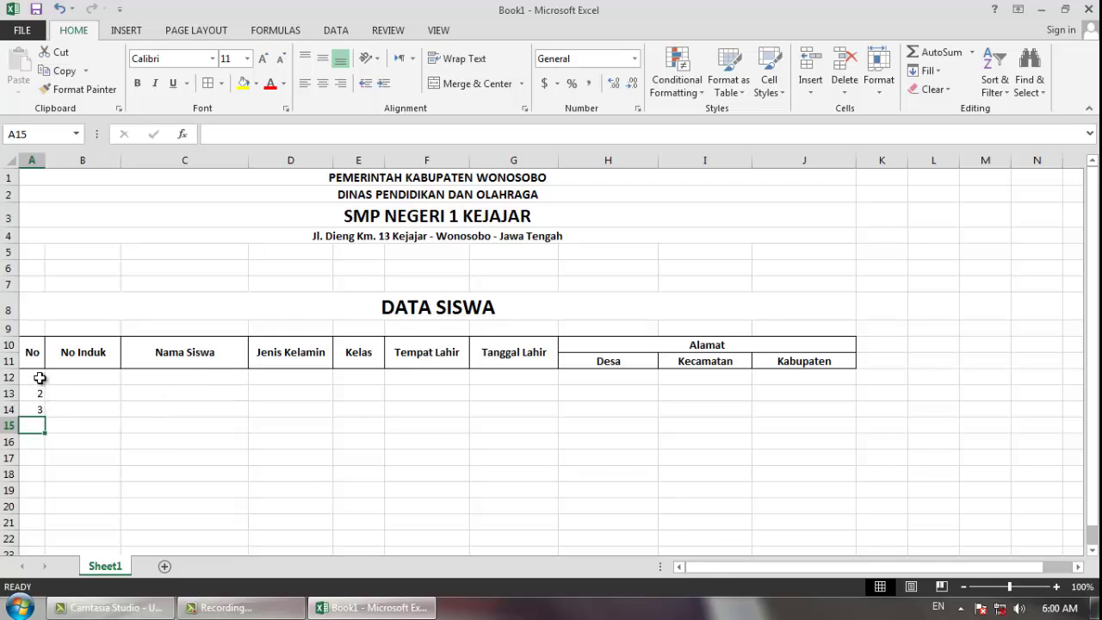
left_click_drag(40, 378, 40, 409)
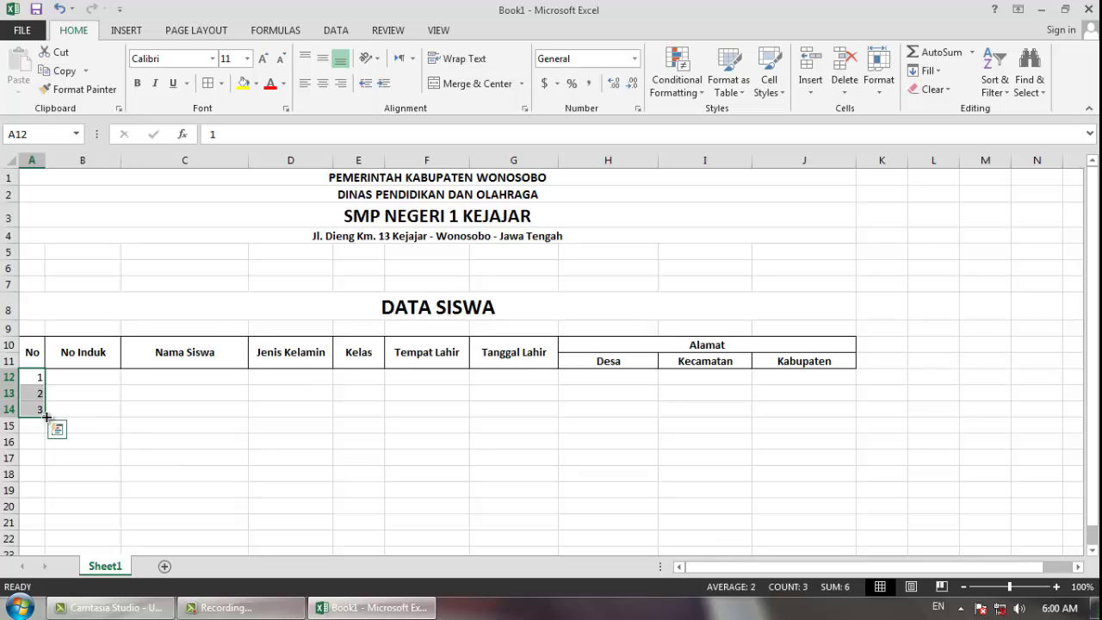
left_click_drag(47, 417, 31, 480)
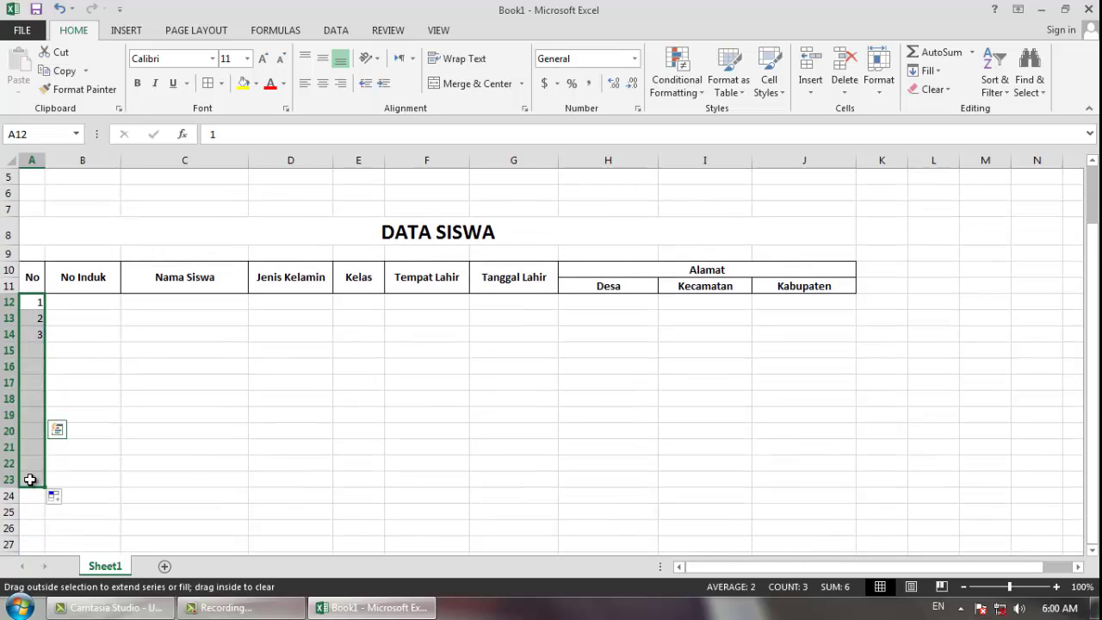
left_click(88, 382)
- Type the first three consecutive student numbers in B12:B14 and fill the series down to B23
left_click(68, 302)
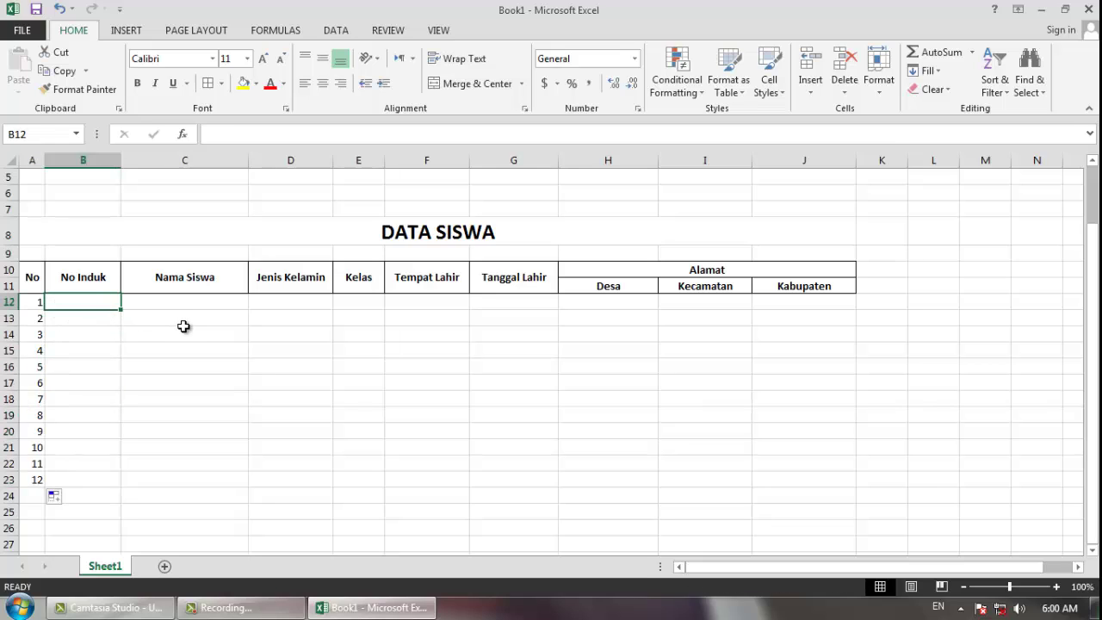
type("5044")
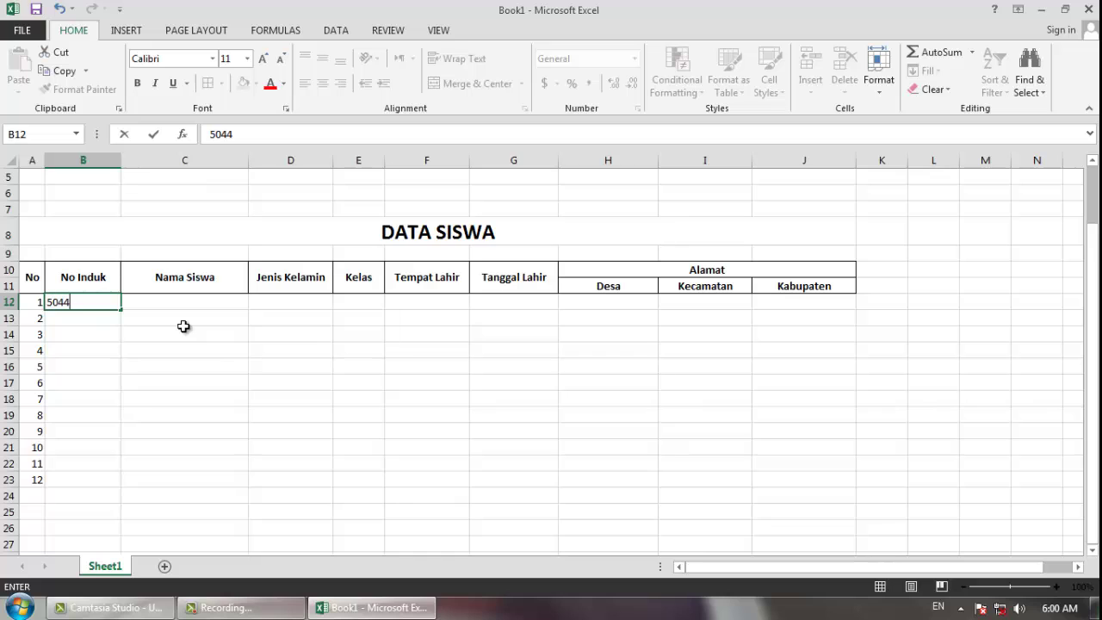
type("001")
key("Return")
type("5")
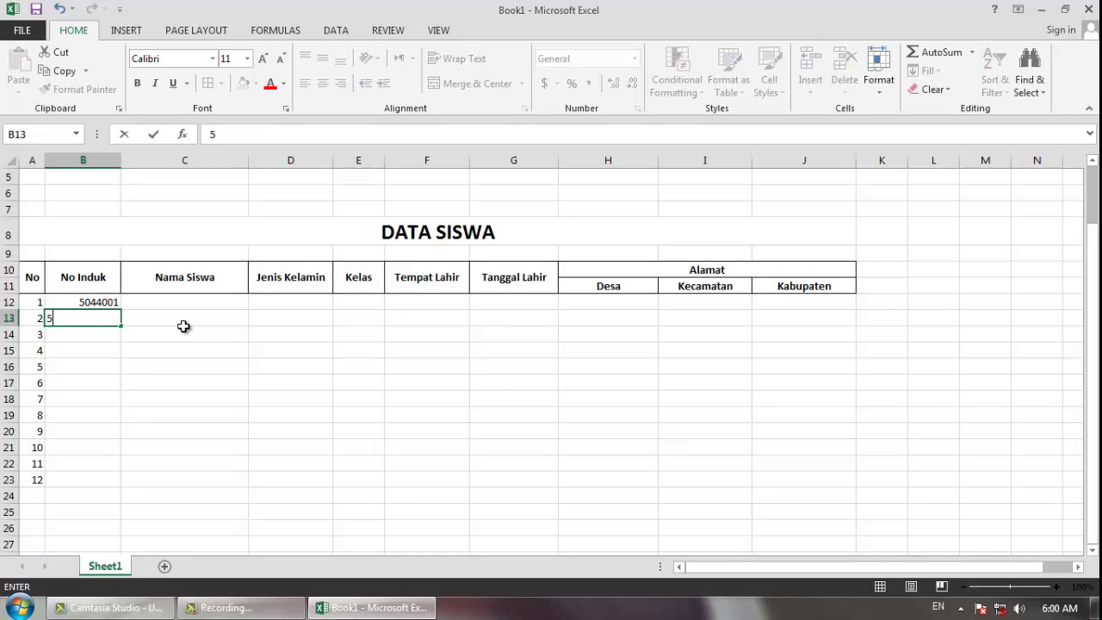
type("044002")
key("Return")
type("50")
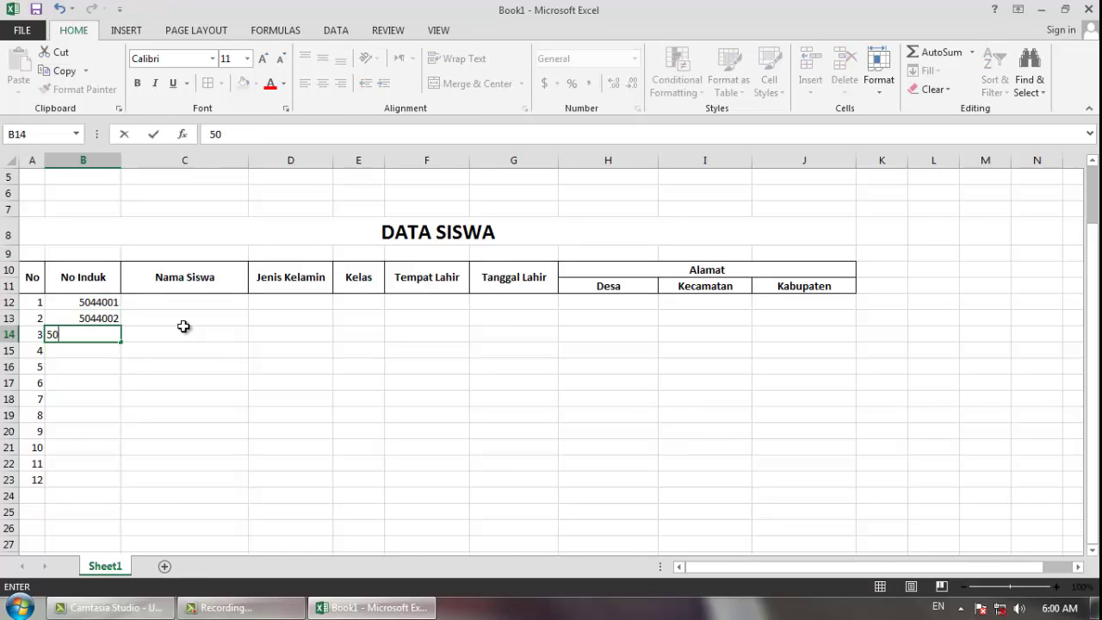
type("44003")
key("Return")
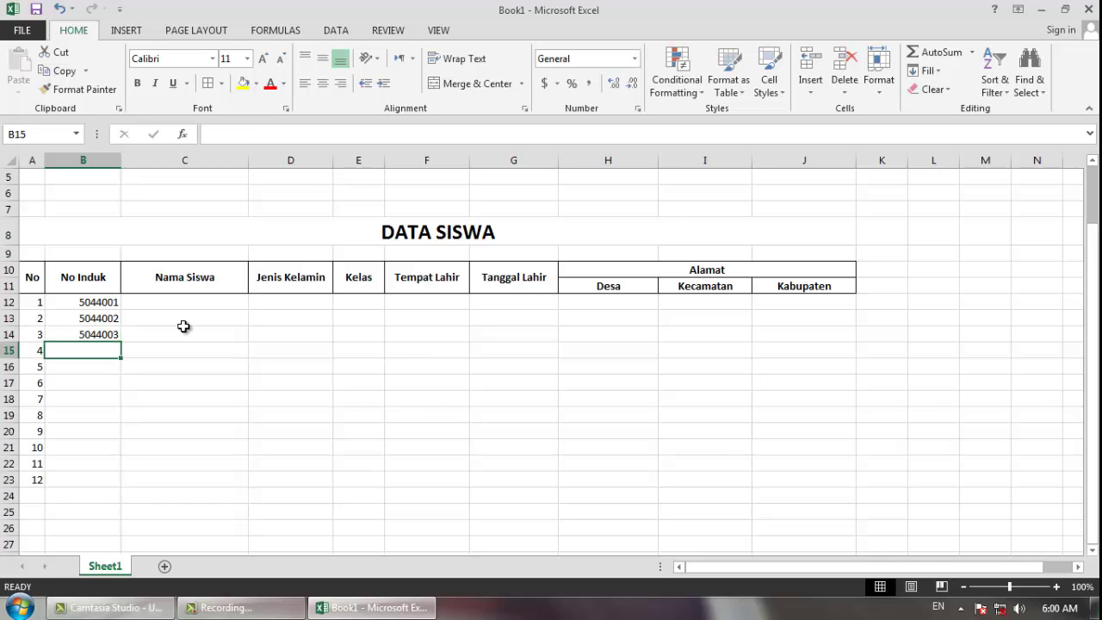
left_click(93, 307)
left_click_drag(93, 307, 119, 489)
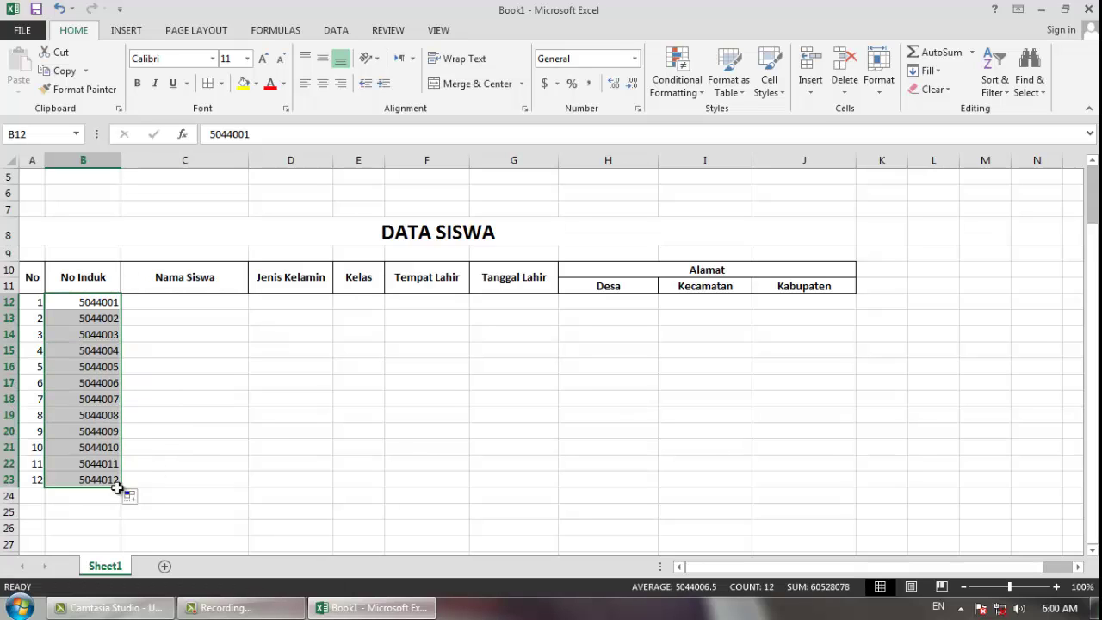
left_click(150, 306)
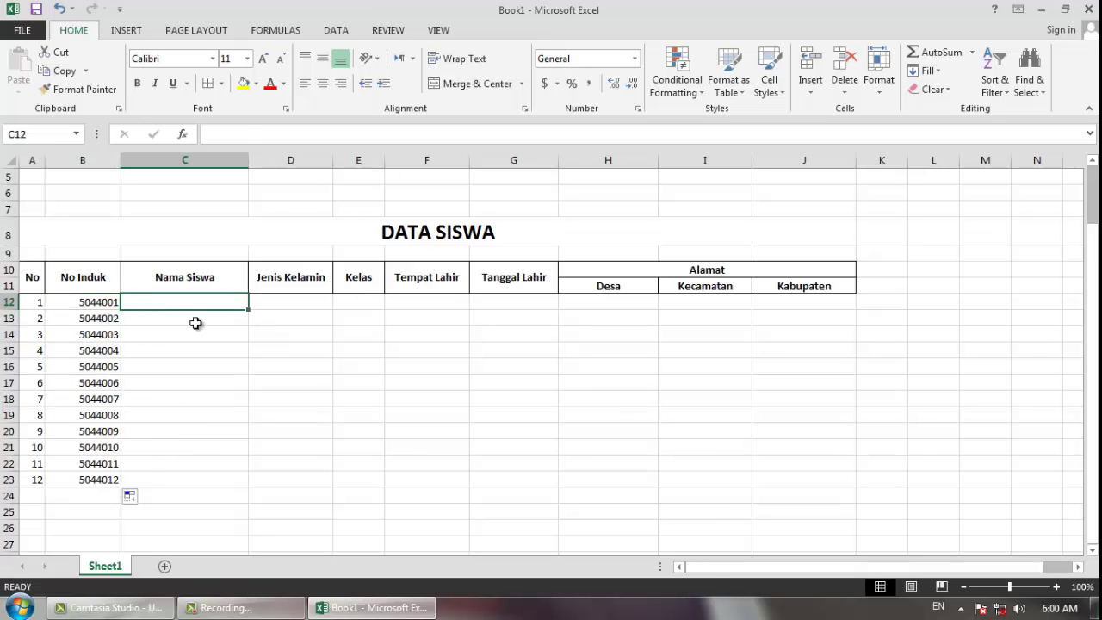
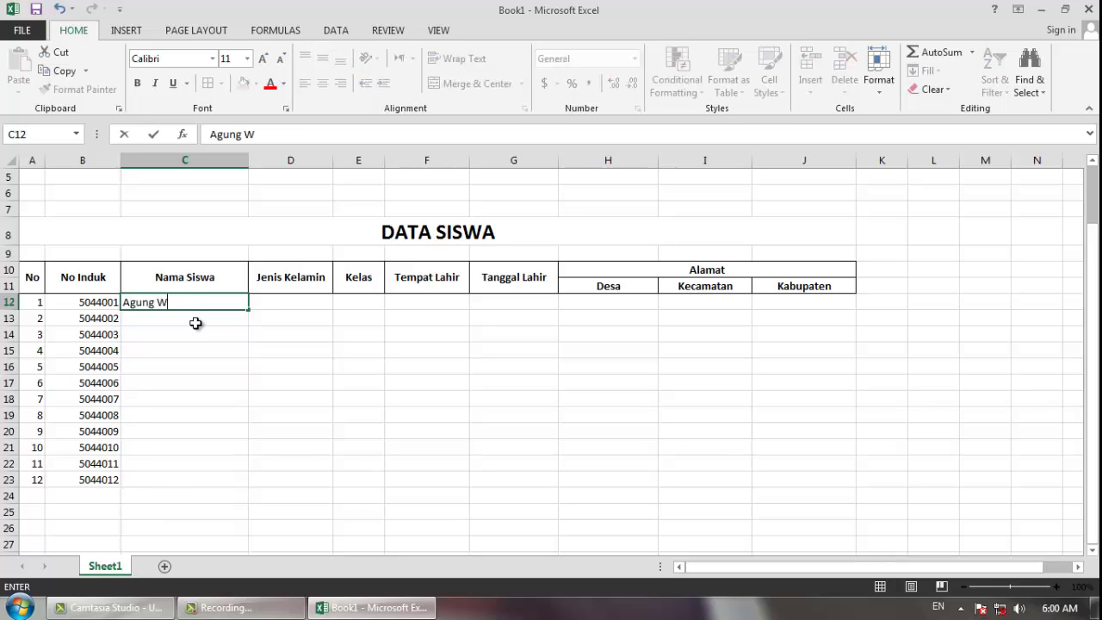
- Type the first six students' full names into C12:C17
key("Return")
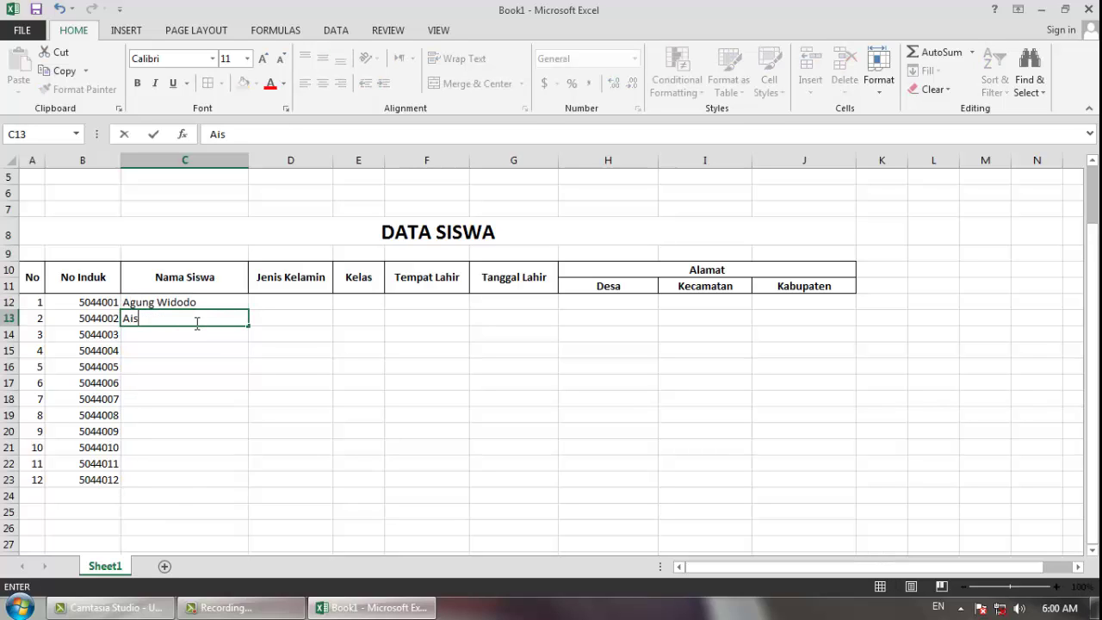
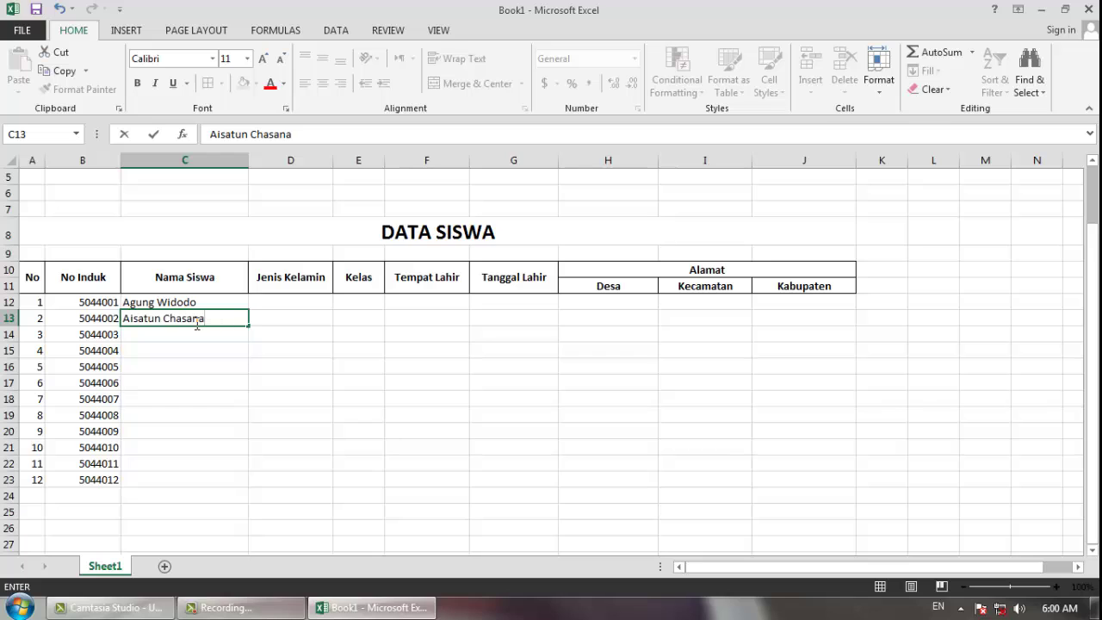
key("Return")
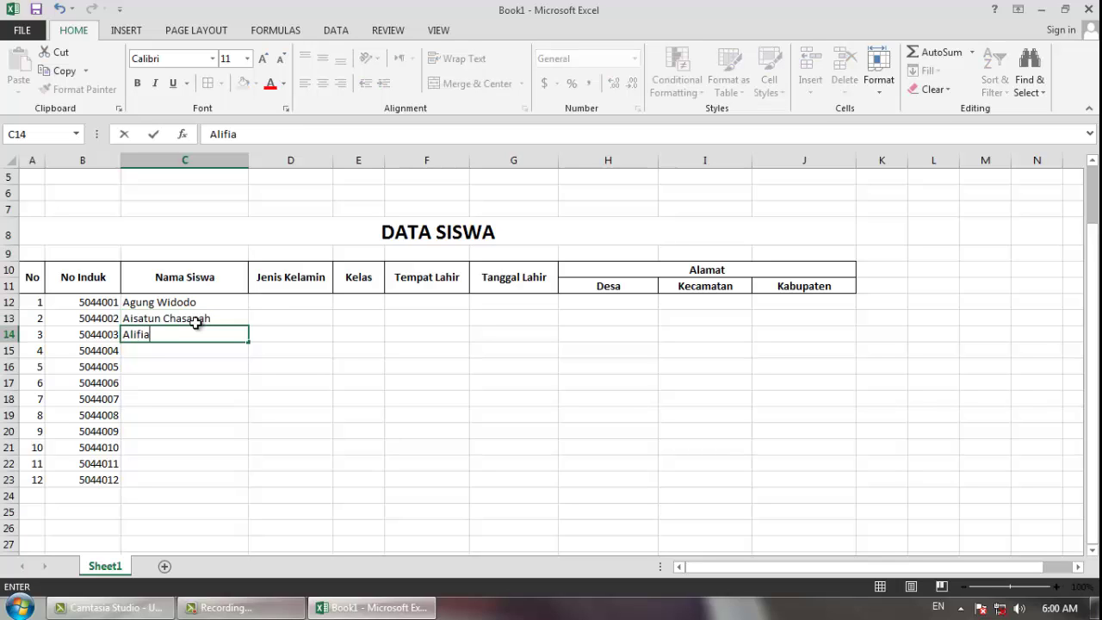
key("Return")
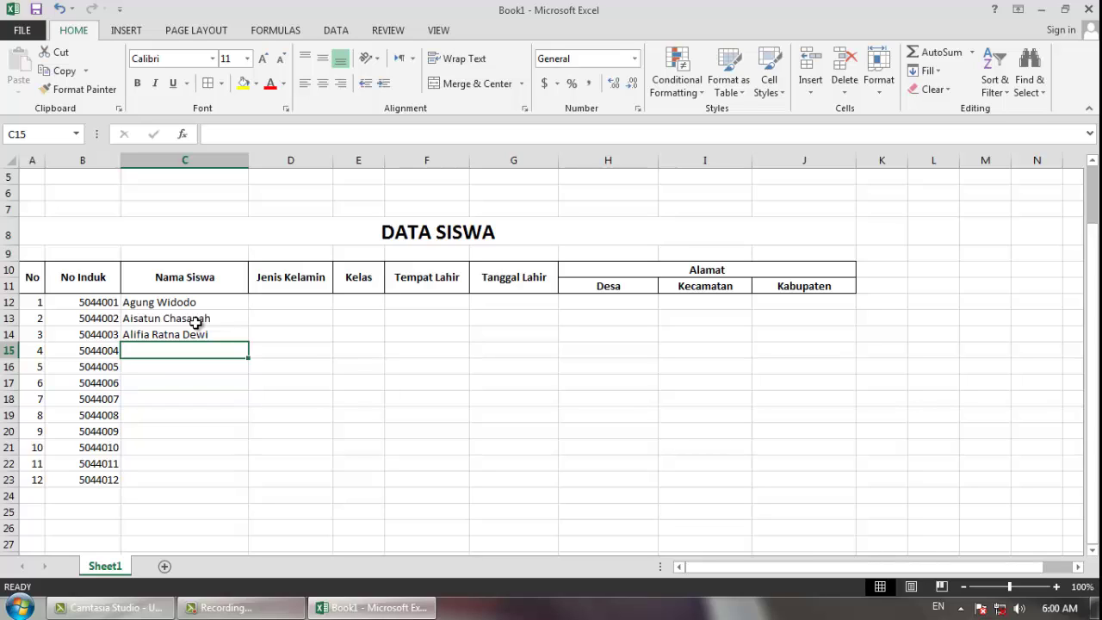
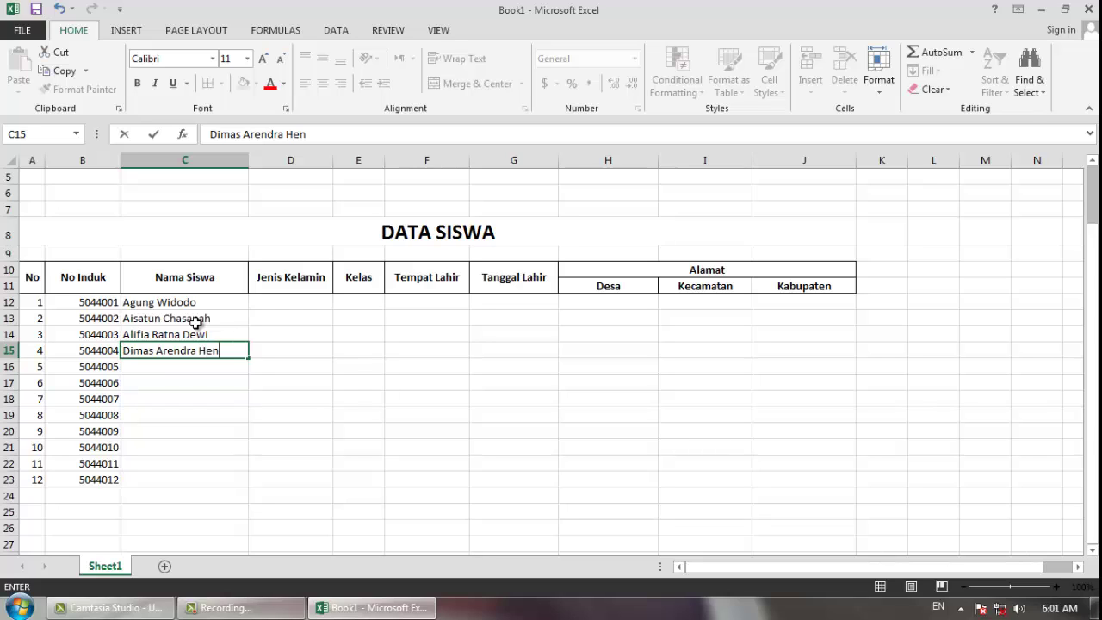
key("Return")
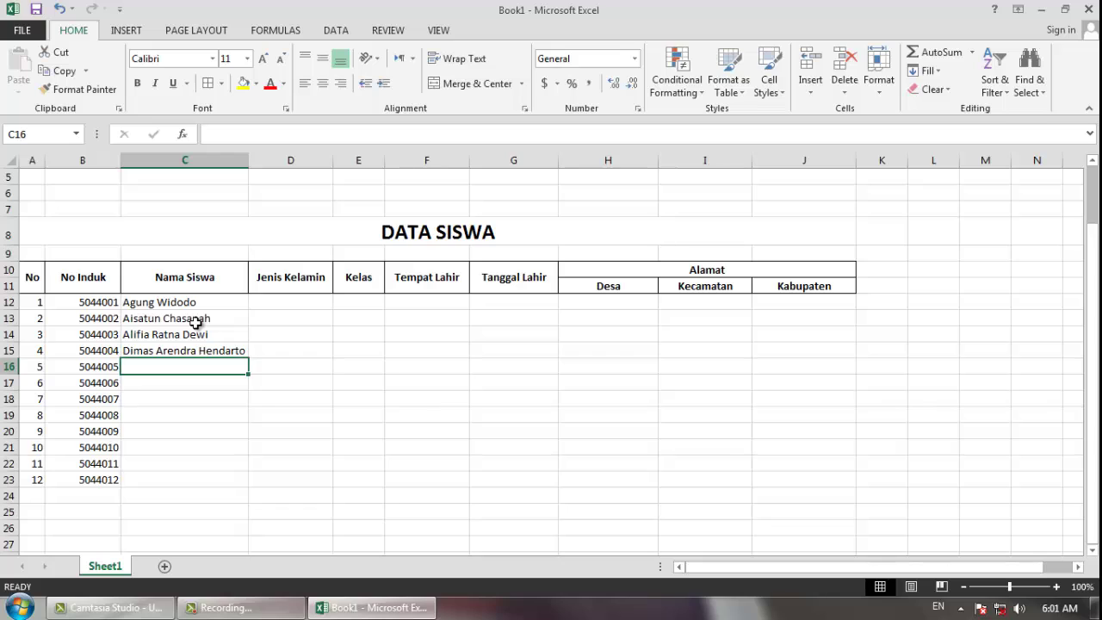
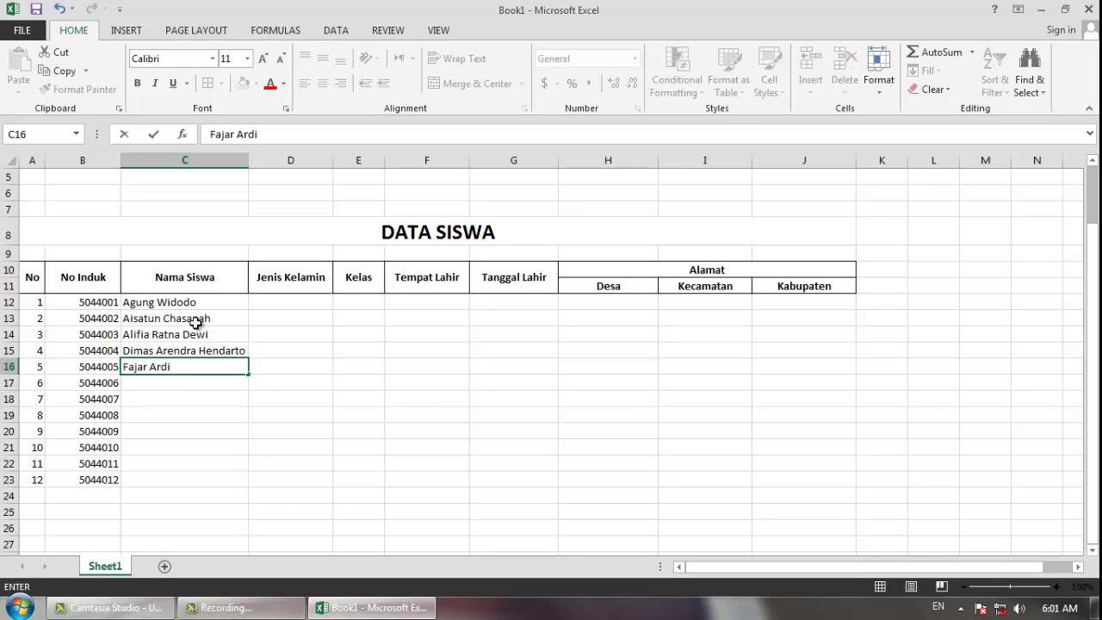
key("Return")
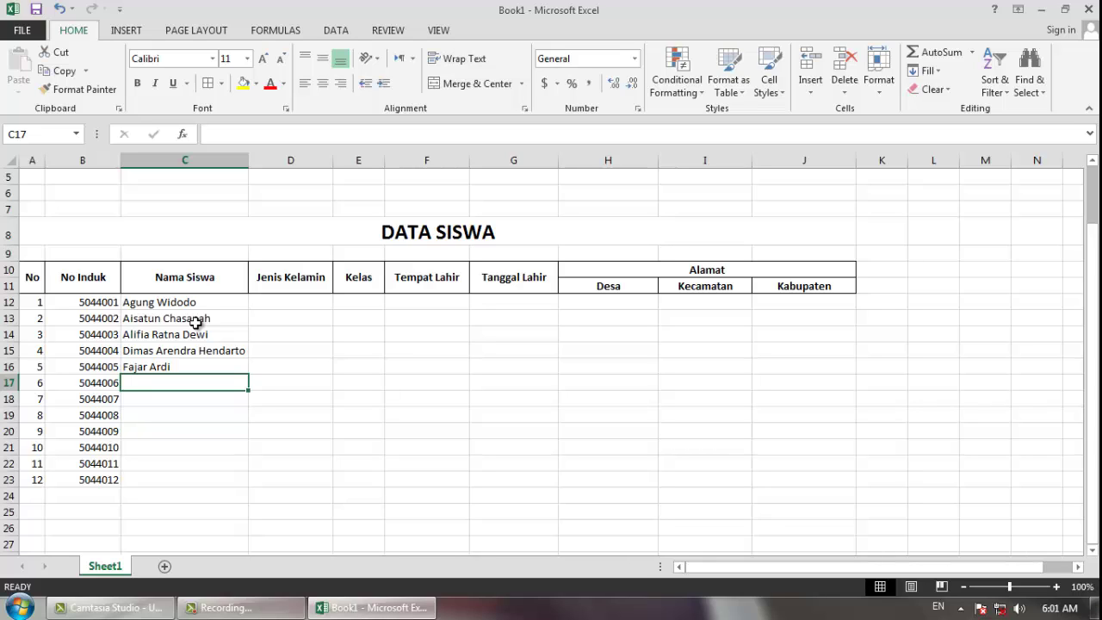
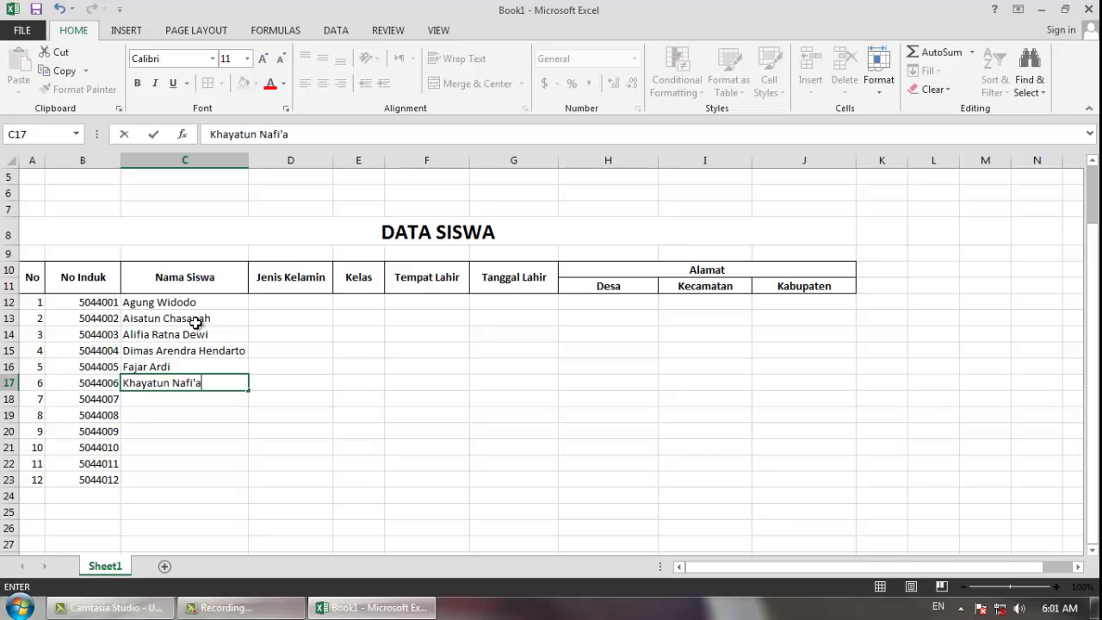
key("Return")
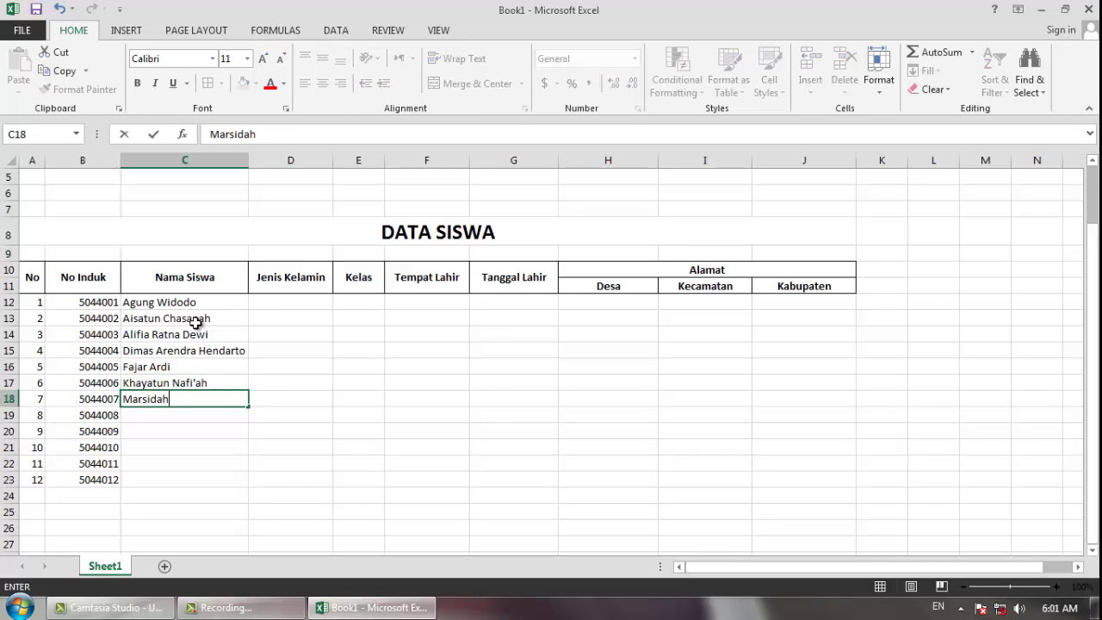
- Type the remaining six students' full names into C18:C23, fixing a typo along the way
key("Return")
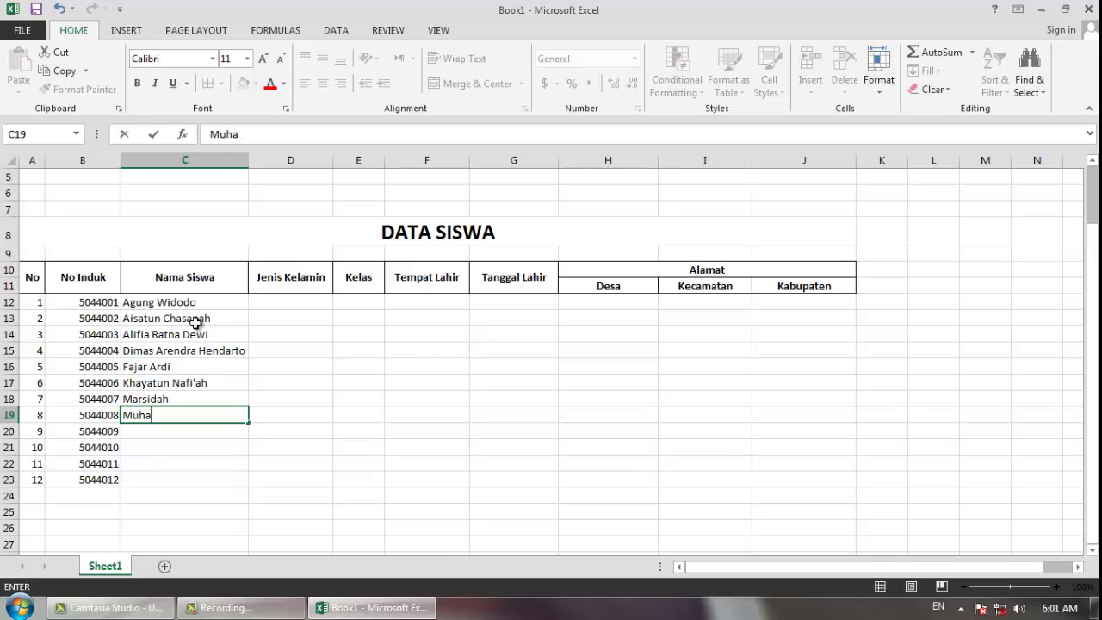
key("Return")
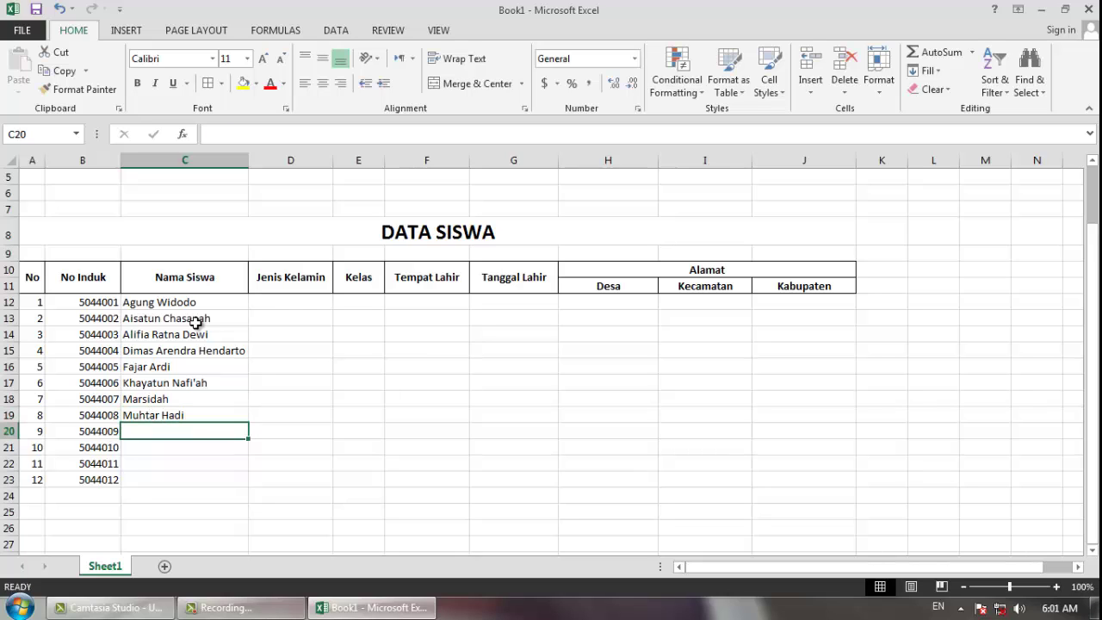
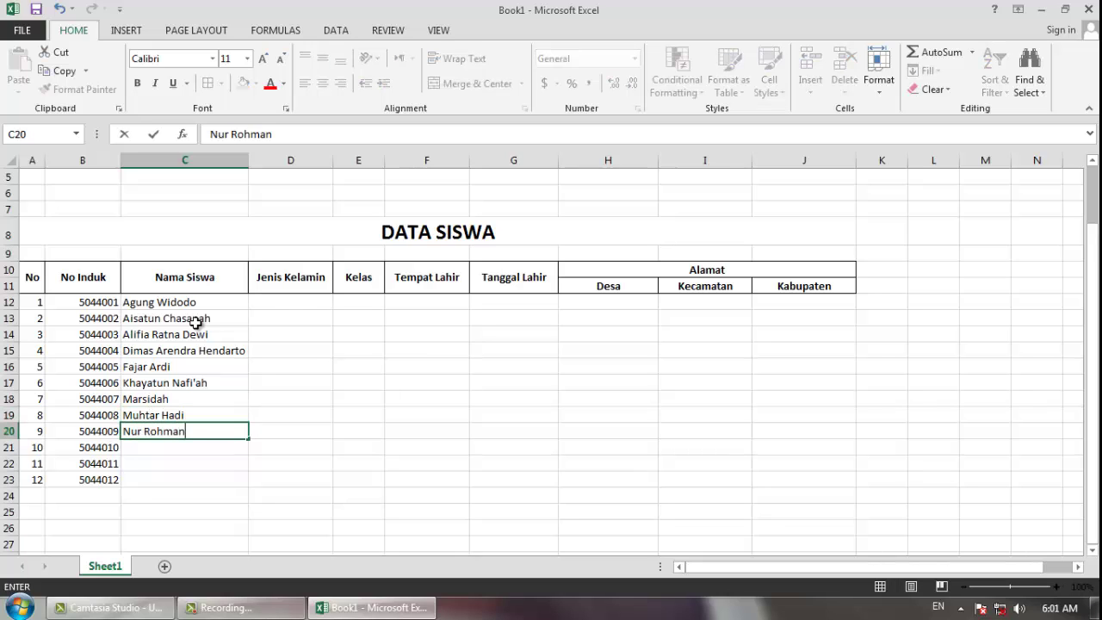
key("Return")
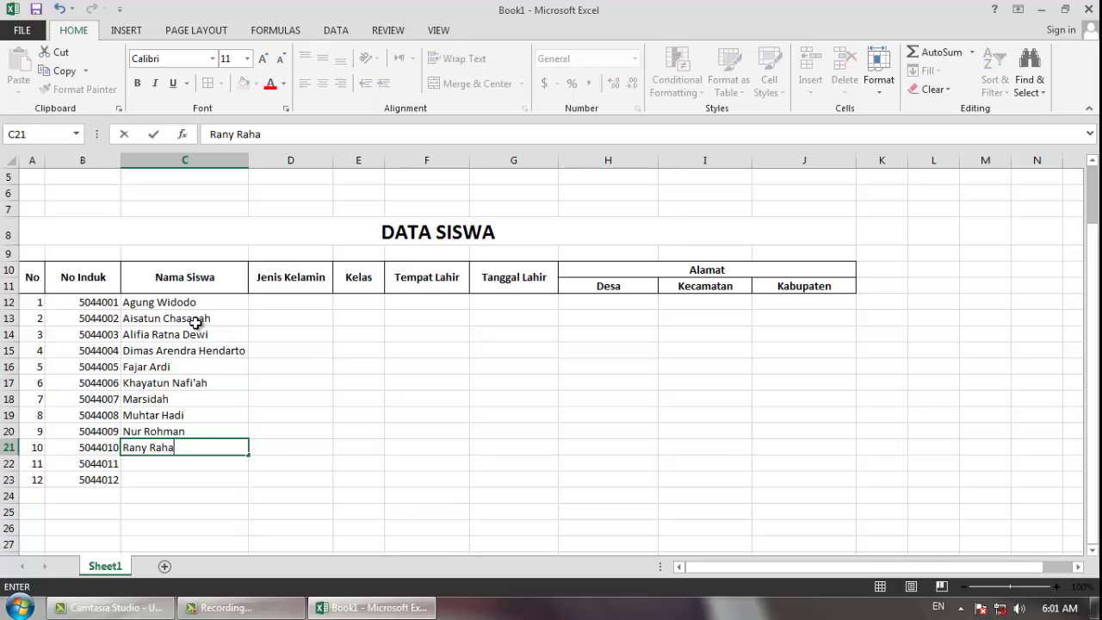
key("Return")
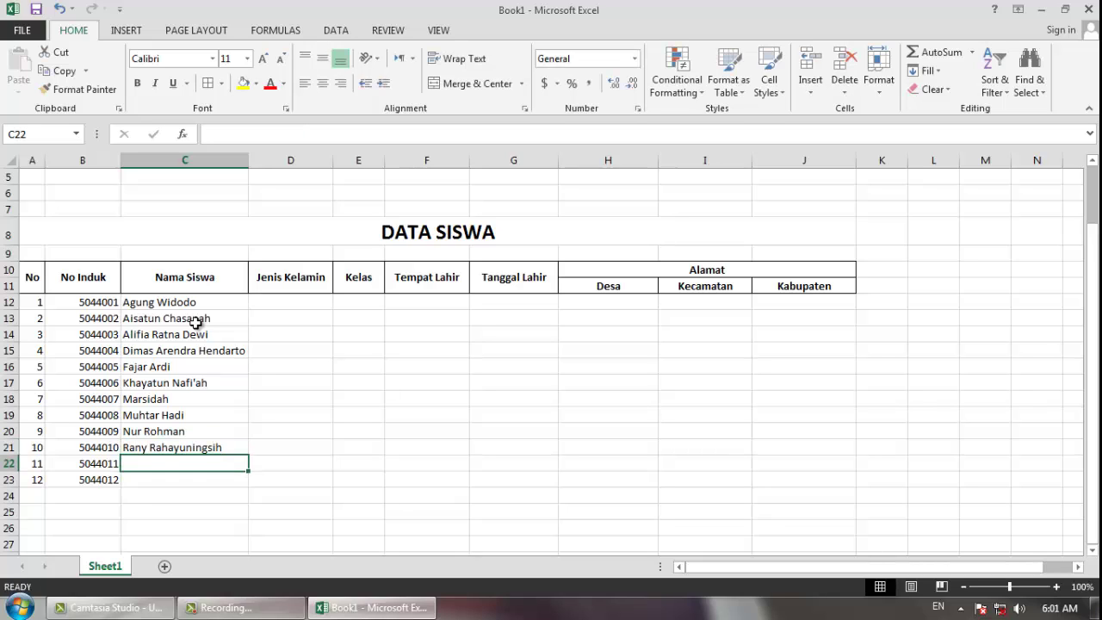
key("Return")
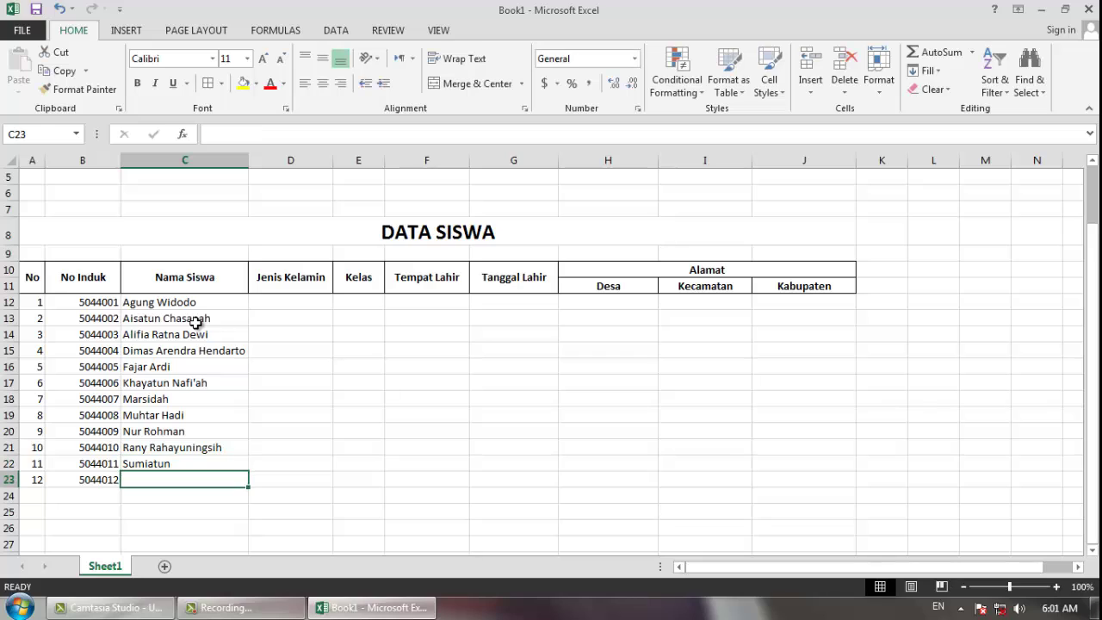
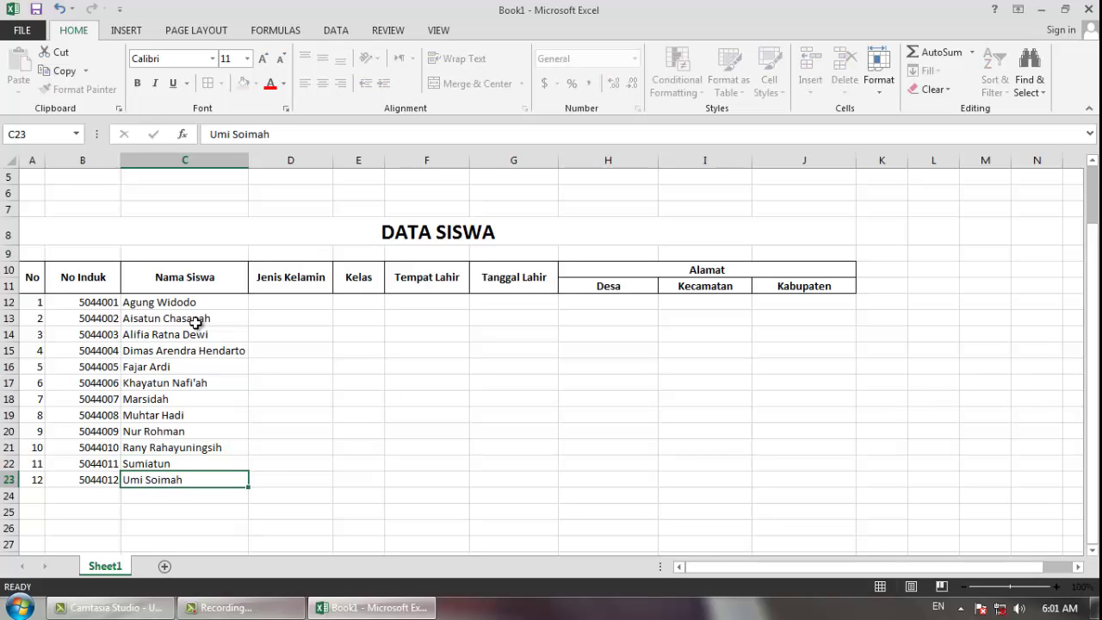
key("Tab")
key("Up")
key("Up")
key("Up")
key("Up")
key("Up")
key("Up")
key("Up")
key("Up")
key("Up")
key("Up")
key("Up")
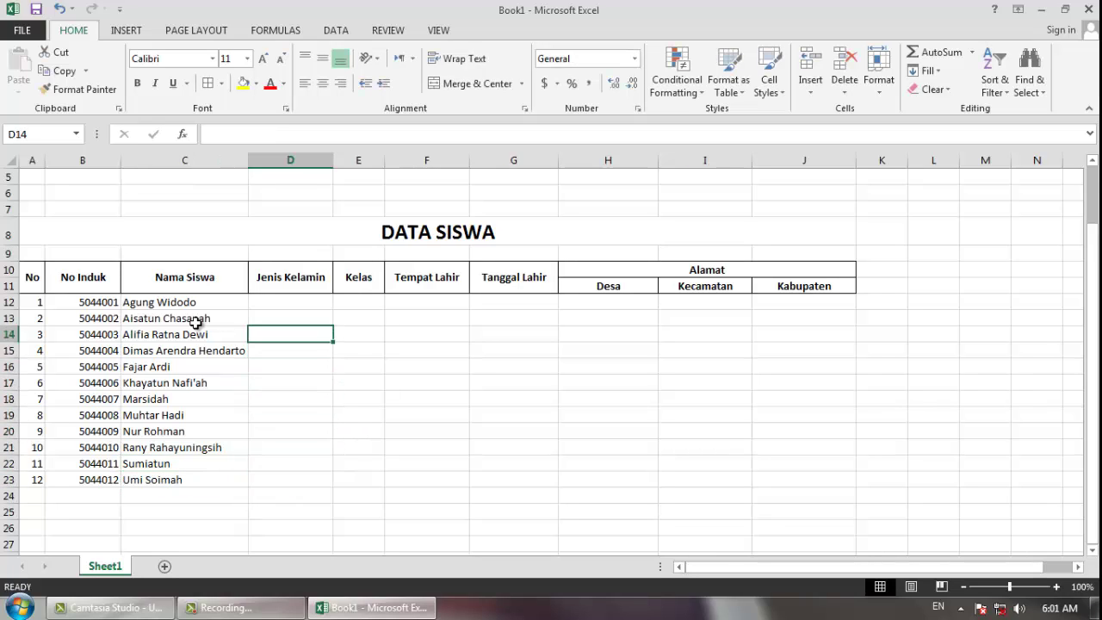
- Enter an L or P gender code for each of the twelve students in D12:D23
type("L")
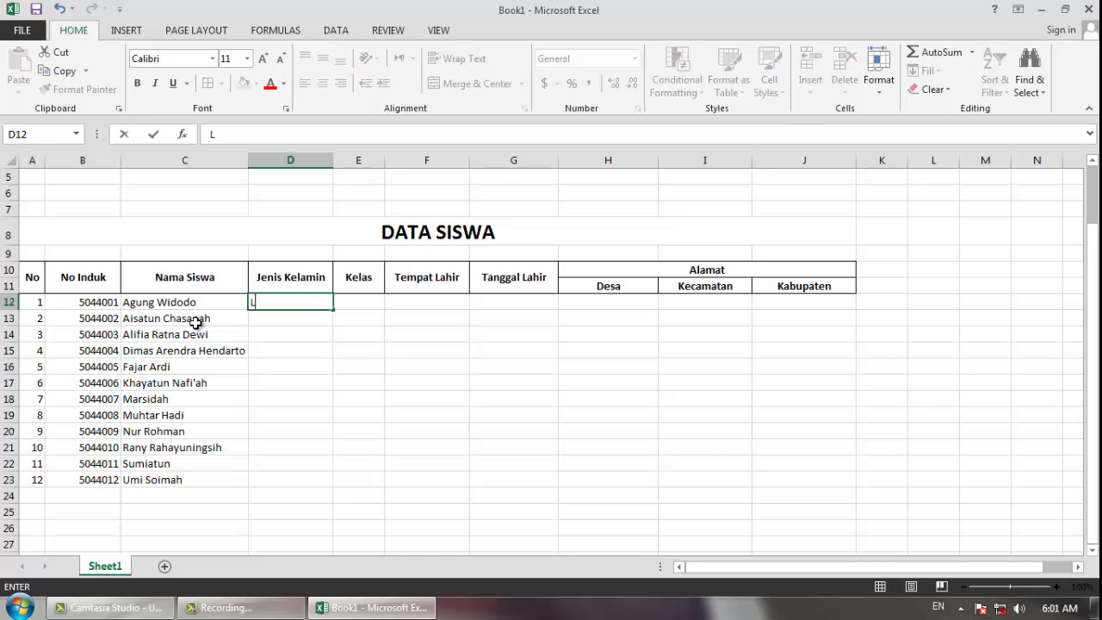
key("Return")
type("P")
key("Return")
type("P")
key("Return")
type("L")
key("Return")
type("L P P L L P")
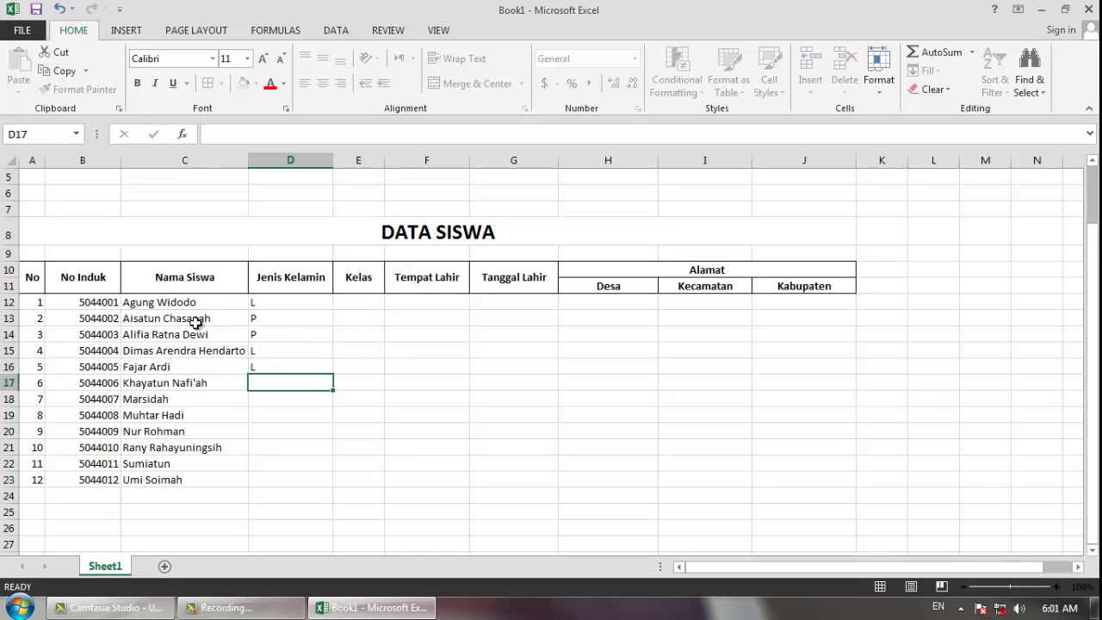
key("Return")
type("P")
key("Return")
type("P")
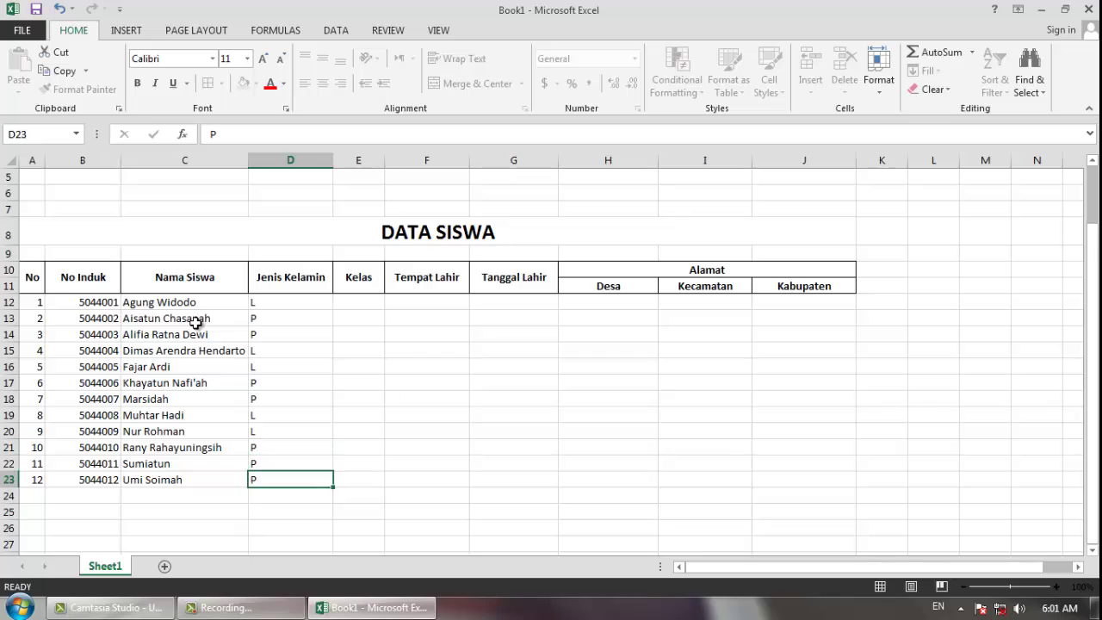
key("Return")
key("Up")
key("Right")
key("Up")
key("Up")
key("Up")
key("Up")
key("Up")
key("Up")
key("Up")
key("Up")
key("Up")
key("Up")
key("Up")
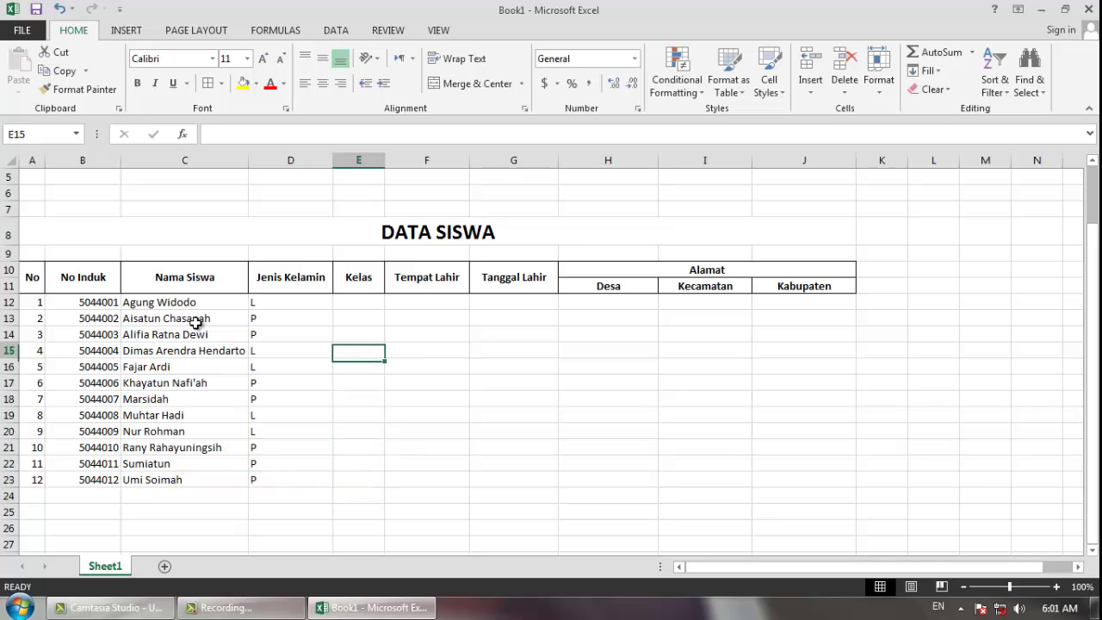
- Enter 9B in E12 and fill it down the Kelas column through E23
type("9B")
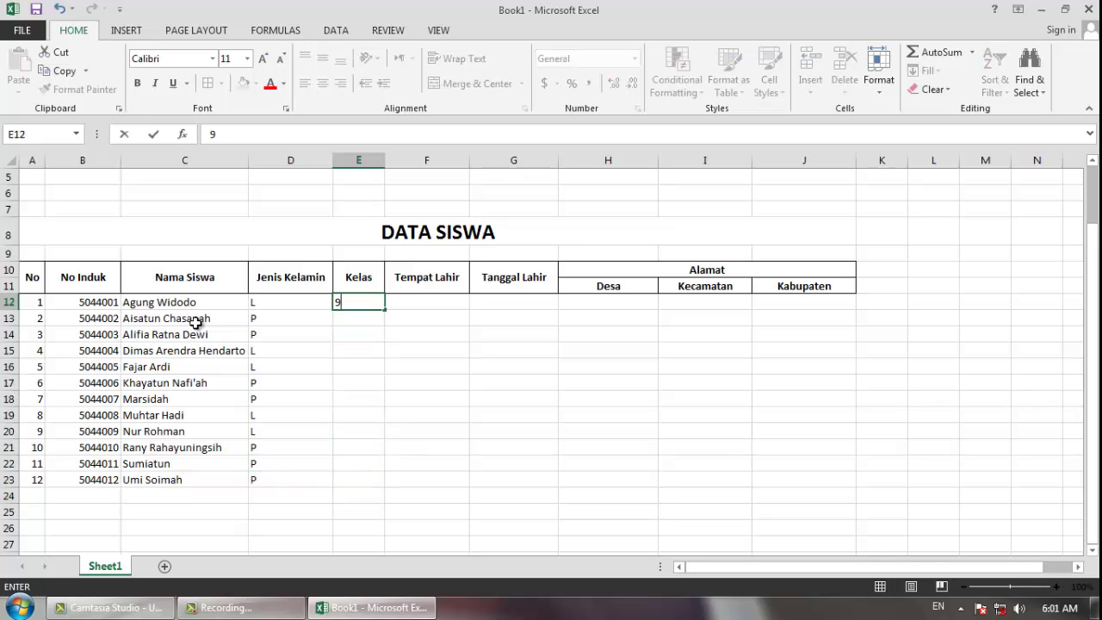
key("Return")
key("Up")
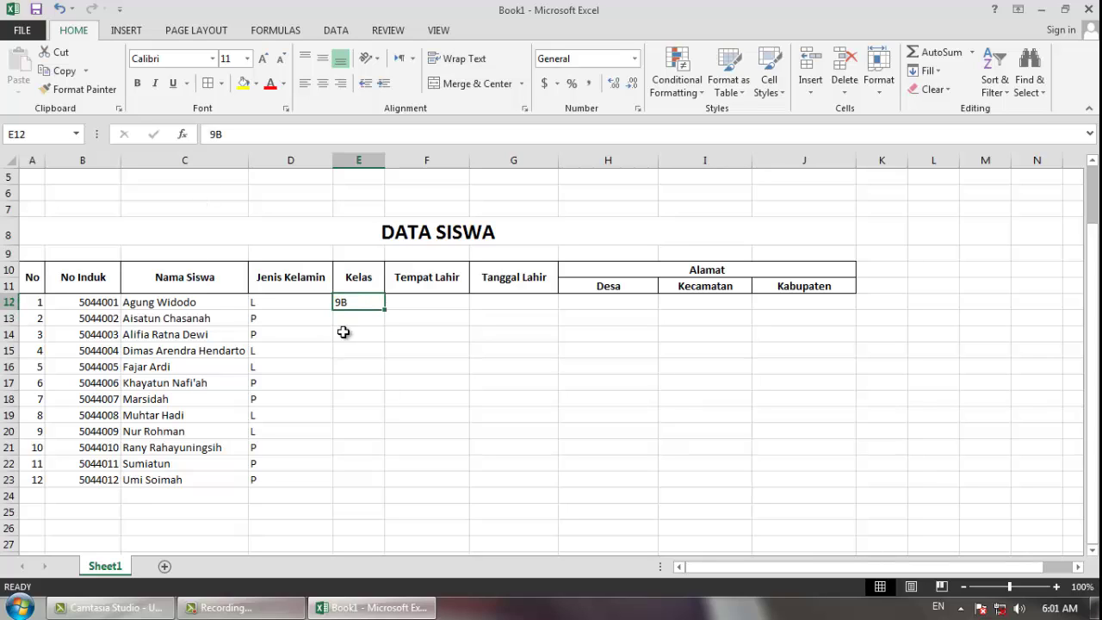
left_click_drag(384, 310, 386, 361)
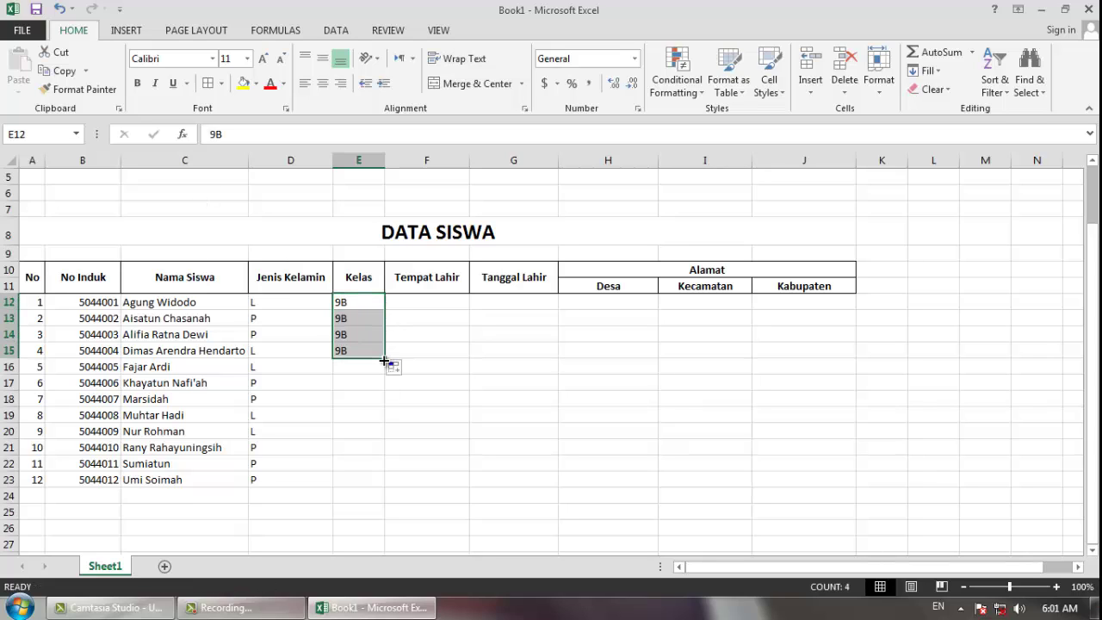
left_click_drag(97, 302, 105, 334)
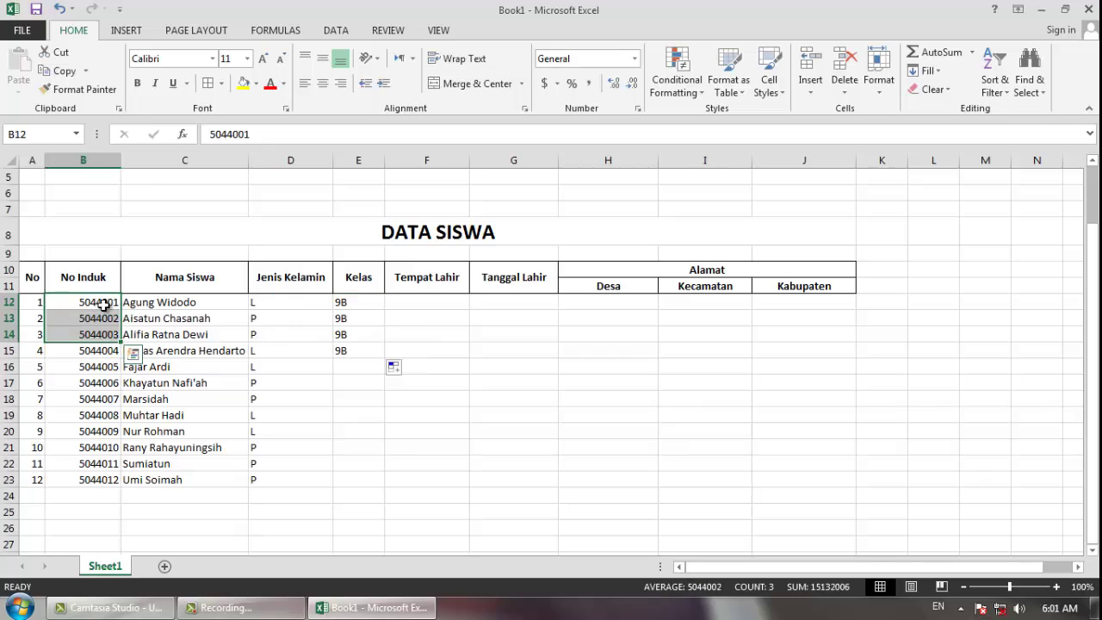
left_click_drag(358, 317, 359, 353)
key("Delete")
left_click(363, 301)
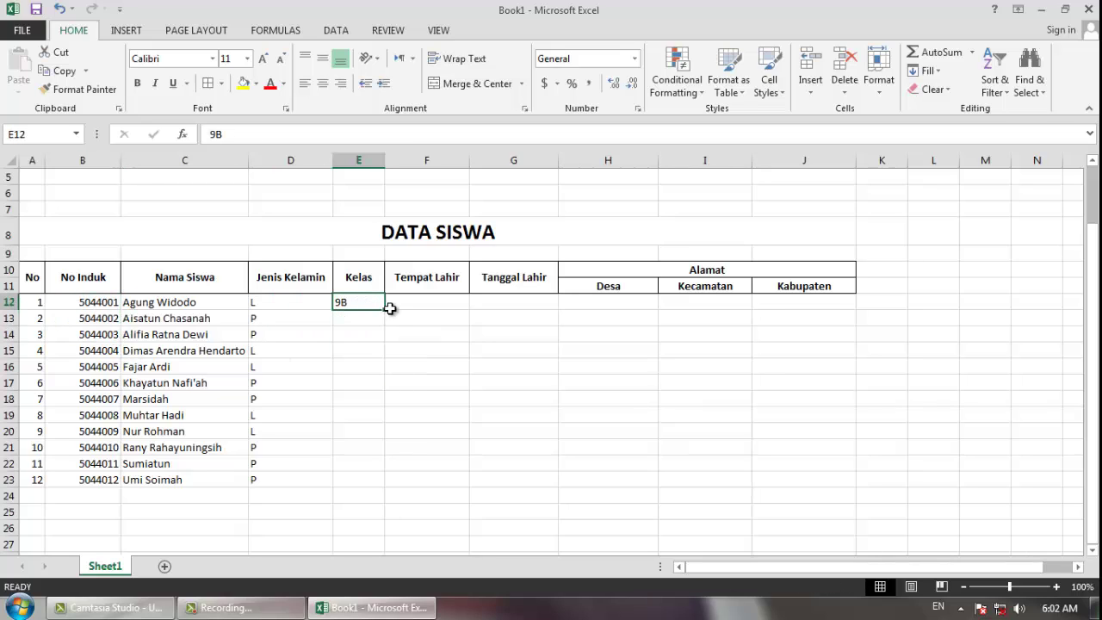
left_click_drag(385, 309, 365, 484)
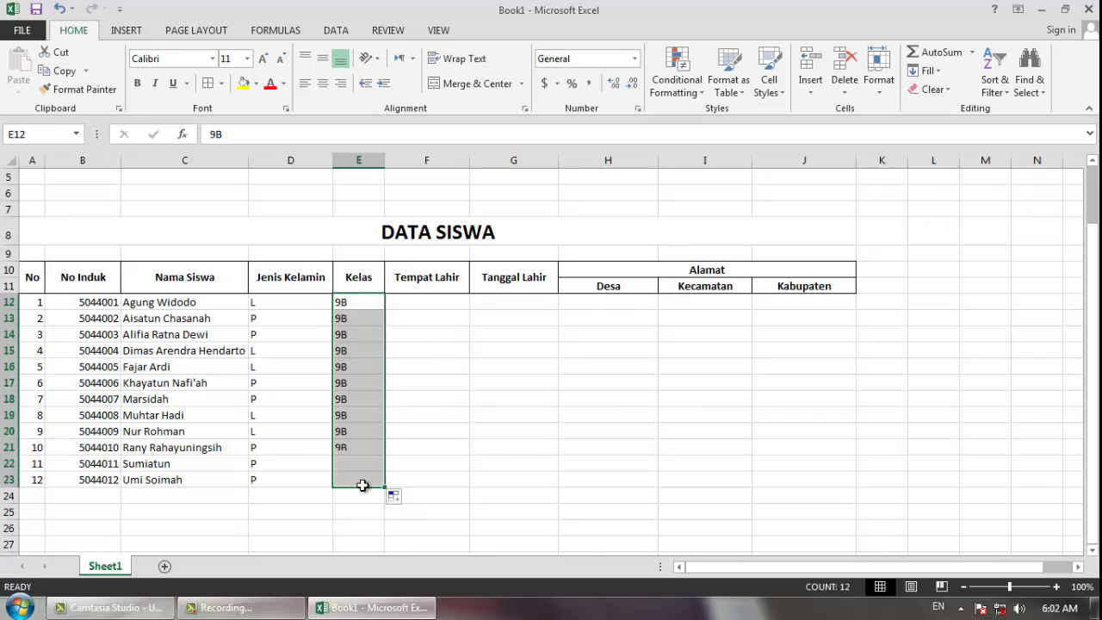
left_click(428, 304)
- Enter birthplaces Wonosobo, Wonosobo, Semarang, Semarang, Wonosobo, Semarang in F12:F17
type("wONOSOBO")
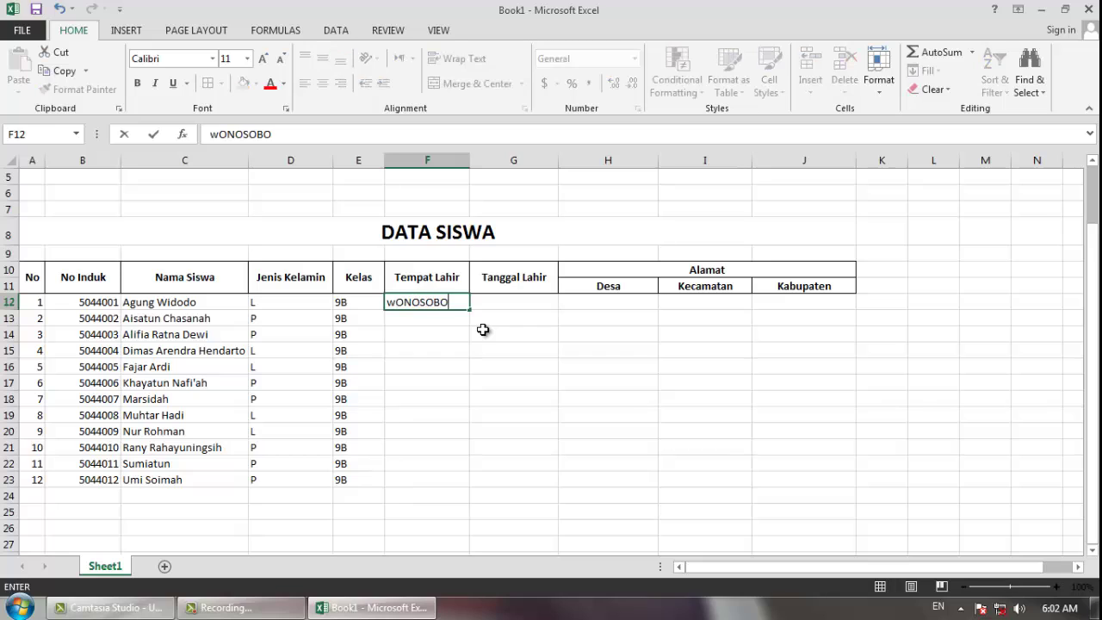
key("Return")
type("Wonosobo")
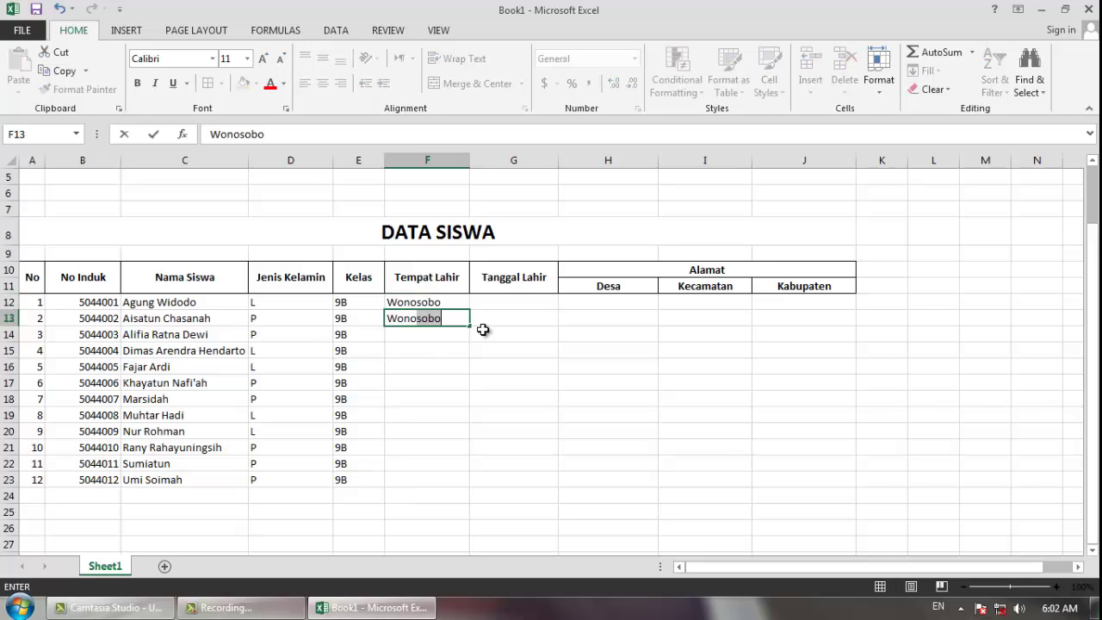
key("Return")
type("Semarang")
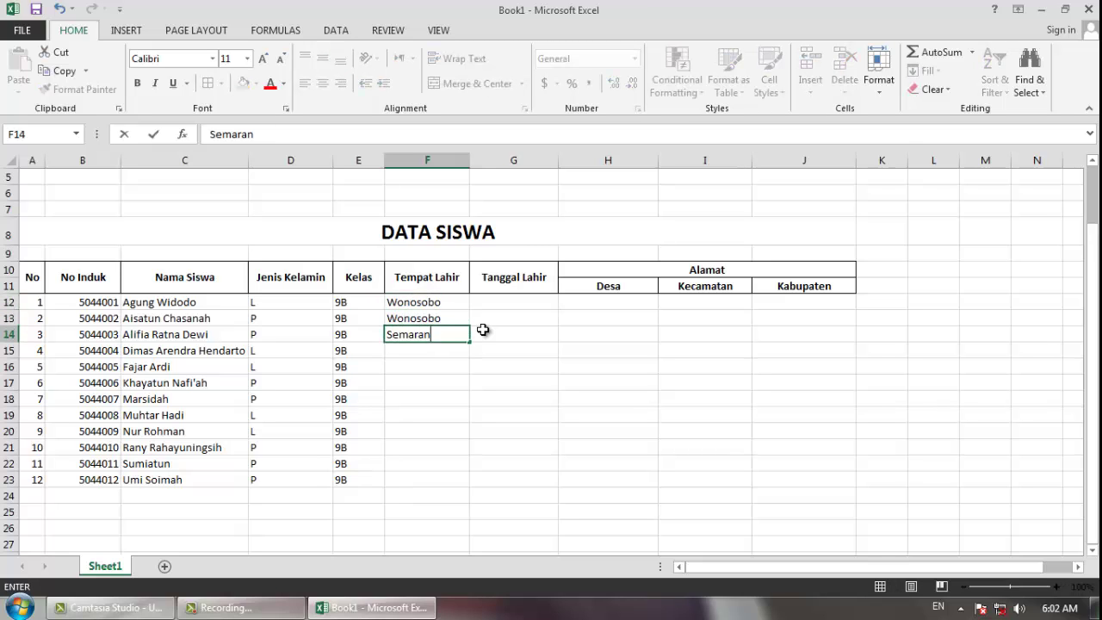
key("Return")
type("Semarang")
key("Return")
type("Wonosobo")
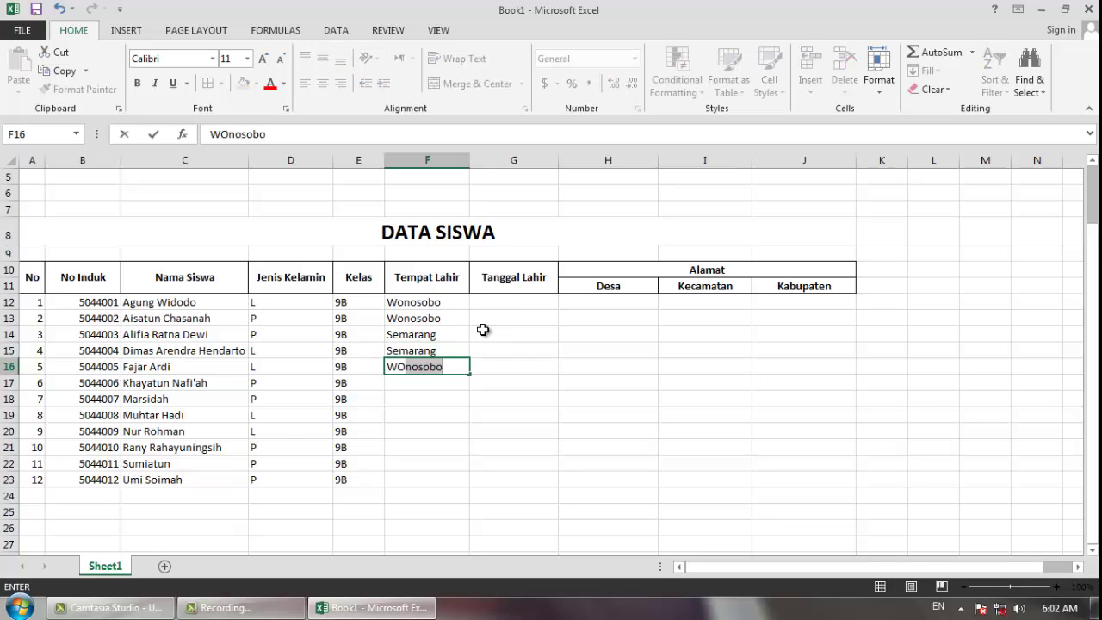
key("Return")
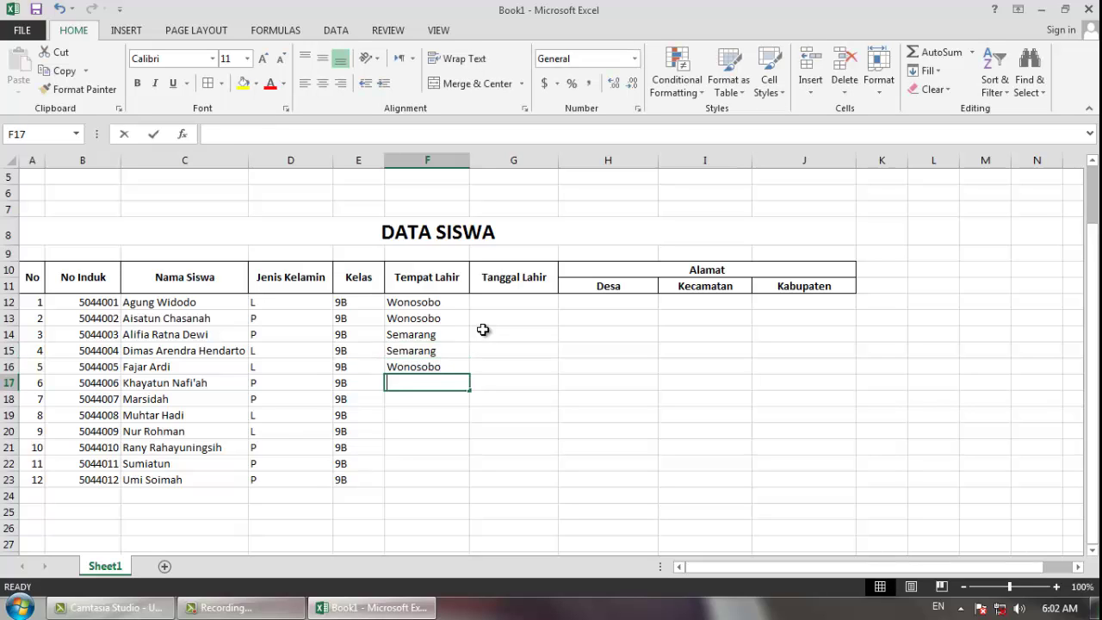
type("Semarang")
key("Return")
- Enter Wonosobo, Purworejo, Purworejo, Wonosobo, Purworejo, Semarang in F18:F23 using AutoComplete
type("WOnosobo")
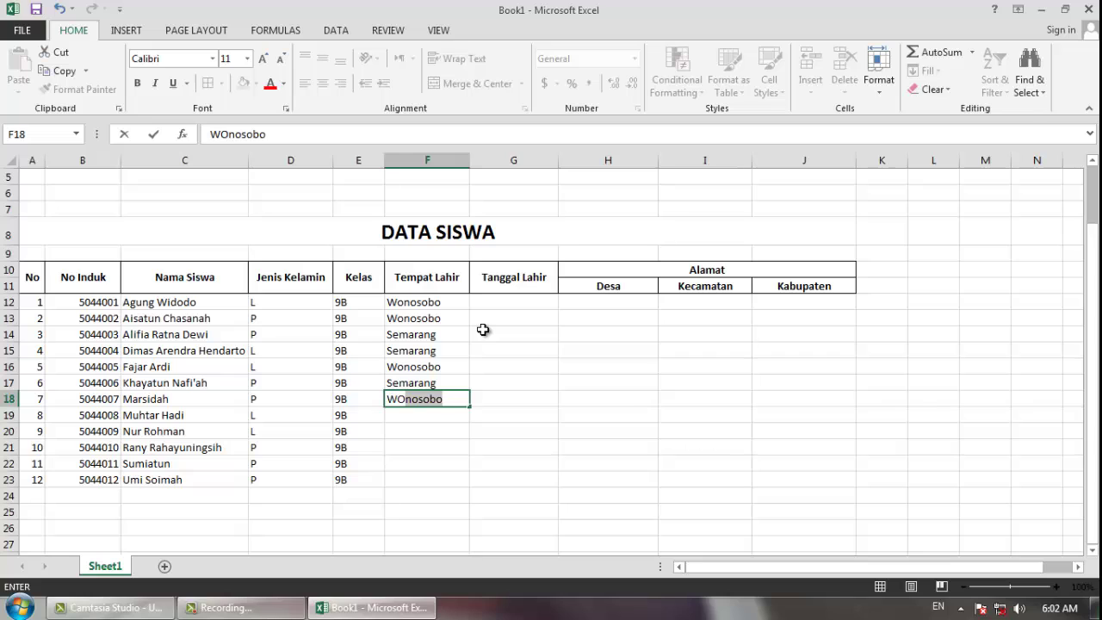
key("Return")
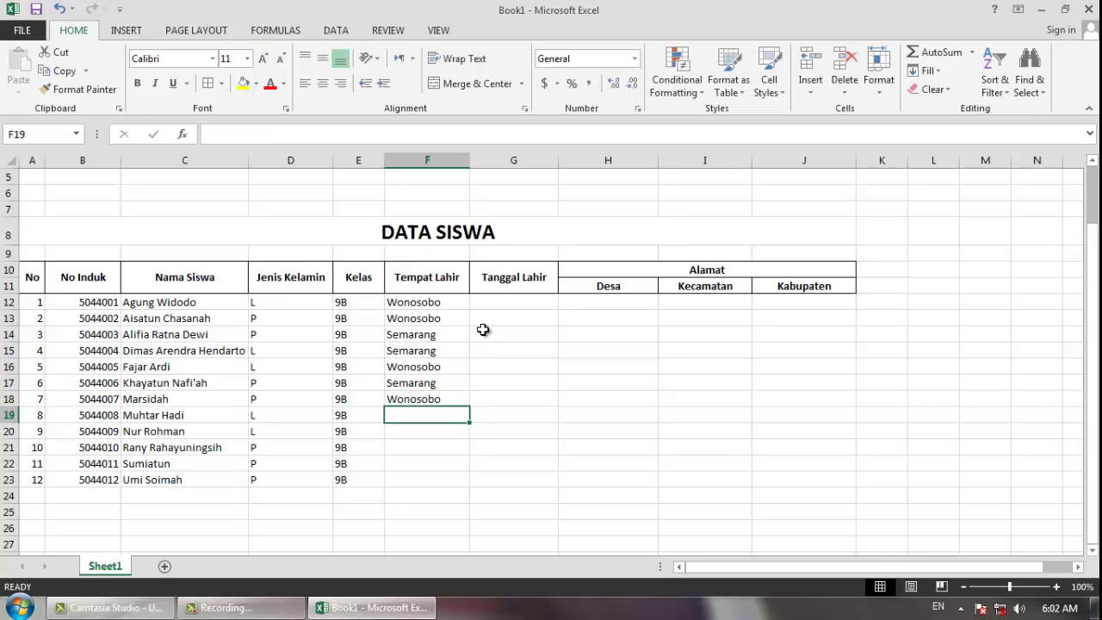
type("Purworejo")
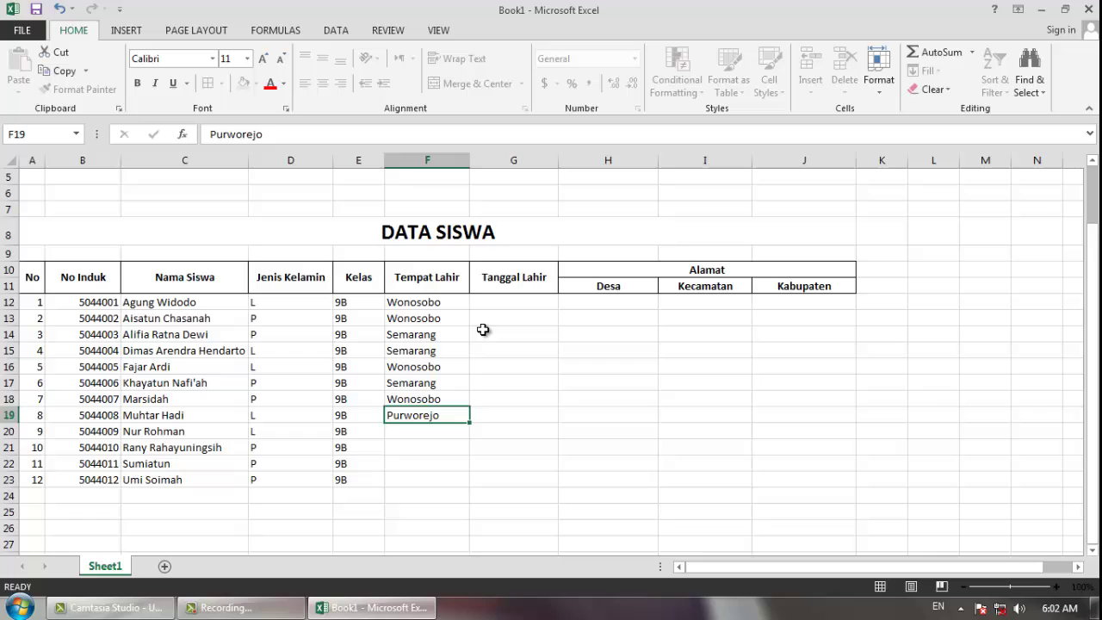
key("Return")
type("PUrworejo")
key("Return")
type("Wonosobo")
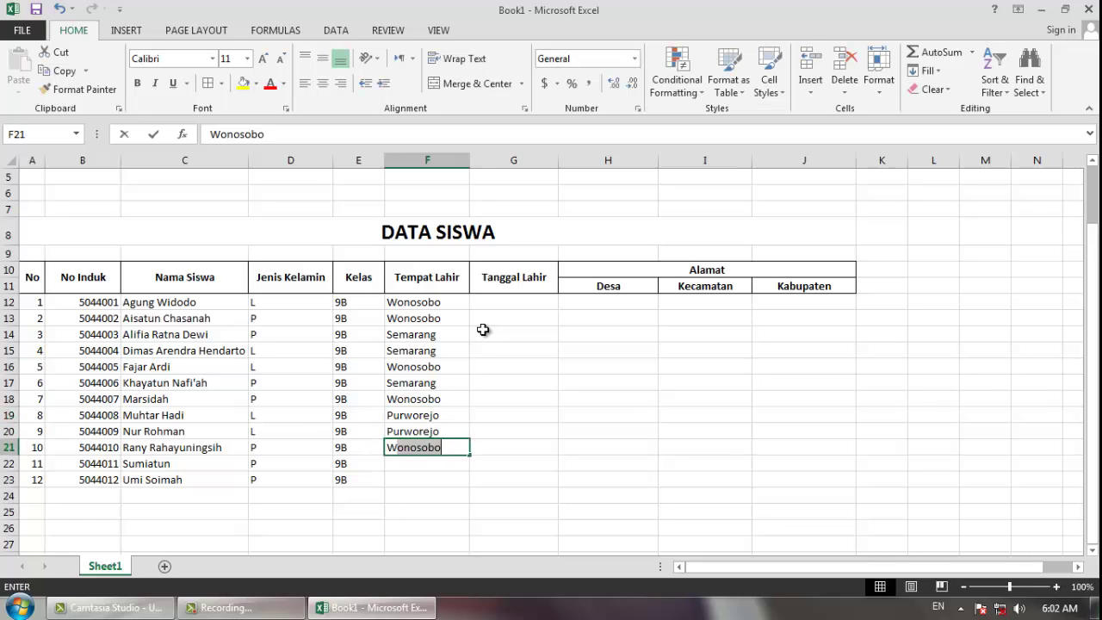
key("Return")
type("Purworejo")
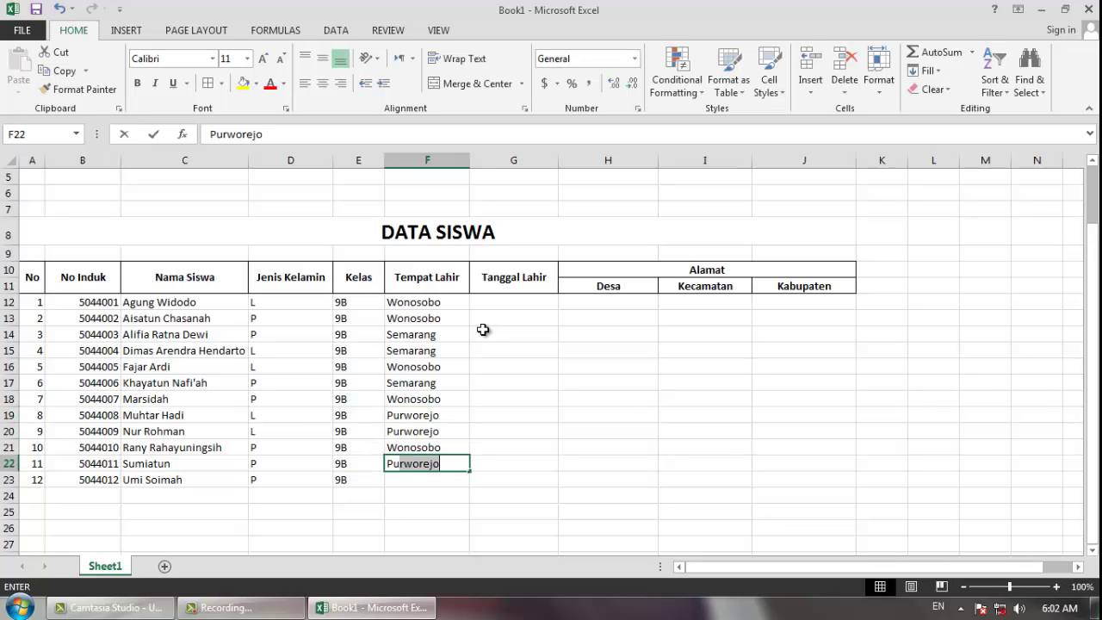
key("Return")
type("RSe")
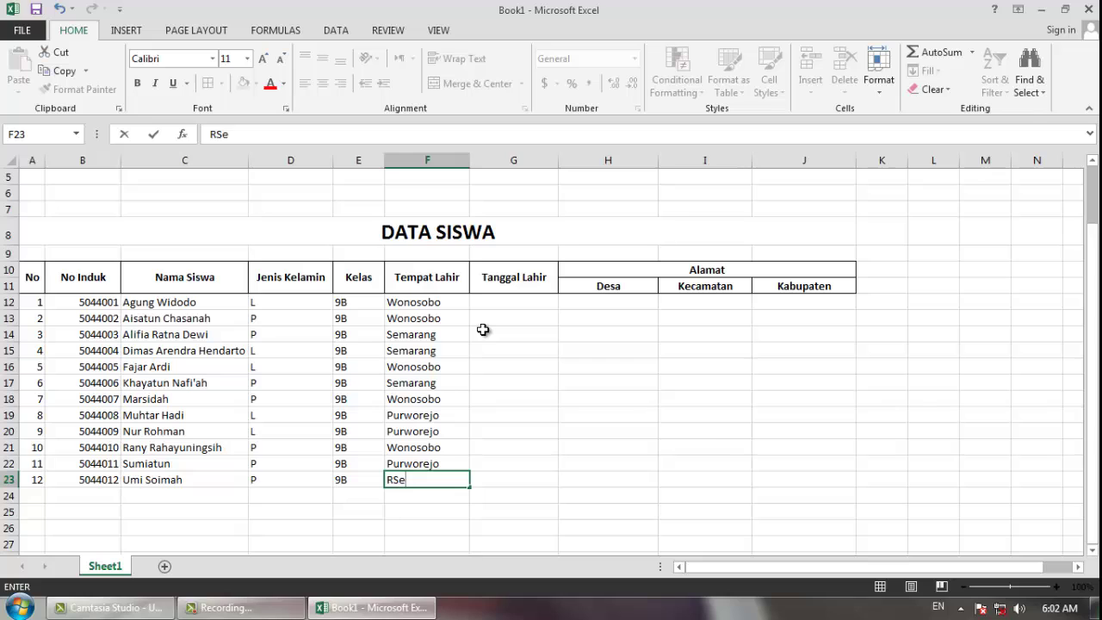
key("BackSpace")
key("BackSpace")
key("BackSpace")
type("Sem")
key("ctrl+Return")
key("Right")
key("Up")
key("Up")
key("Up")
key("Up")
key("Up")
key("Up")
key("Up")
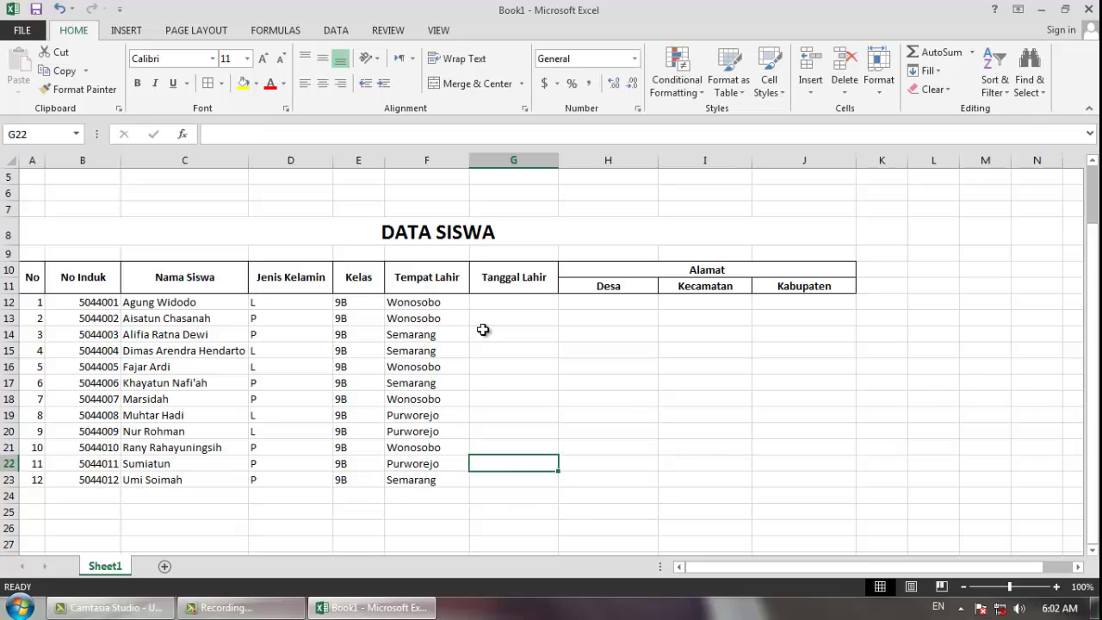
- Enter birth dates 5/10, 8/9, 5/31, 4/8, 2/8, 11/8 and 11/3/2003 in G12:G18
key("Up")
key("Up")
key("Up")
key("Up")
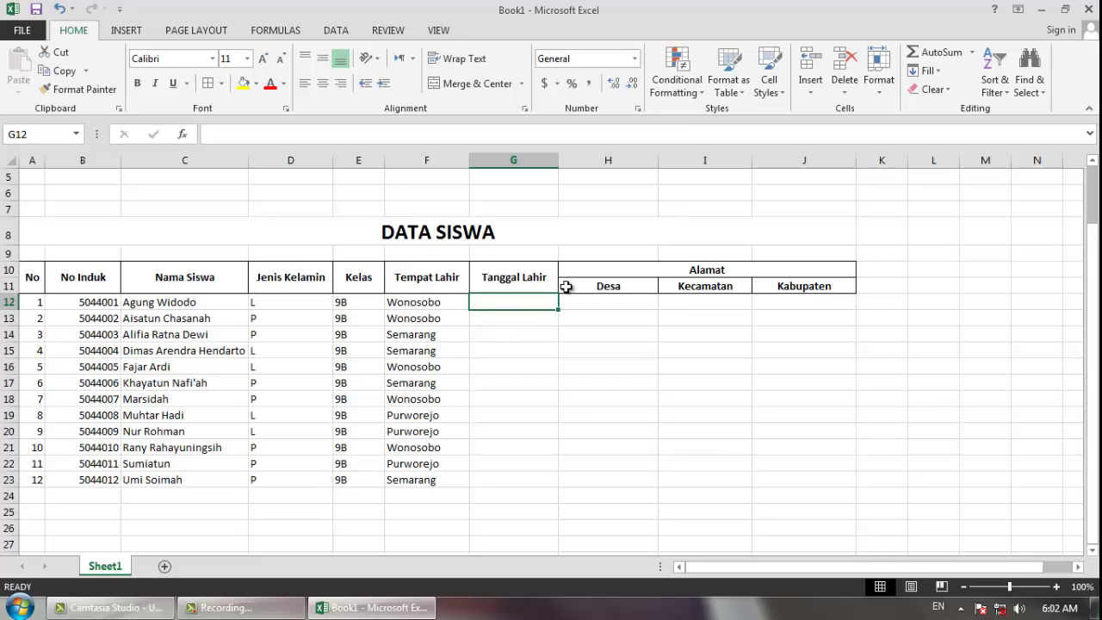
type("5")
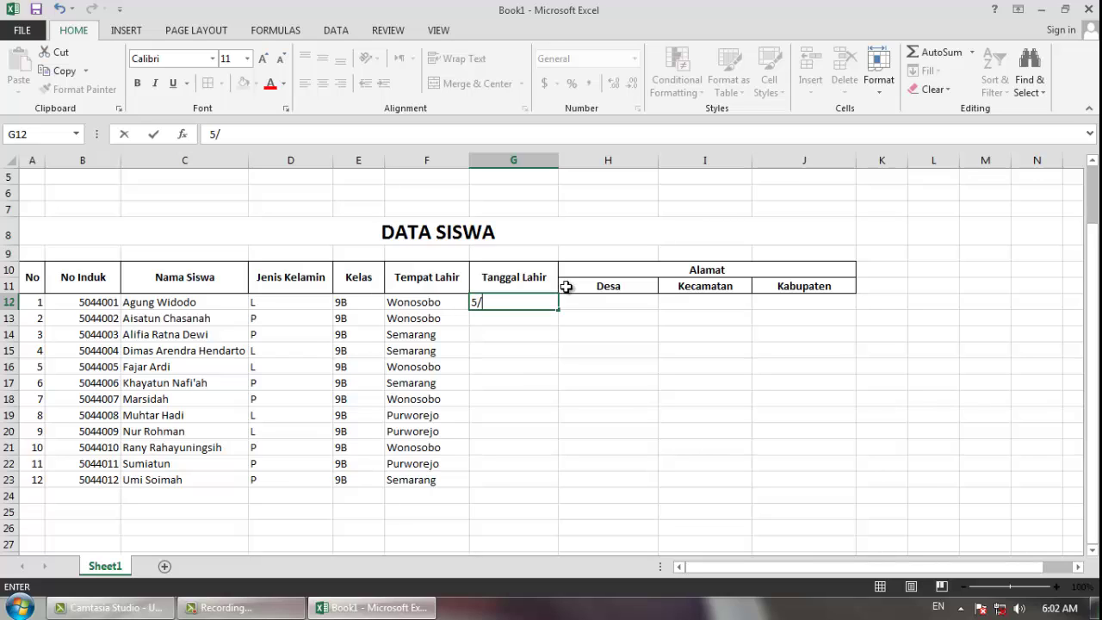
type("/10/2003")
key("Return")
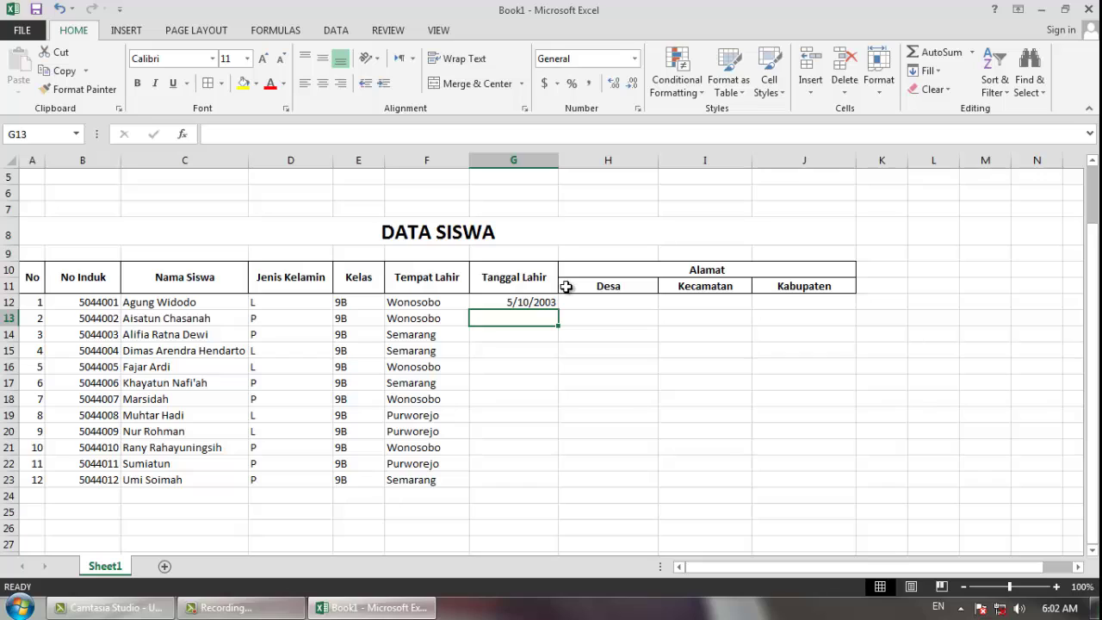
type("8/")
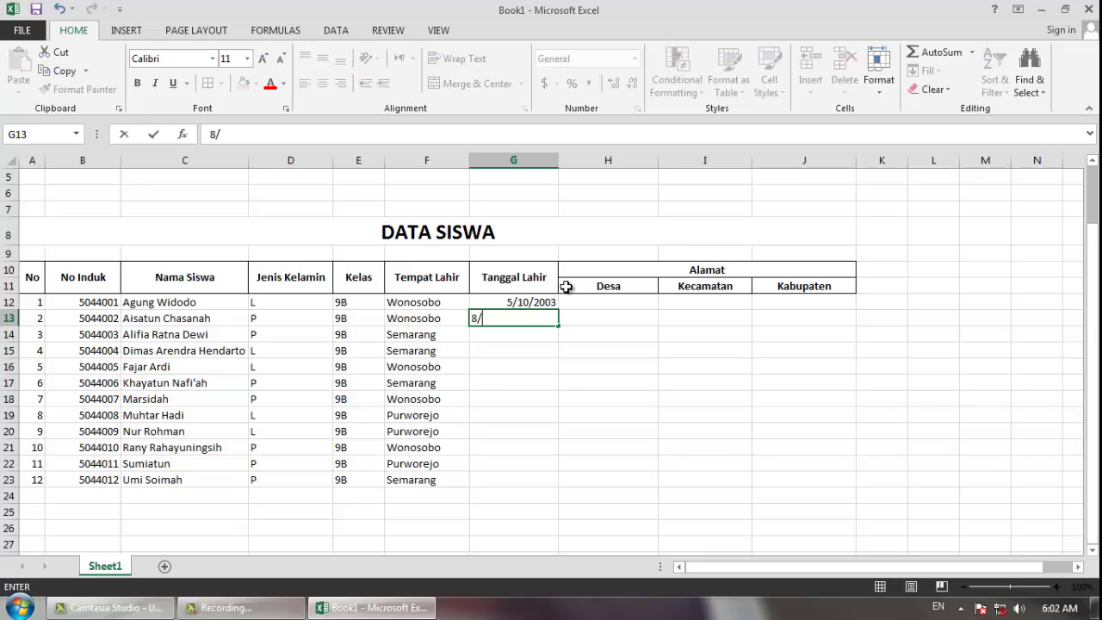
type("9/2003")
key("Return")
type("5/31/")
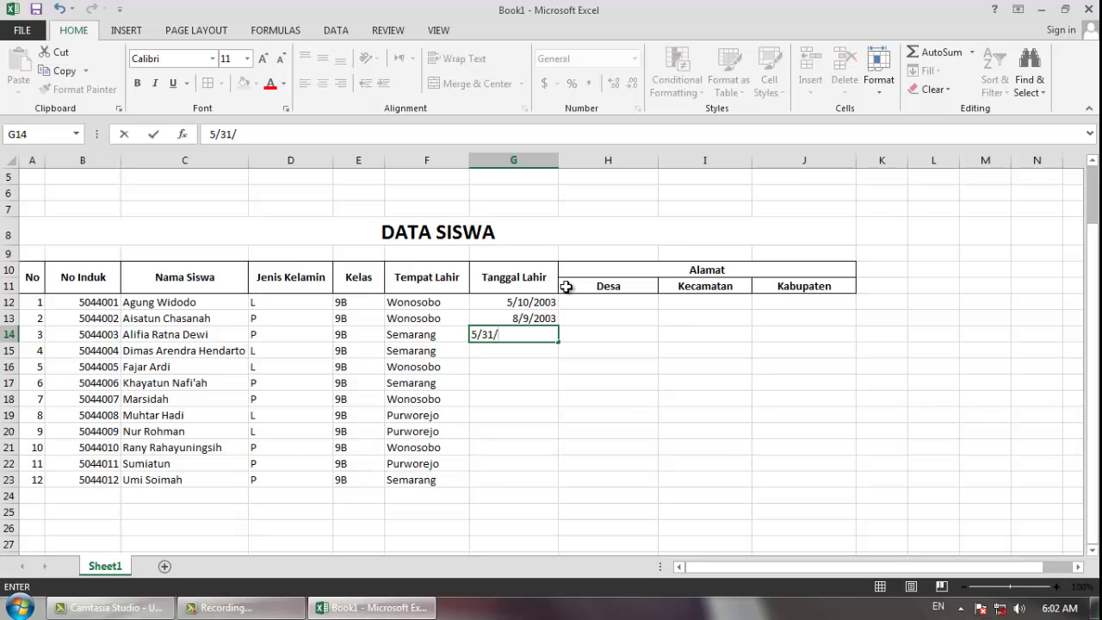
type("2003")
key("Return")
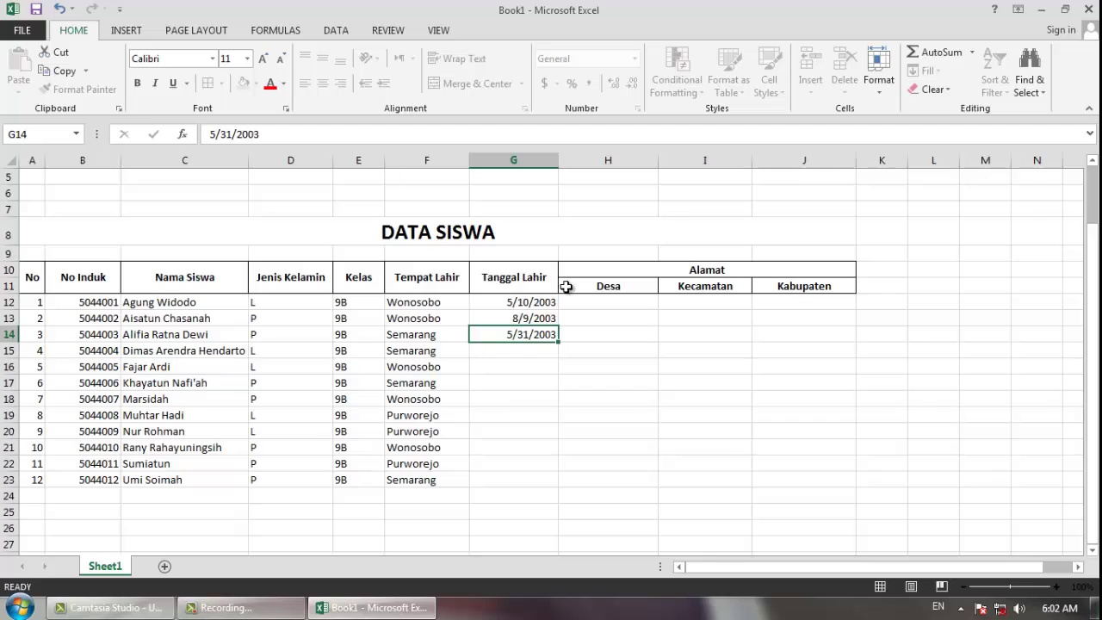
type("4")
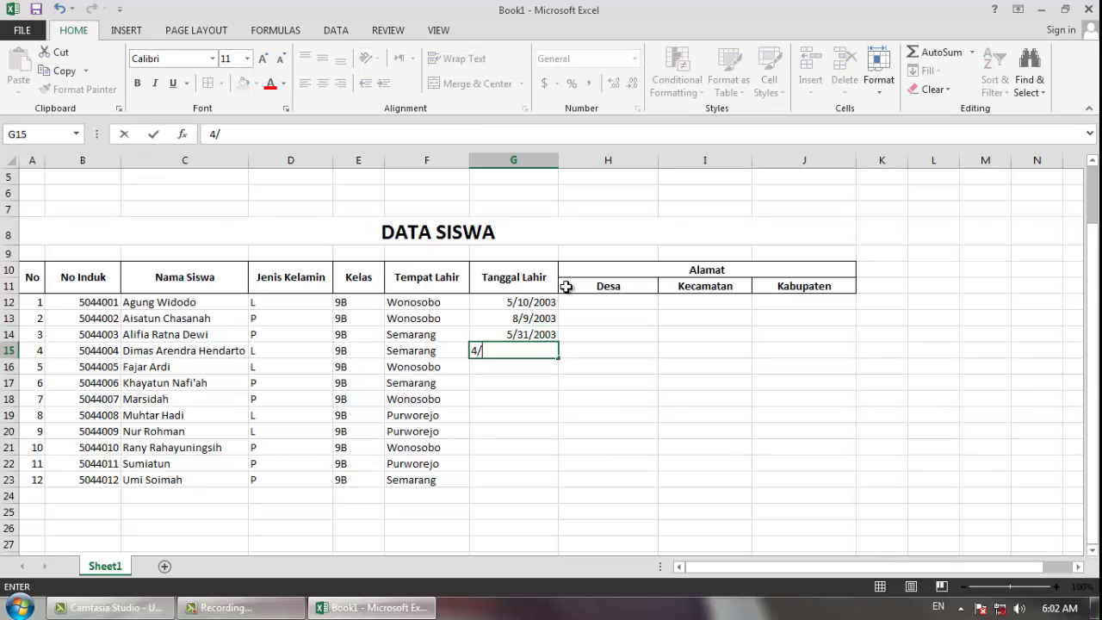
type("/8/2003")
key("Return")
type("2/8/")
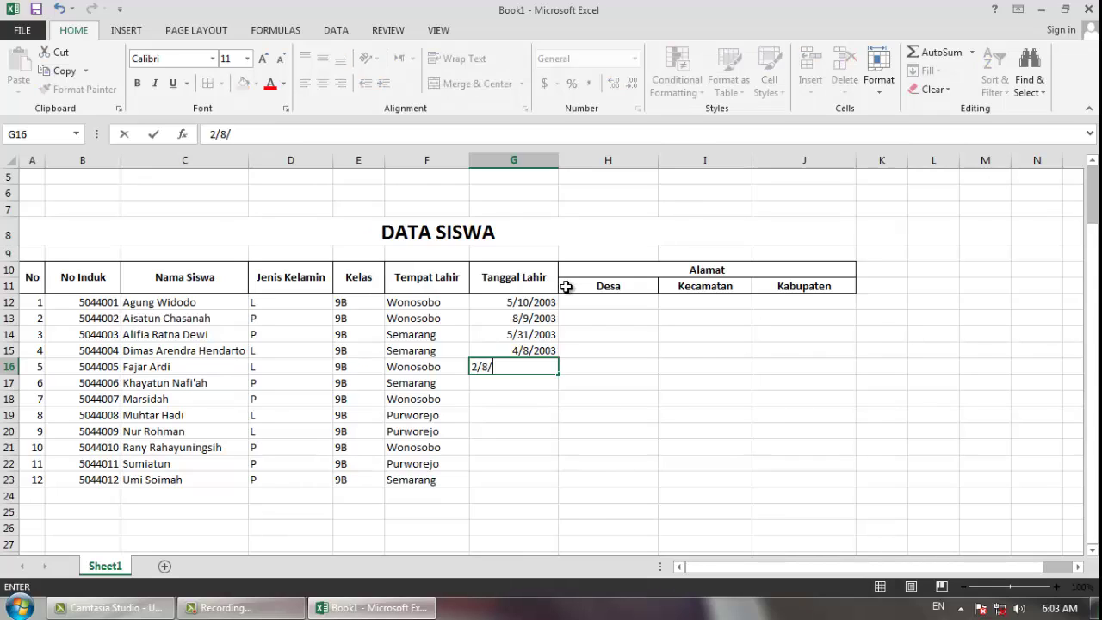
type("2003")
key("Return")
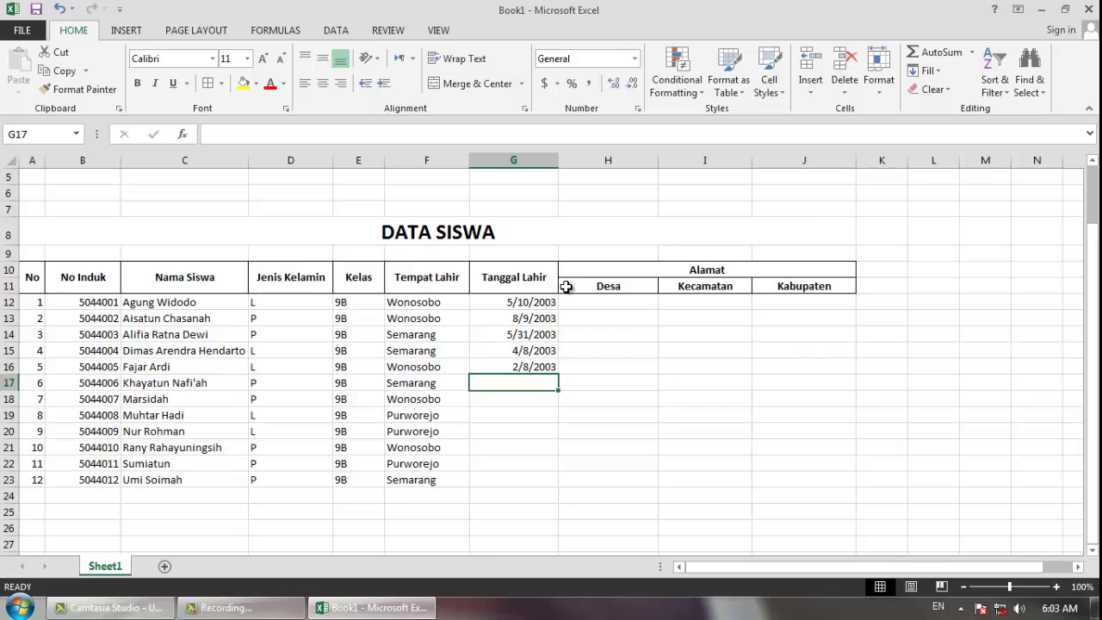
type("1")
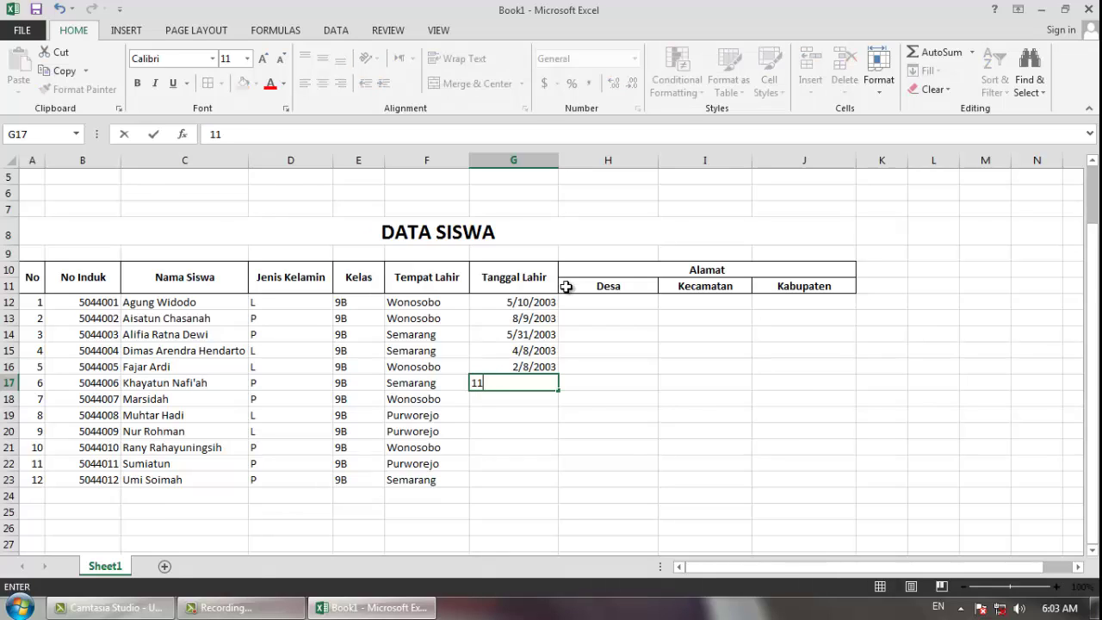
type("4/8/2003")
key("Return")
type("11/3")
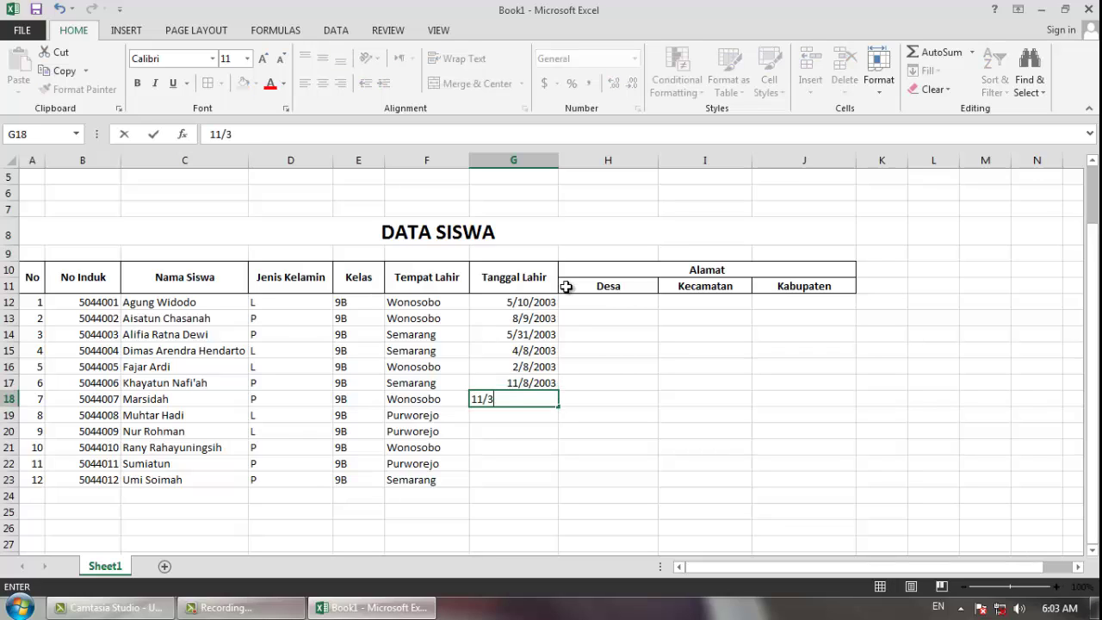
type("/2003")
key("Return")
- Enter birth dates 5/29, 8/4, 1/14, 6/6 and 10/18/2003 in G19:G23
key("alt")
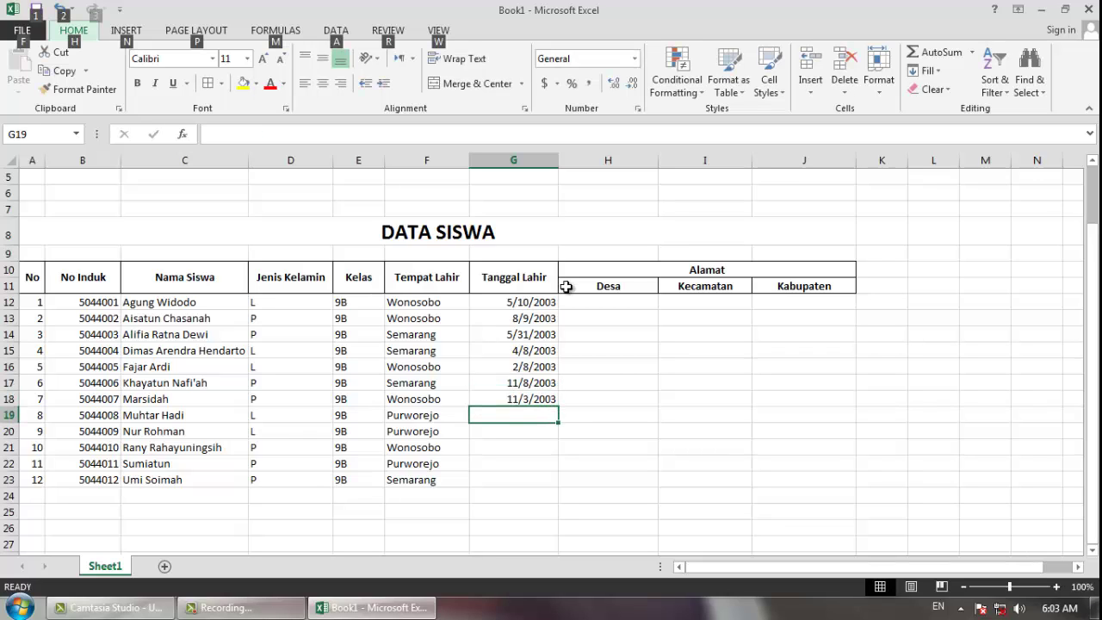
key("alt")
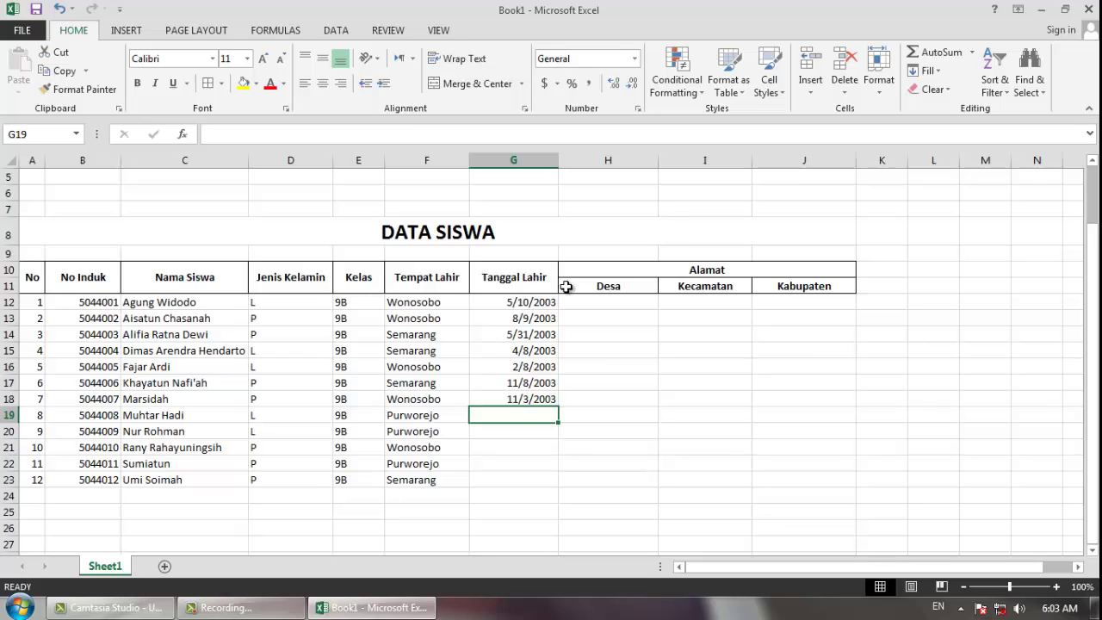
type("5/2")
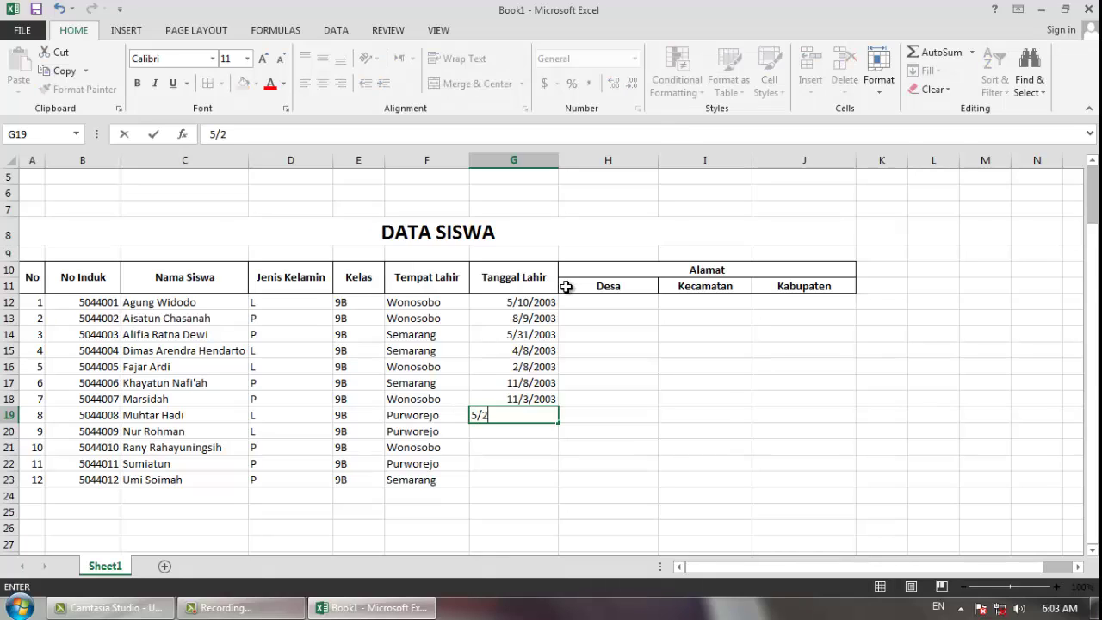
type("9/2003")
key("Return")
type("8/")
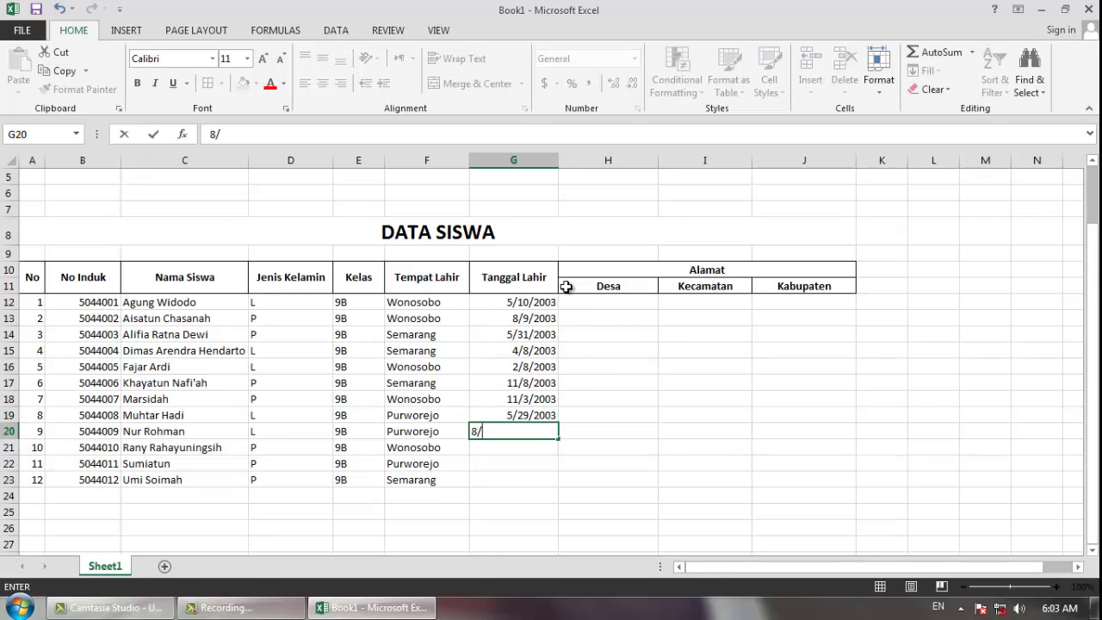
type("4/2003")
key("Return")
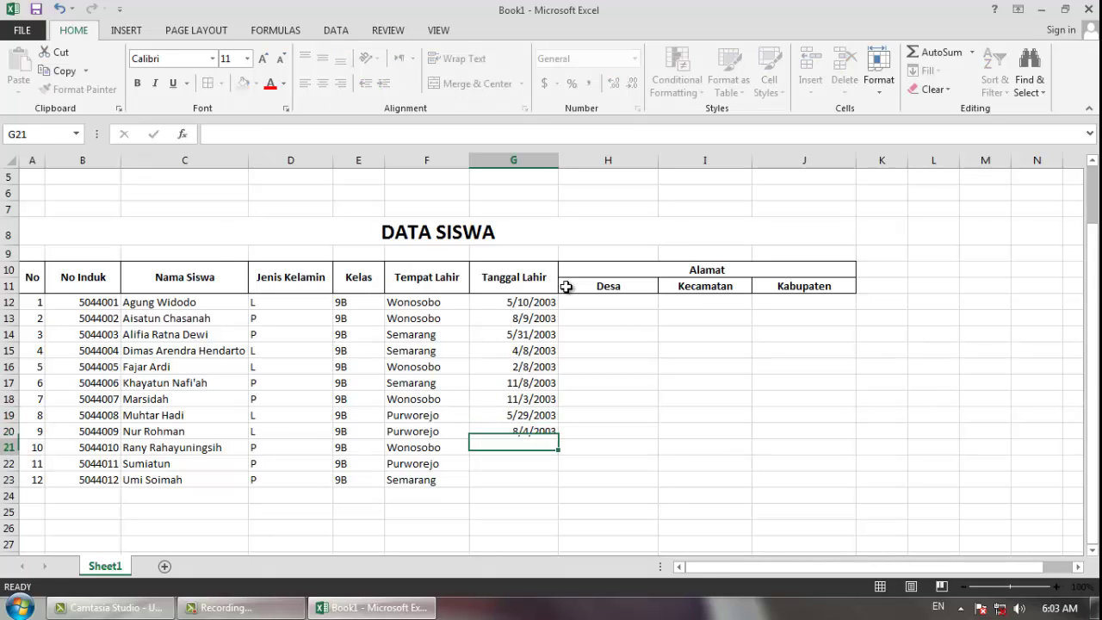
type("1/14/2003")
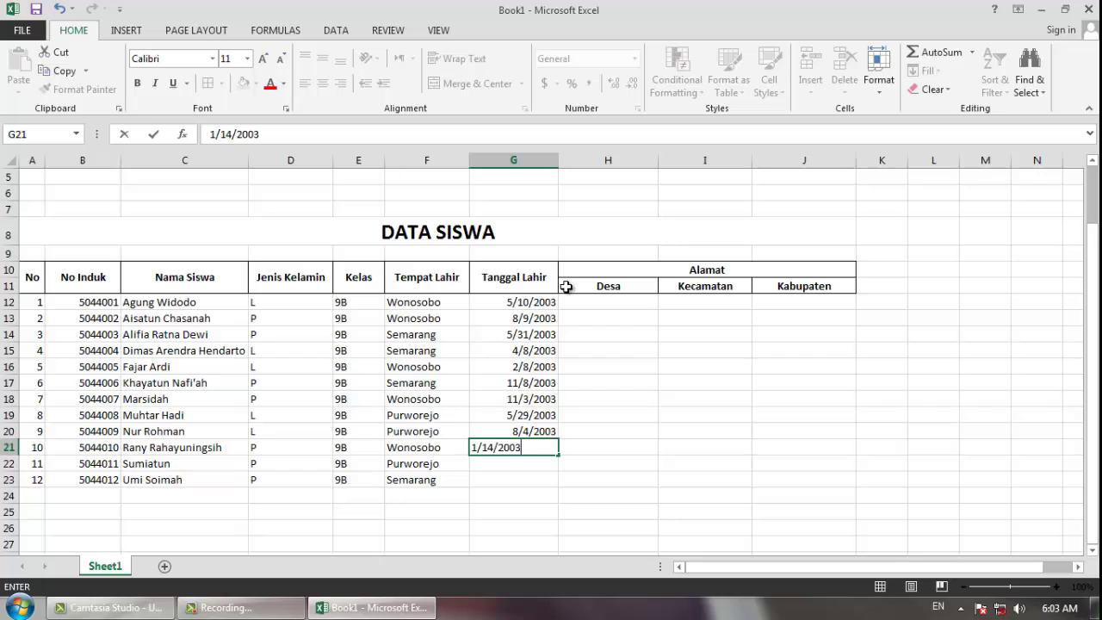
key("Return")
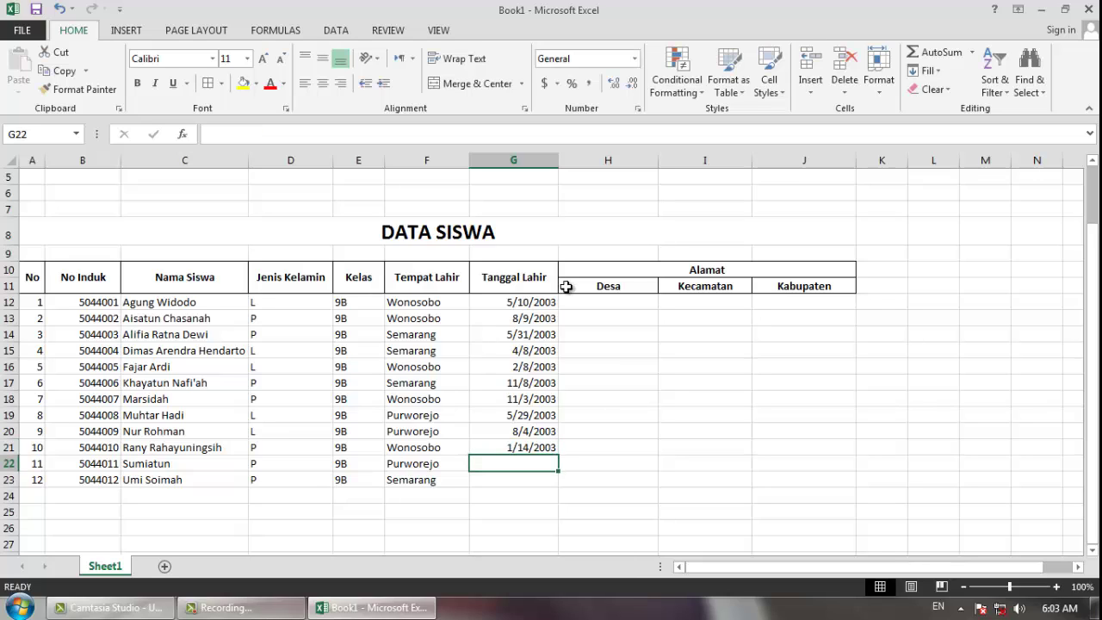
type("6/6/")
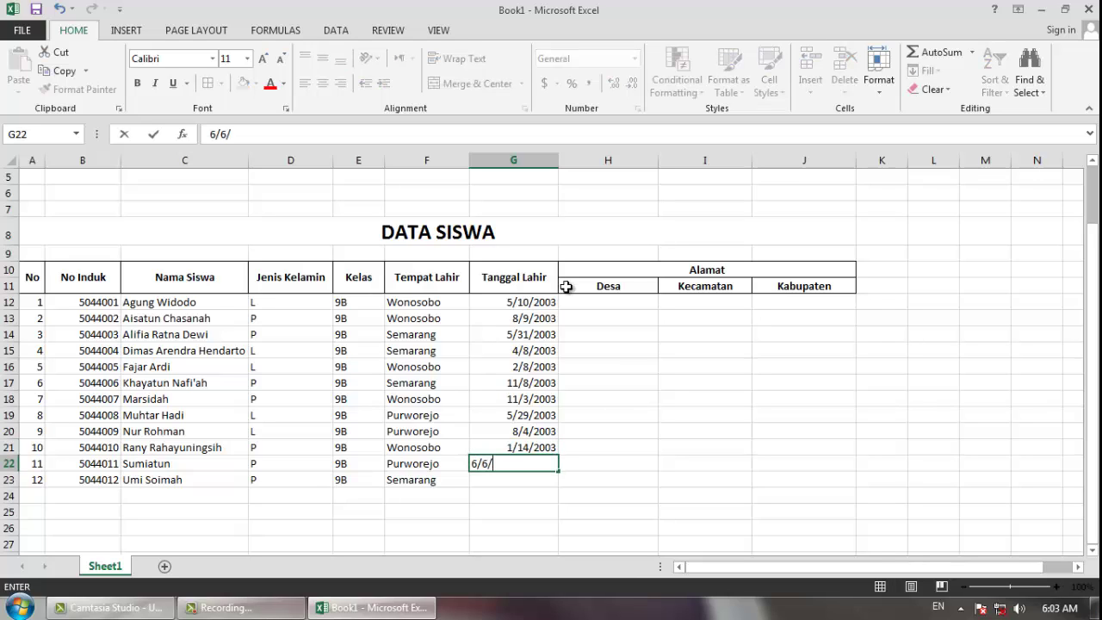
type("2003")
key("Return")
type("10")
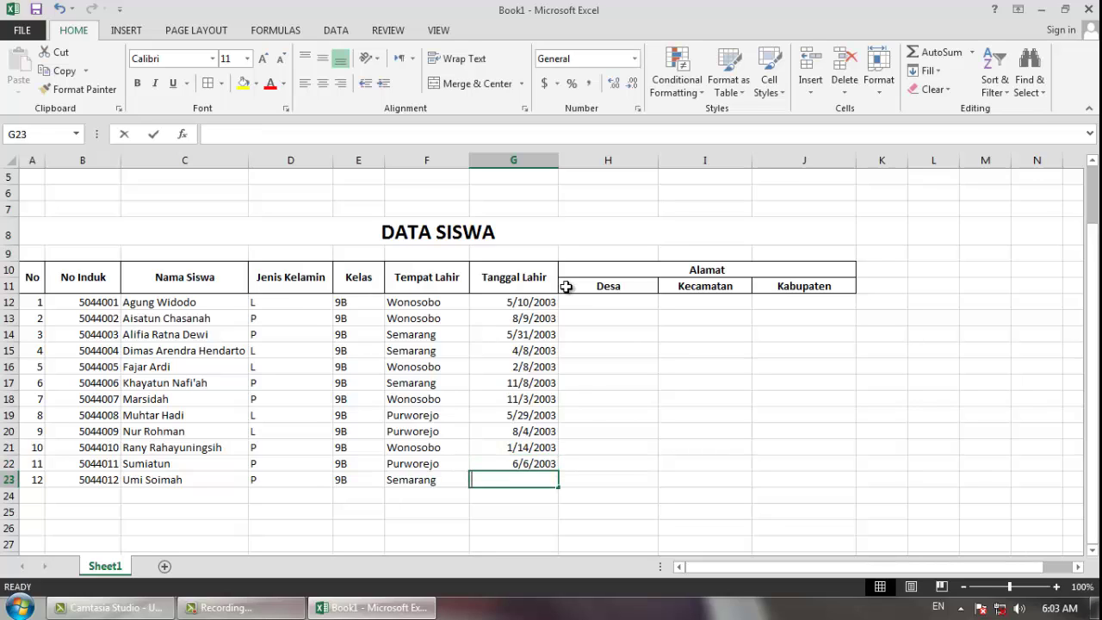
type("/18/20")
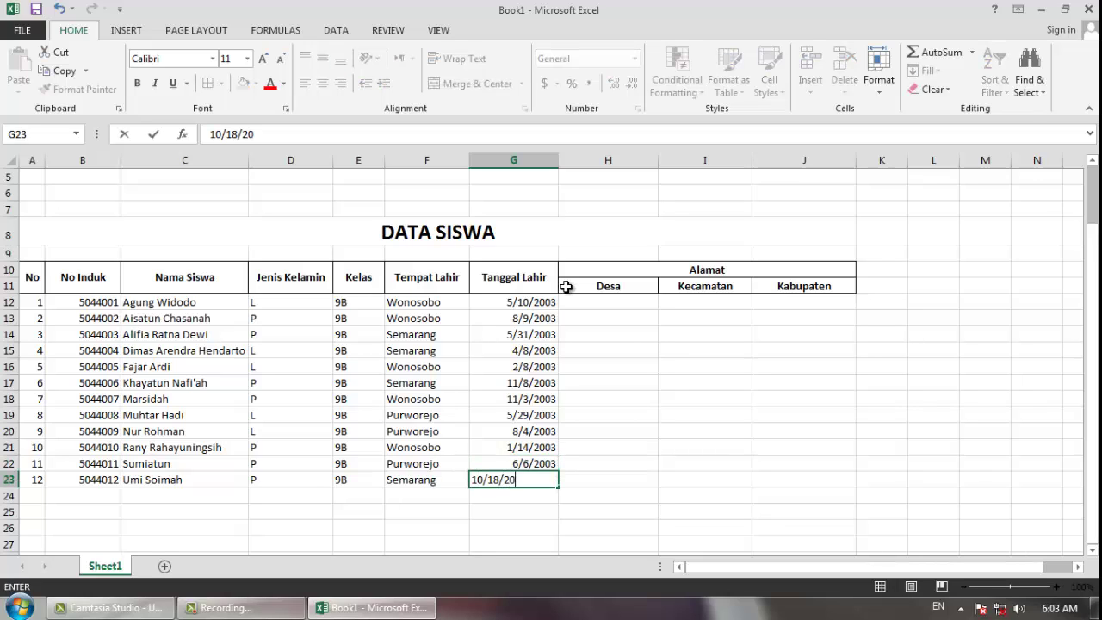
type("03")
key("Return")
key("Up")
key("Right")
key("Up")
key("Up")
key("Up")
key("Up")
key("Up")
key("Up")
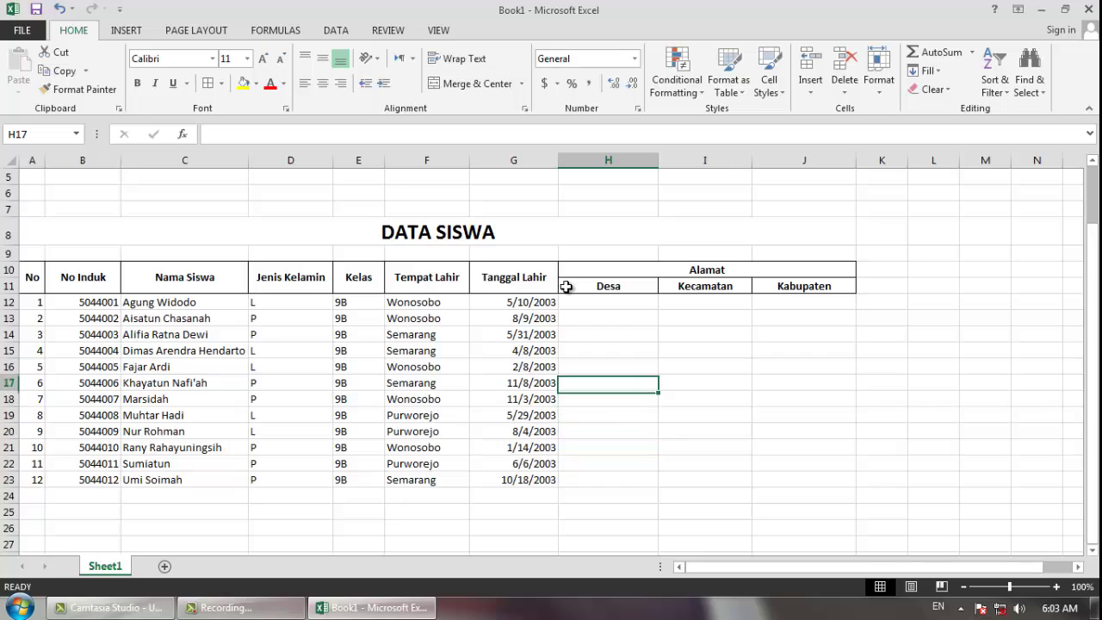
- Enter Kejajar or Serang Sari as the Desa village for the first six students
key("Up")
key("Up")
key("Up")
key("Up")
key("Up")
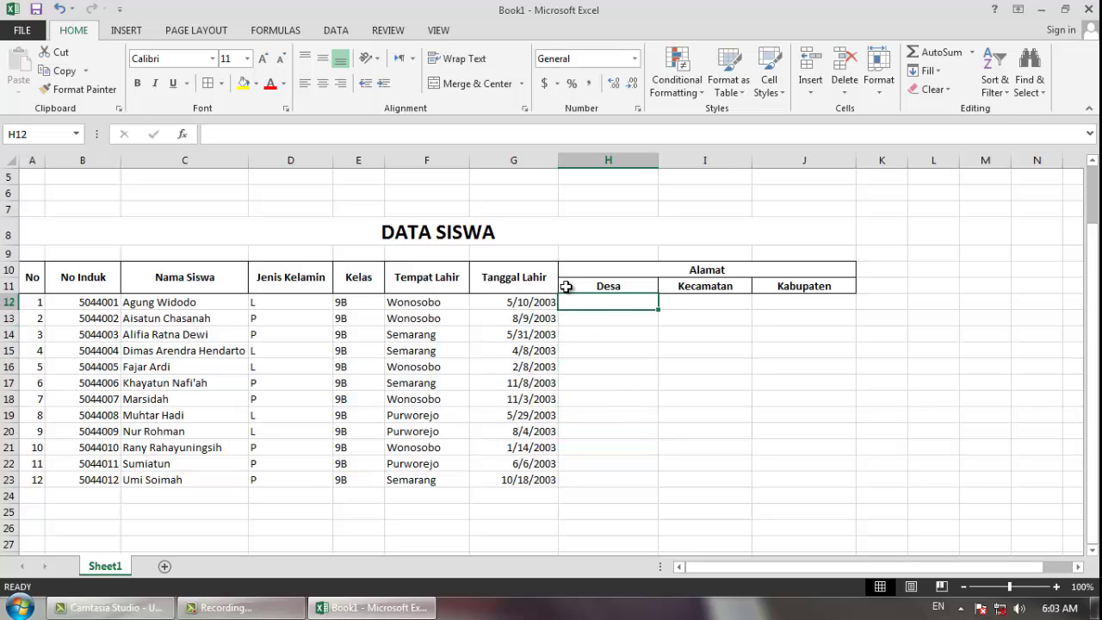
type("Kejajar")
key("Return")
type("Serang ")
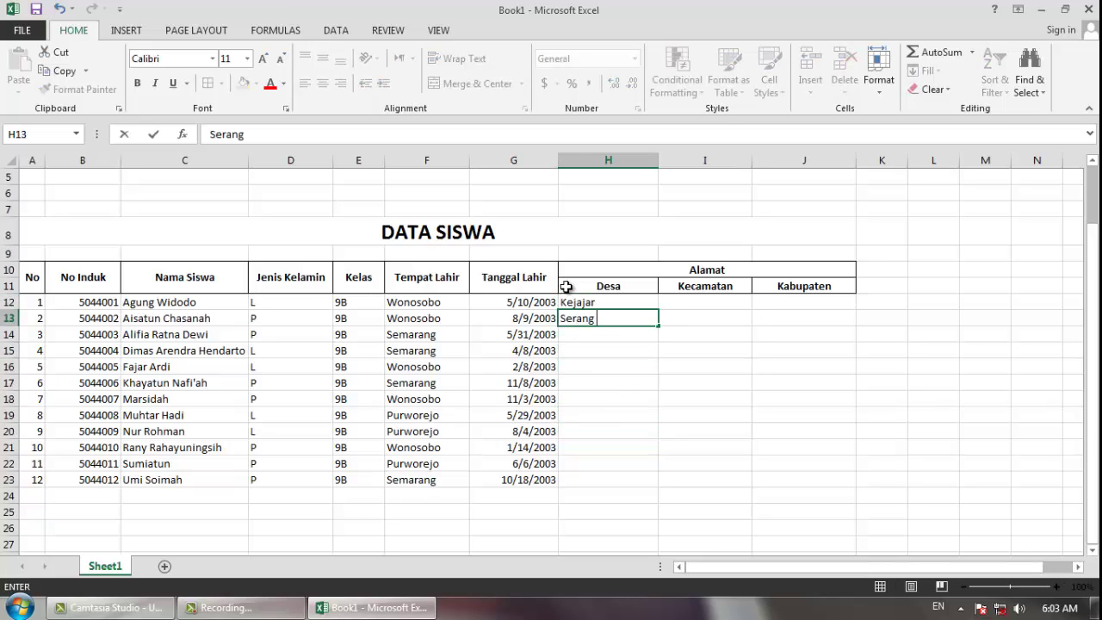
type("Sari")
key("Return")
type("Kejajar")
key("Return")
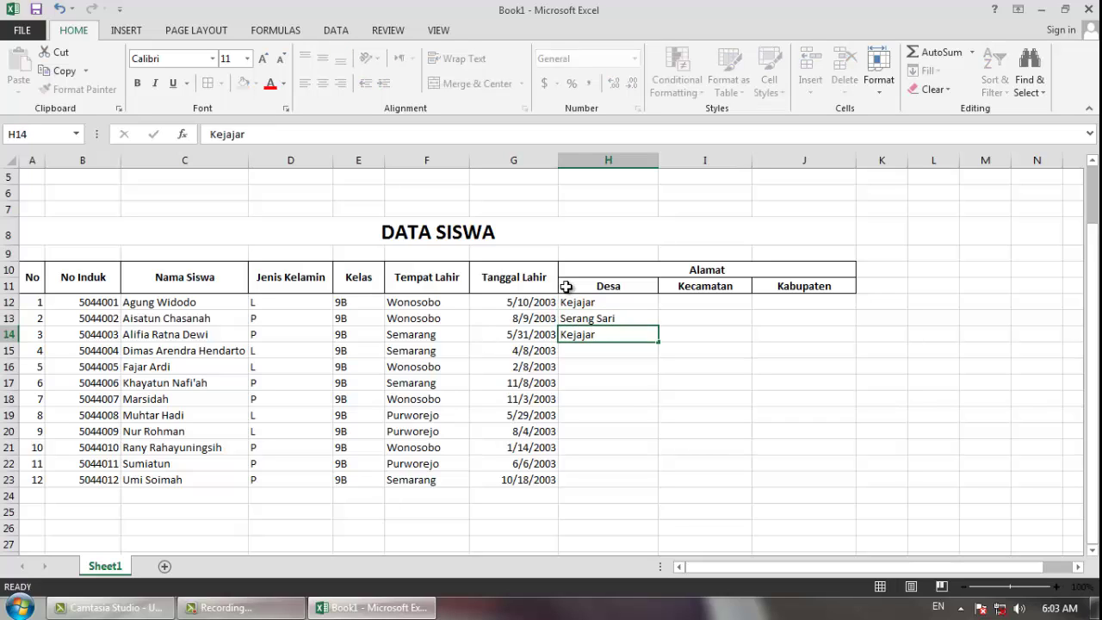
key("Return")
type("Kejajar")
key("Return")
type("S")
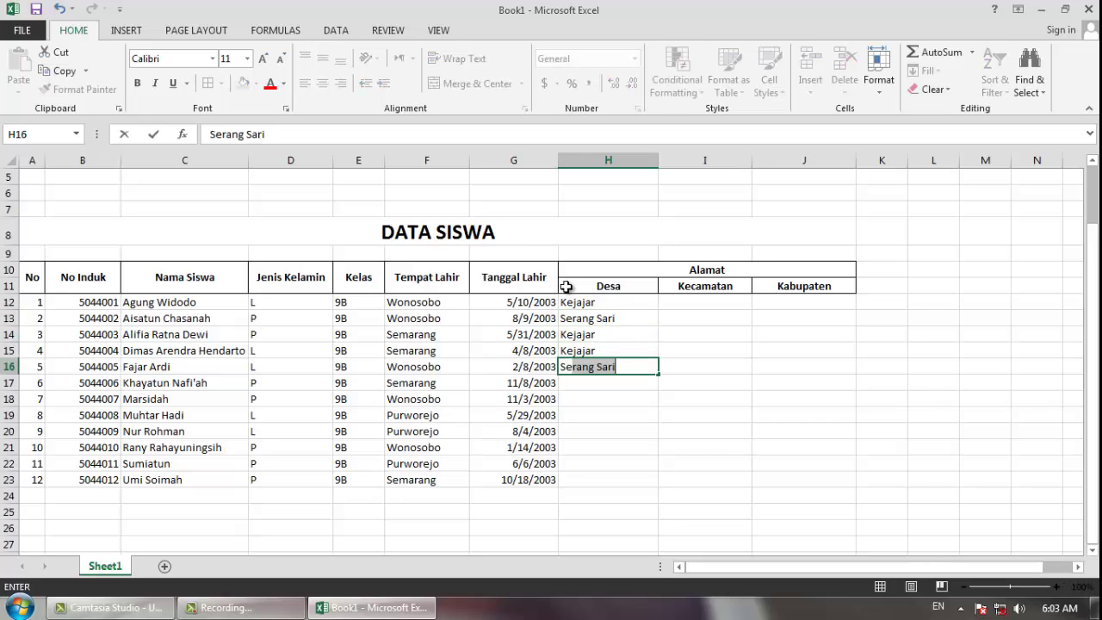
type("erang")
key("Return")
type("Serang Sari")
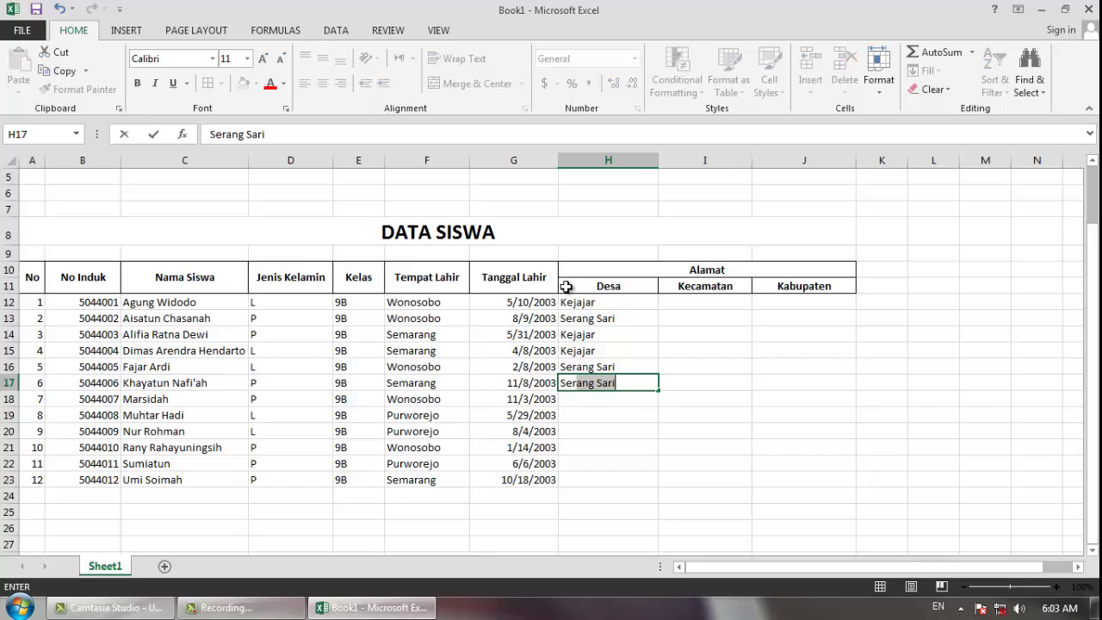
key("Return")
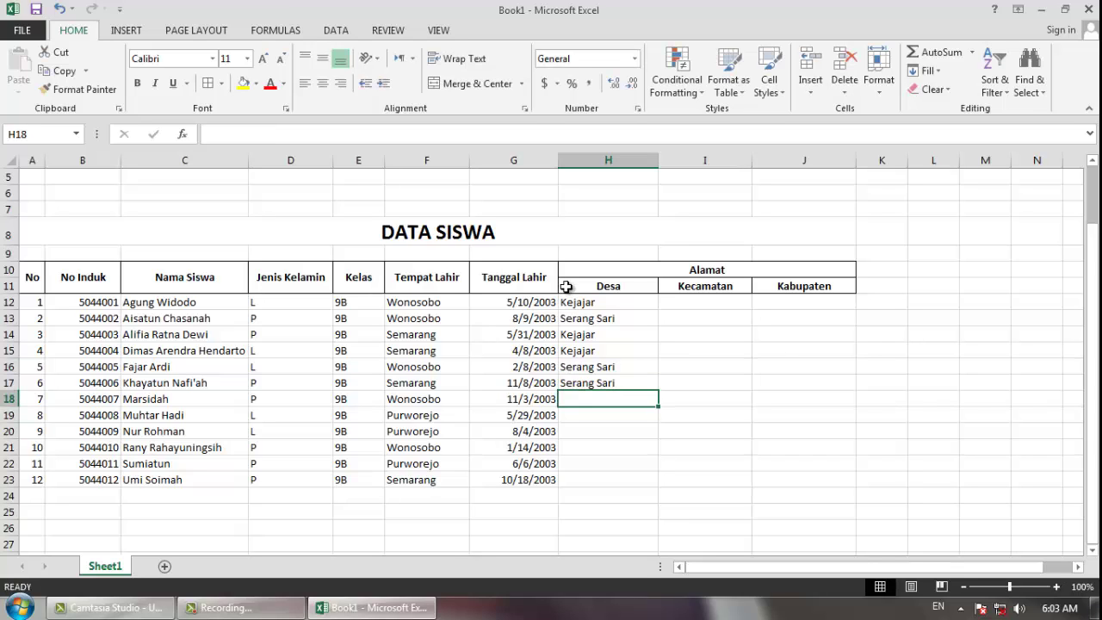
- Fill Desa cells H18–H23 with Kejajar or Serang Sari using AutoComplete
type("Kejajar")
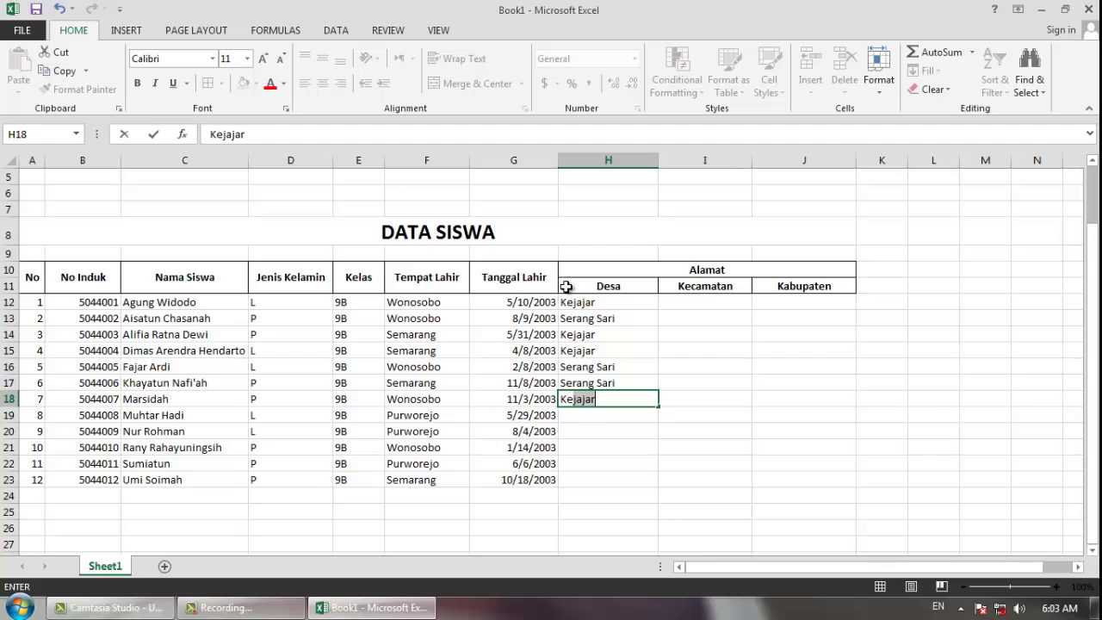
key("Return")
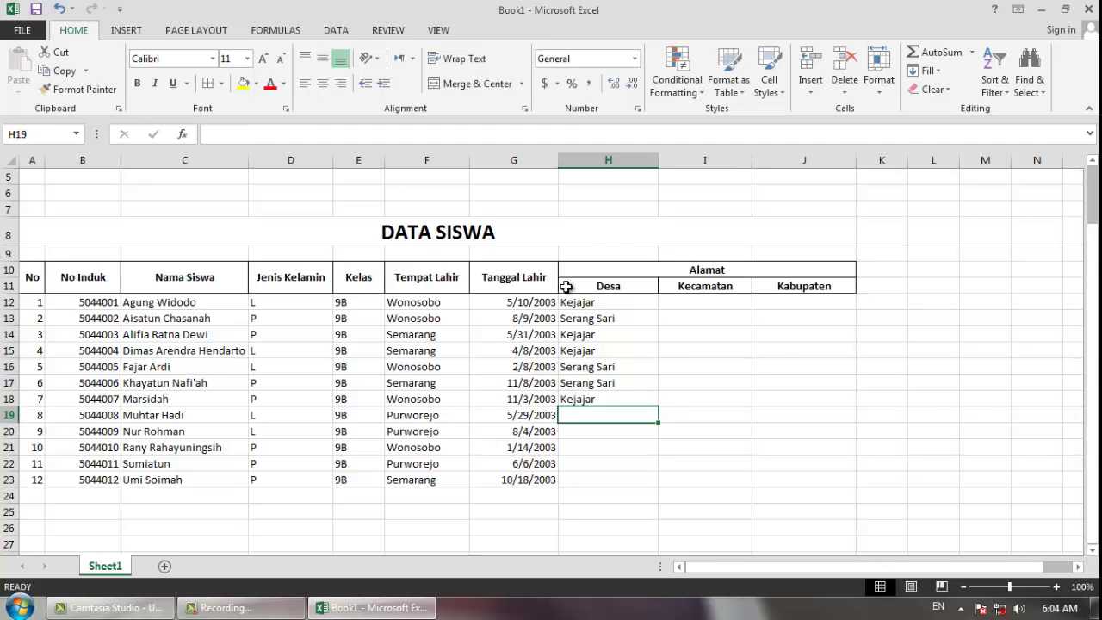
type("Serang Sari")
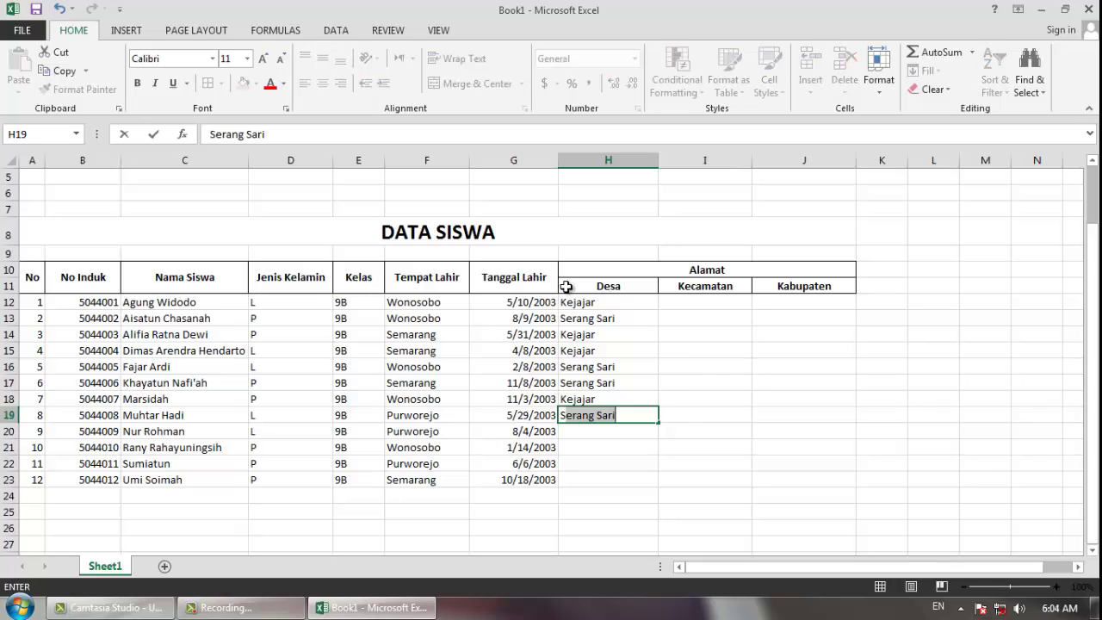
key("Return")
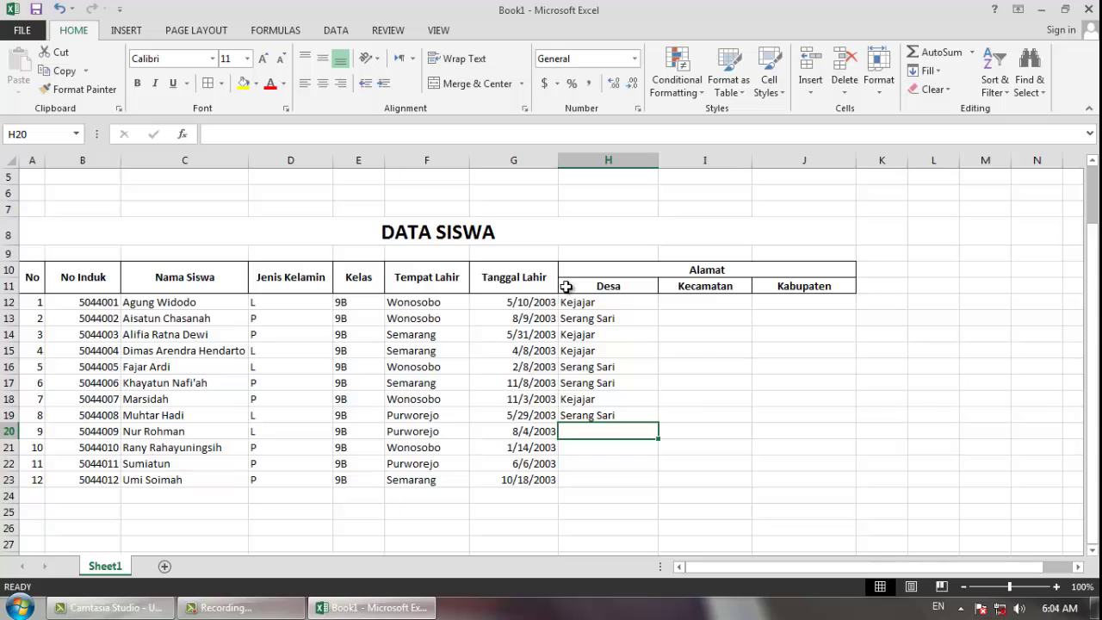
type("Kejajar")
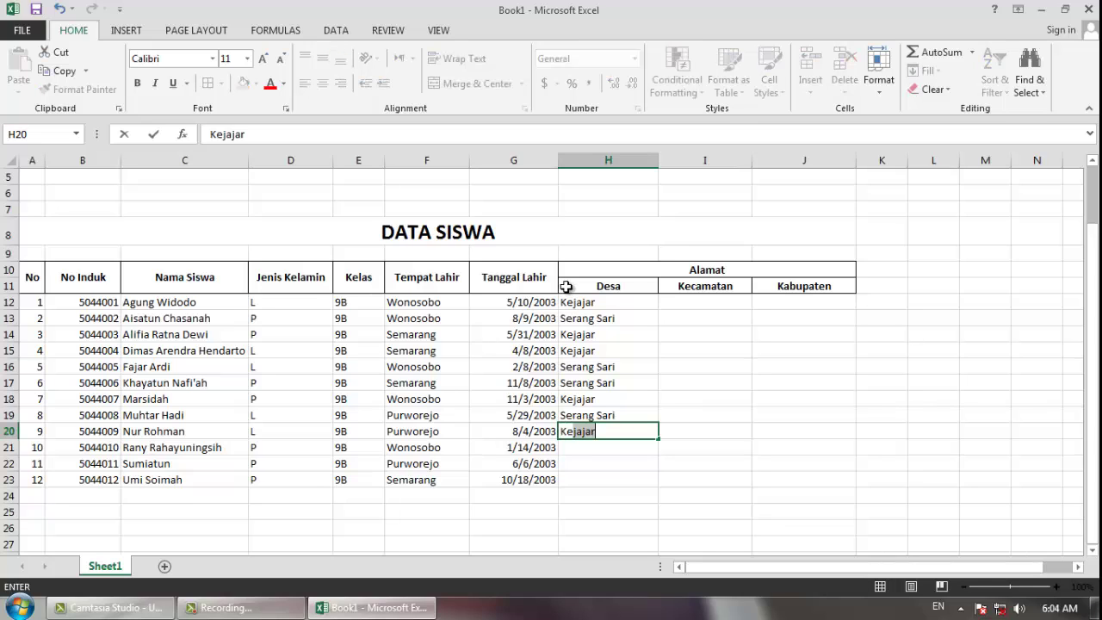
key("Return")
type("Kejajar")
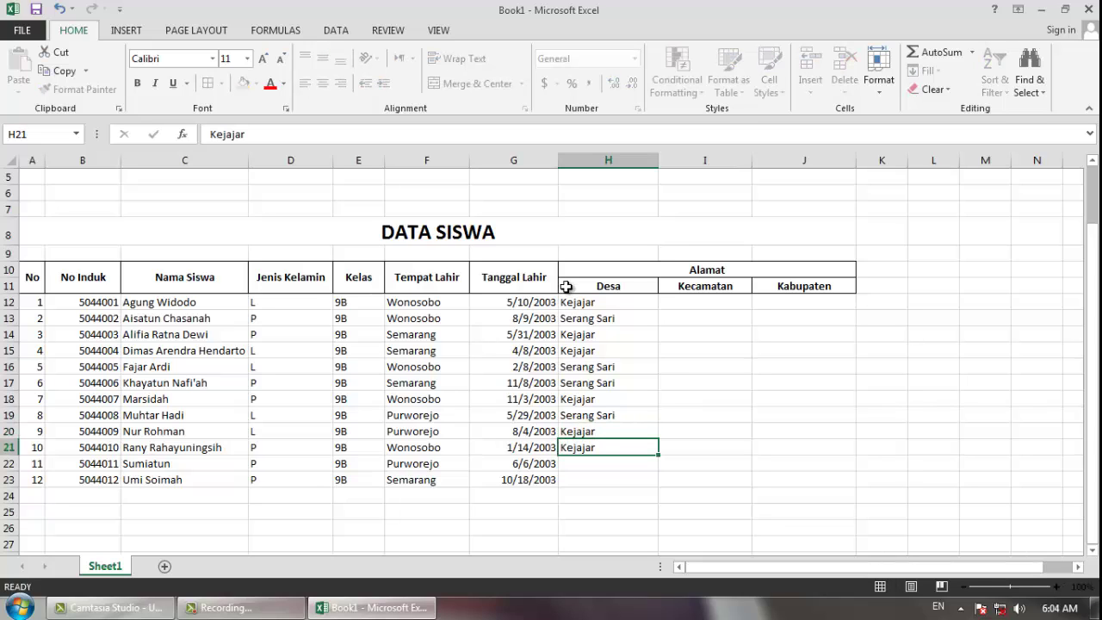
key("Return")
type("S")
key("Return")
type("Sari")
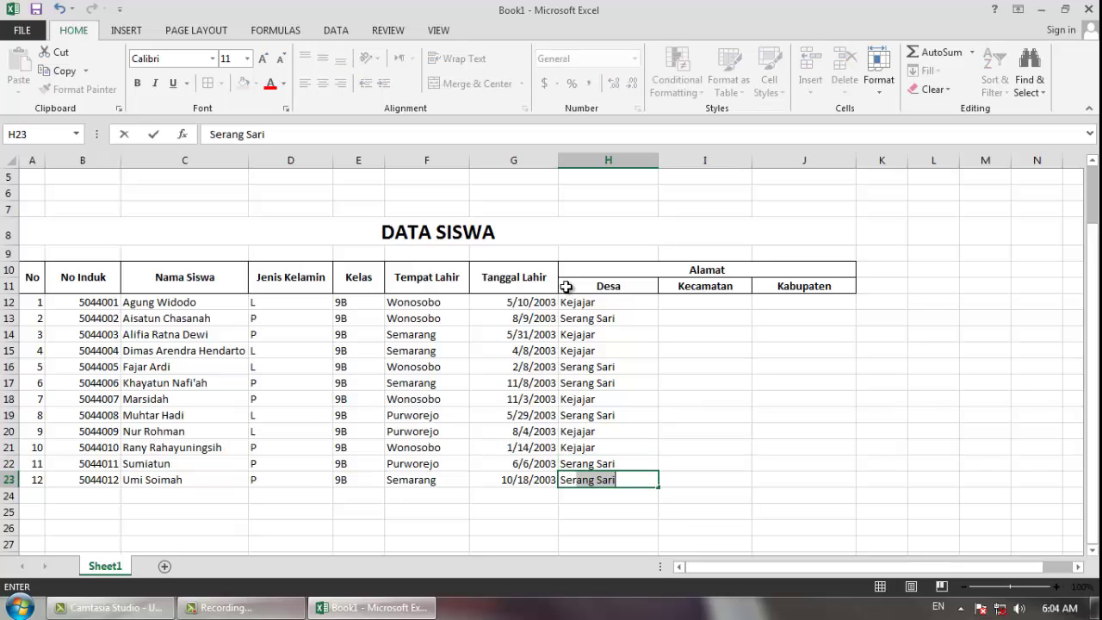
key("Return")
key("Right")
key("Up")
key("Up")
key("Up")
key("Up")
key("Up")
key("Up")
key("Up")
key("Up")
key("Up")
key("Up")
key("Up")
key("Up")
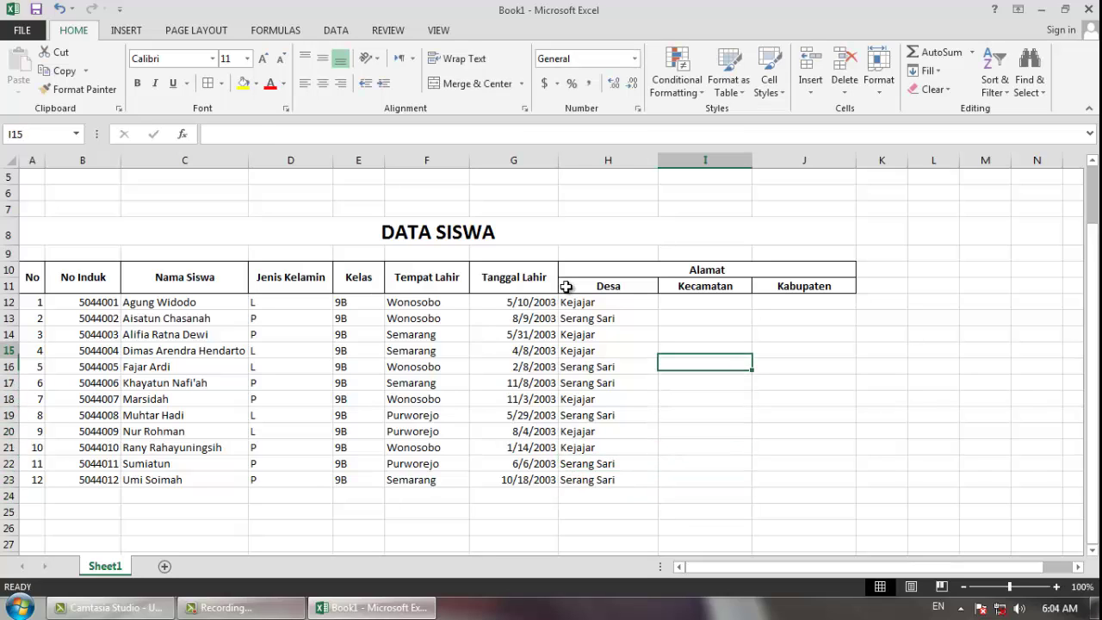
- Enter Kejajar as Kecamatan and Wonosobo as Kabupaten, filled down to row 23
type("Kejajar")
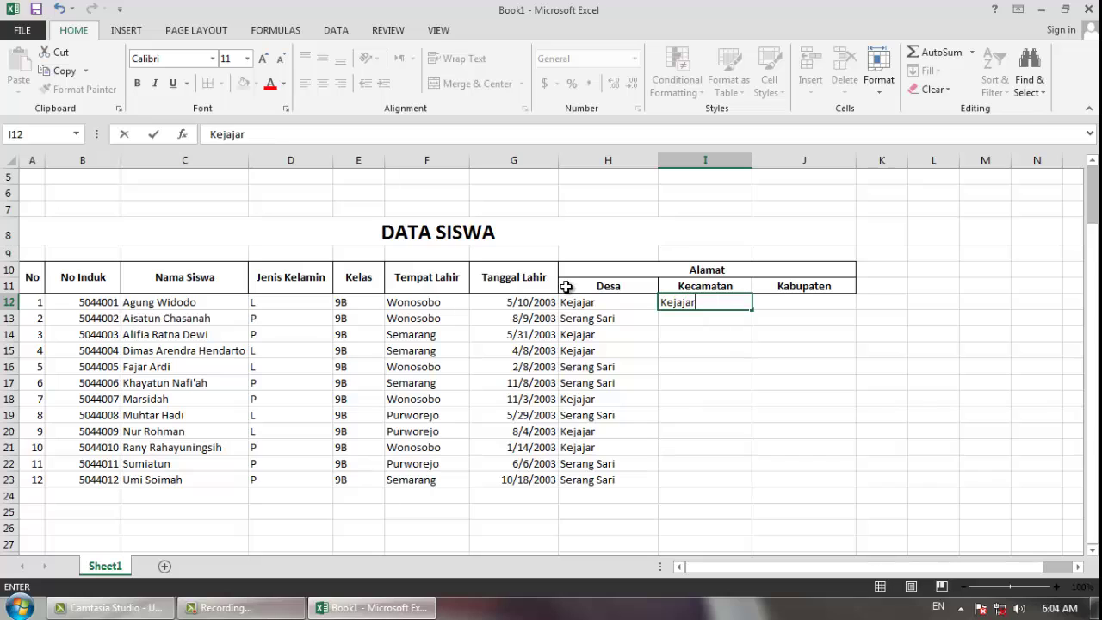
key("Right")
type("Wonoso")
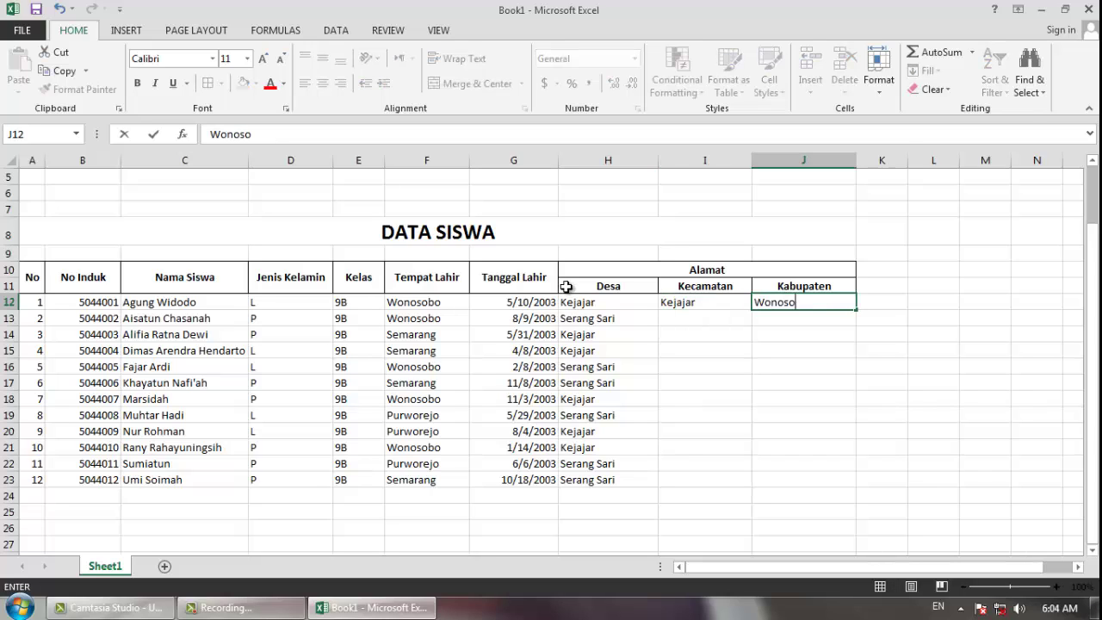
key("Return")
left_click_drag(720, 307, 867, 487)
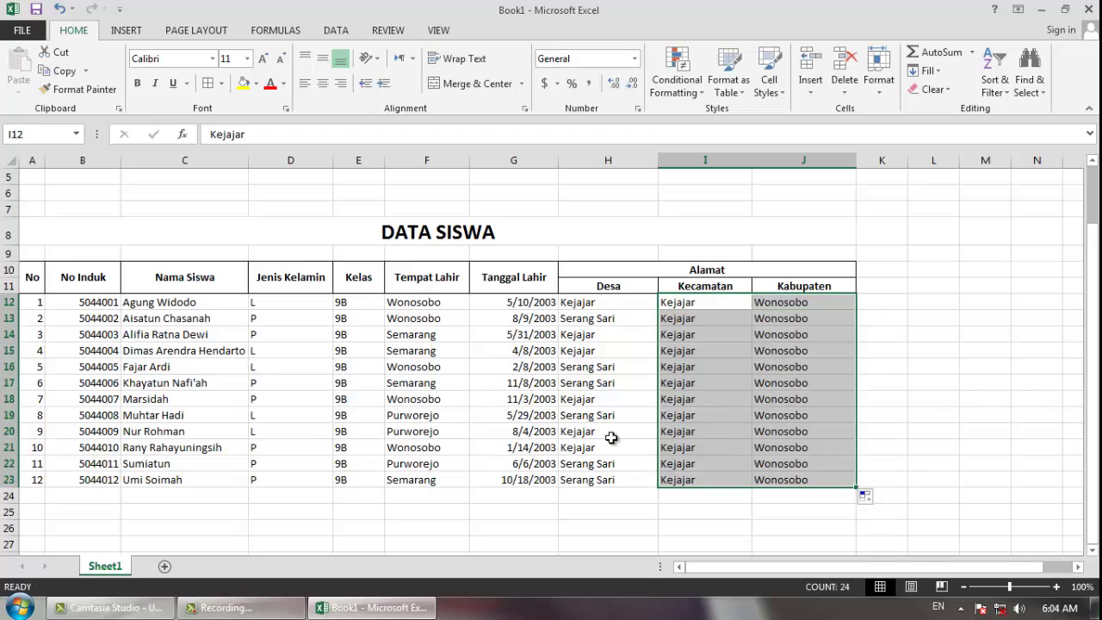
left_click(552, 379)
- Apply All Borders to the student data range A12:J23
scroll(542, 377, "up", 2)
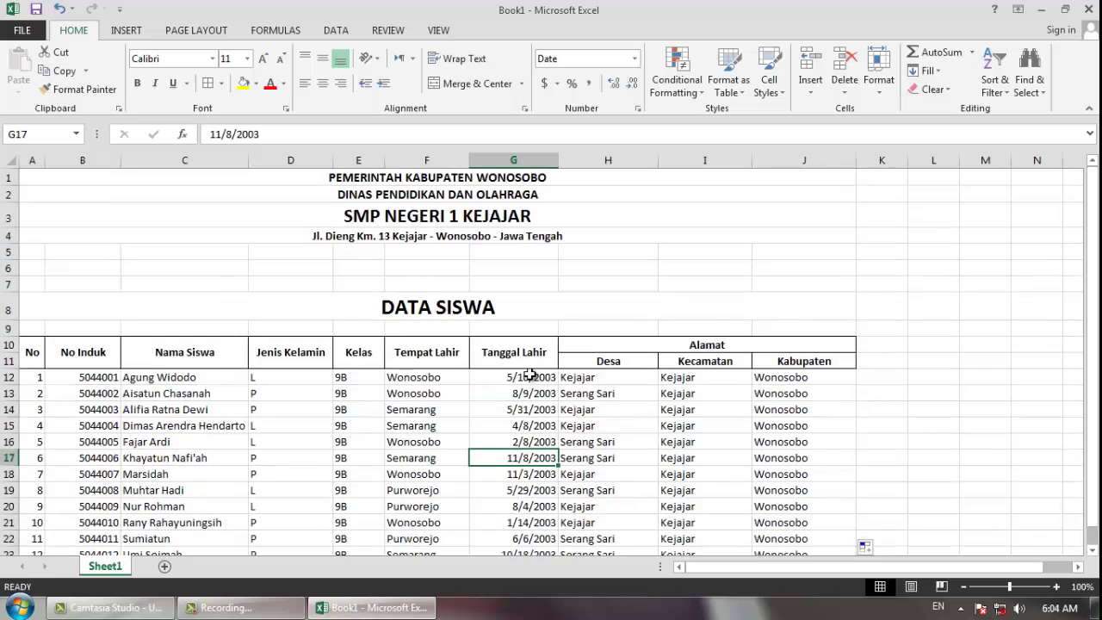
scroll(537, 372, "down", 2)
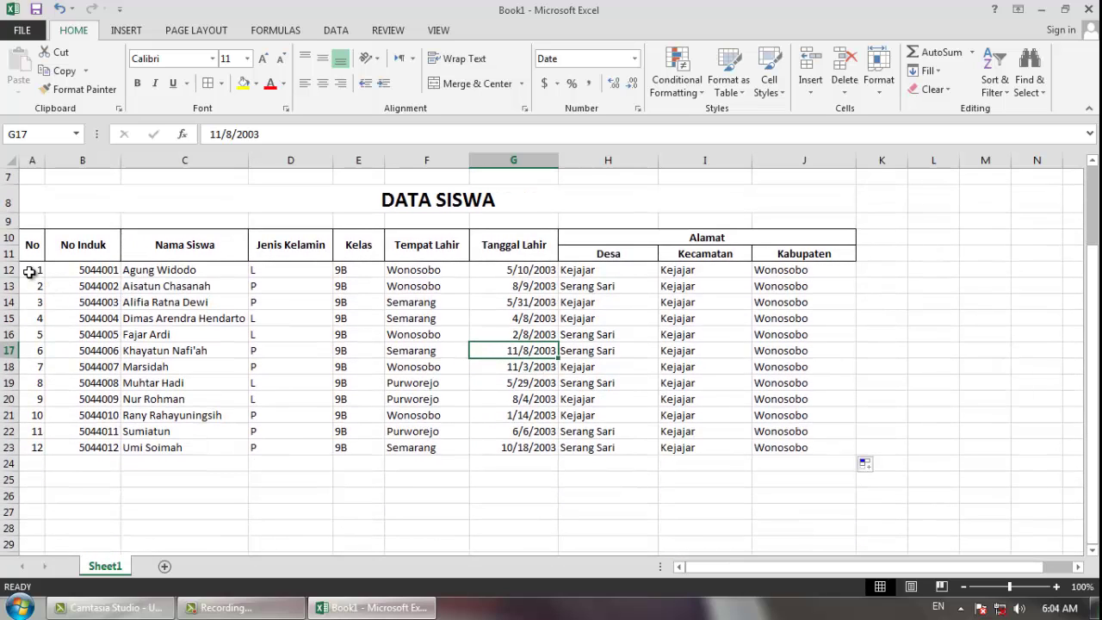
left_click_drag(29, 272, 784, 452)
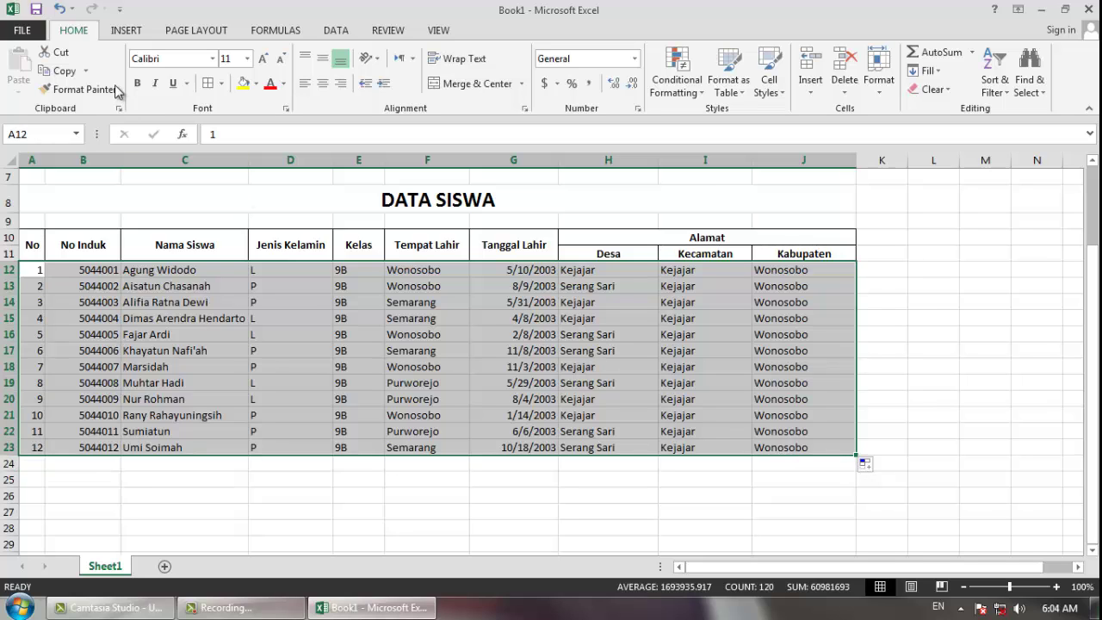
left_click(222, 83)
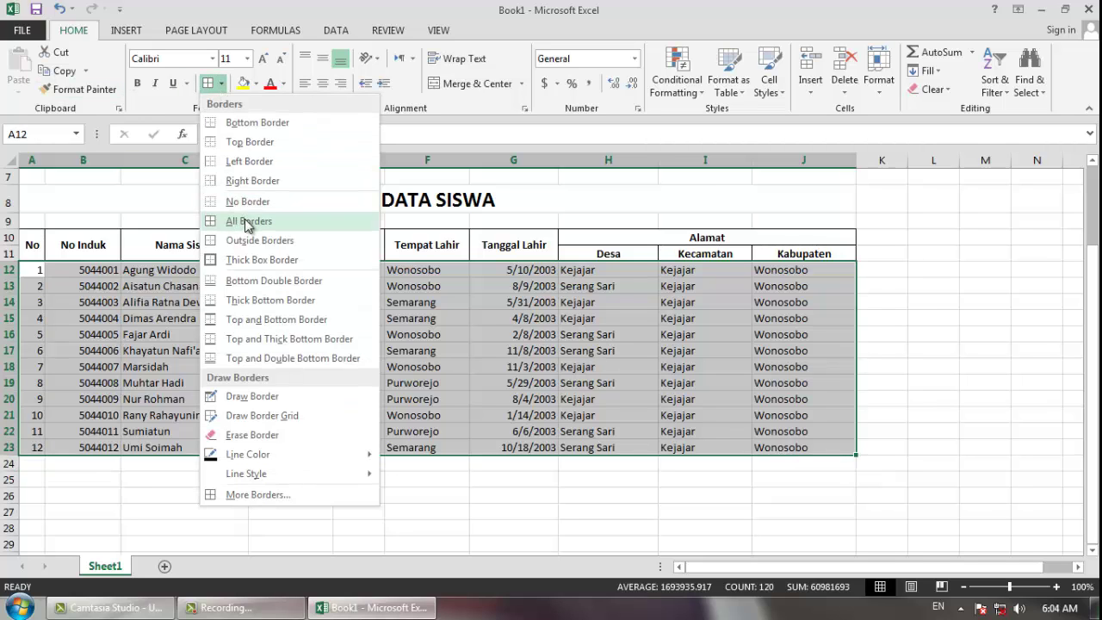
left_click(245, 221)
left_click(184, 317)
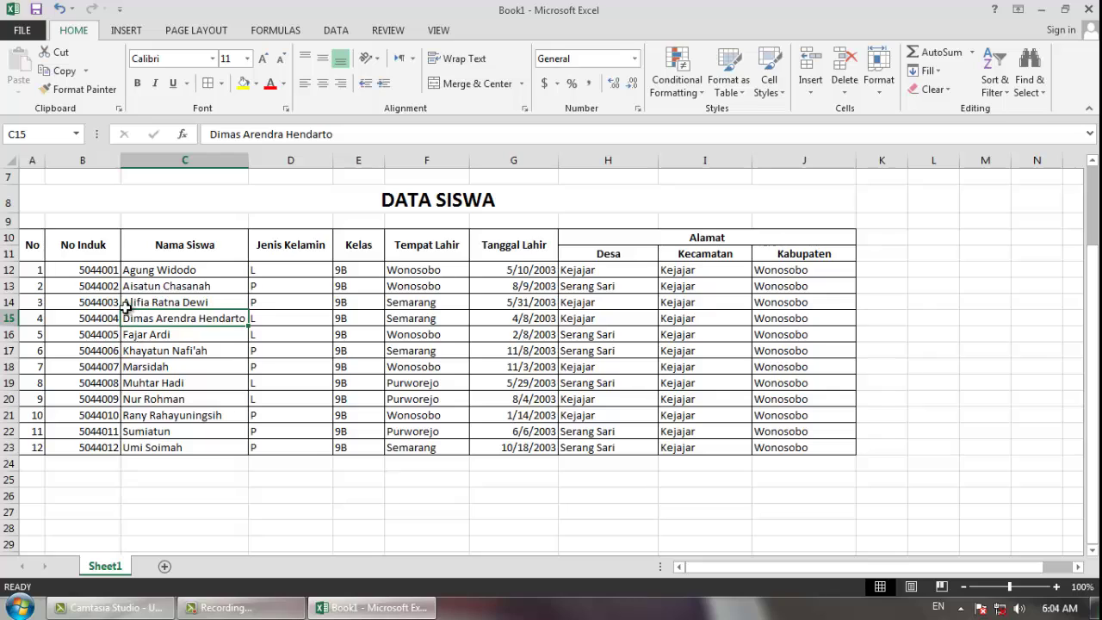
- Center the values in A12:B23 (No, No Induk) and D12:E23 (Jenis Kelamin, Kelas)
left_click_drag(30, 272, 104, 449)
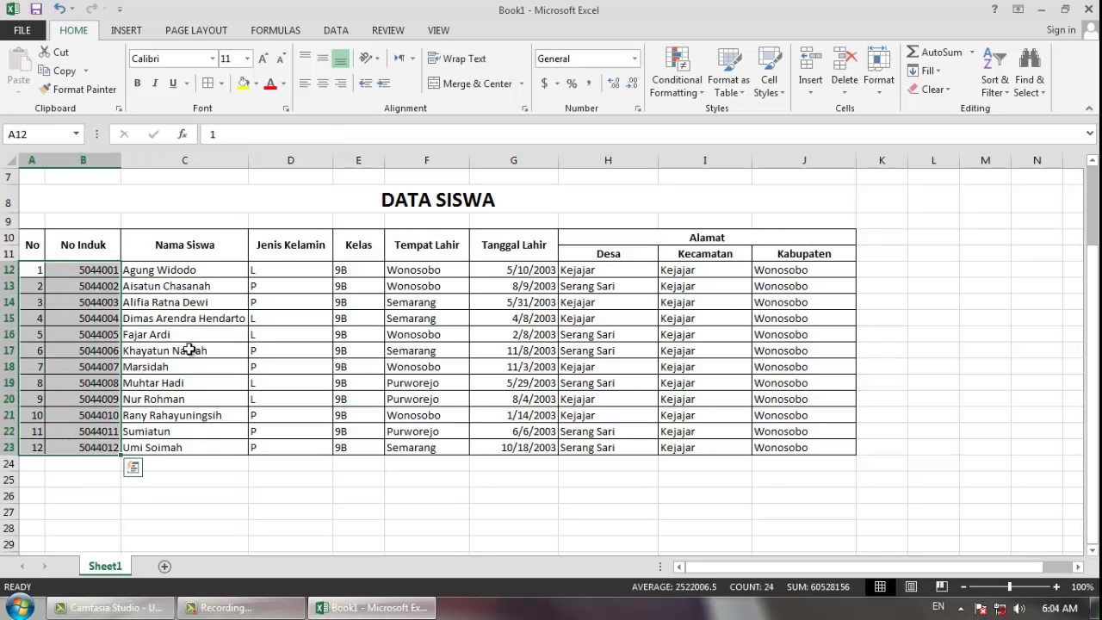
left_click(322, 84)
left_click_drag(289, 272, 368, 447)
left_click(322, 84)
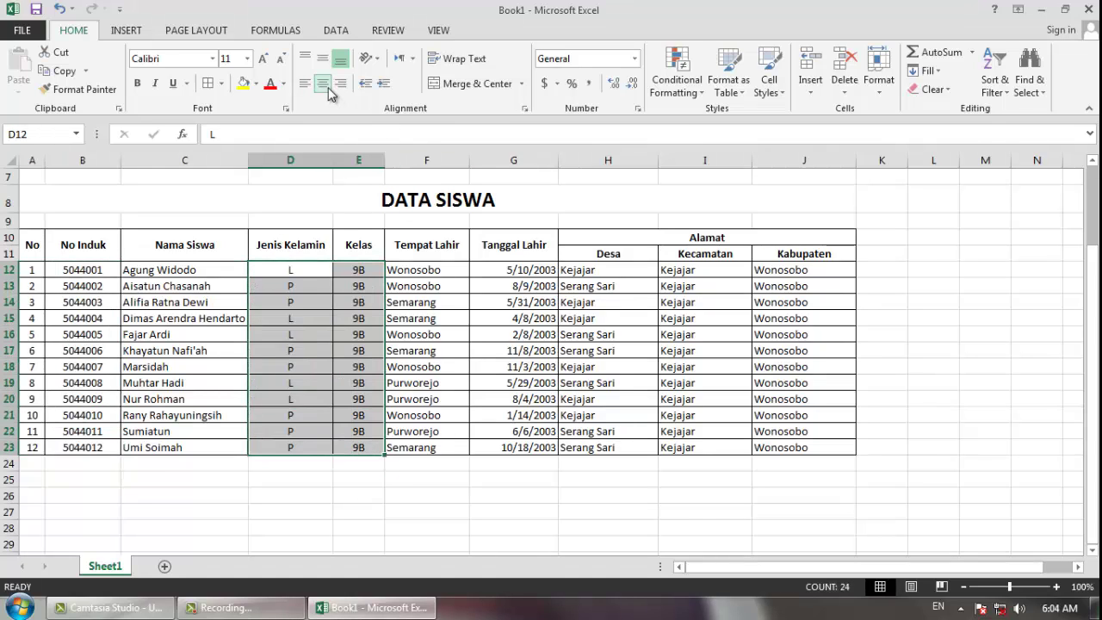
left_click(483, 344)
left_click_drag(505, 270, 507, 449)
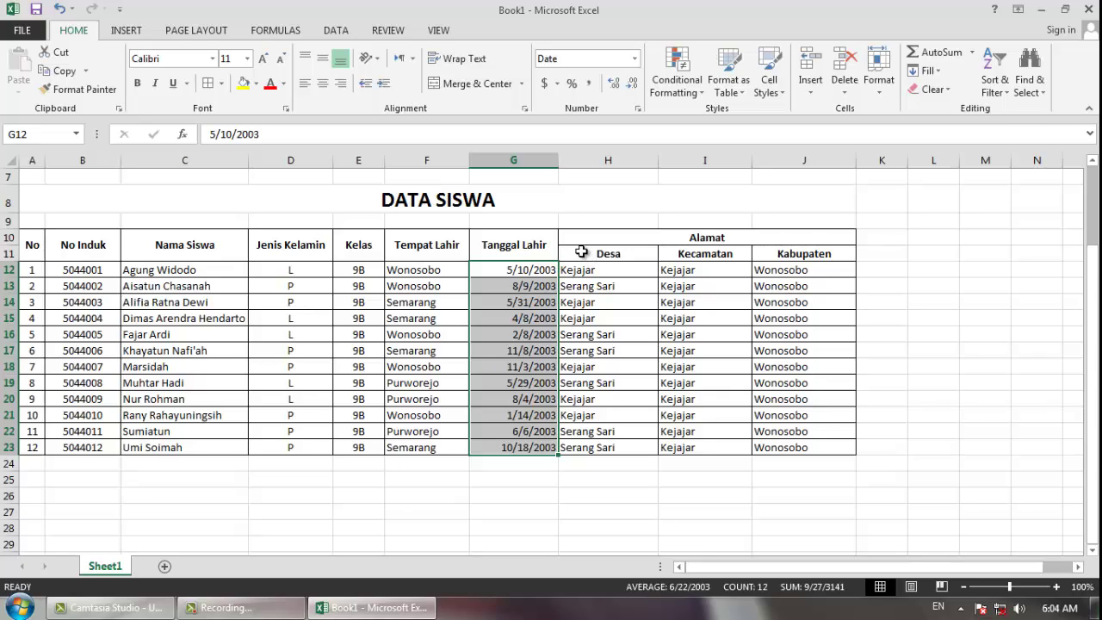
- Format the Tanggal Lahir dates in G12:G23 with the 14-Mar-12 date type
left_click(526, 289)
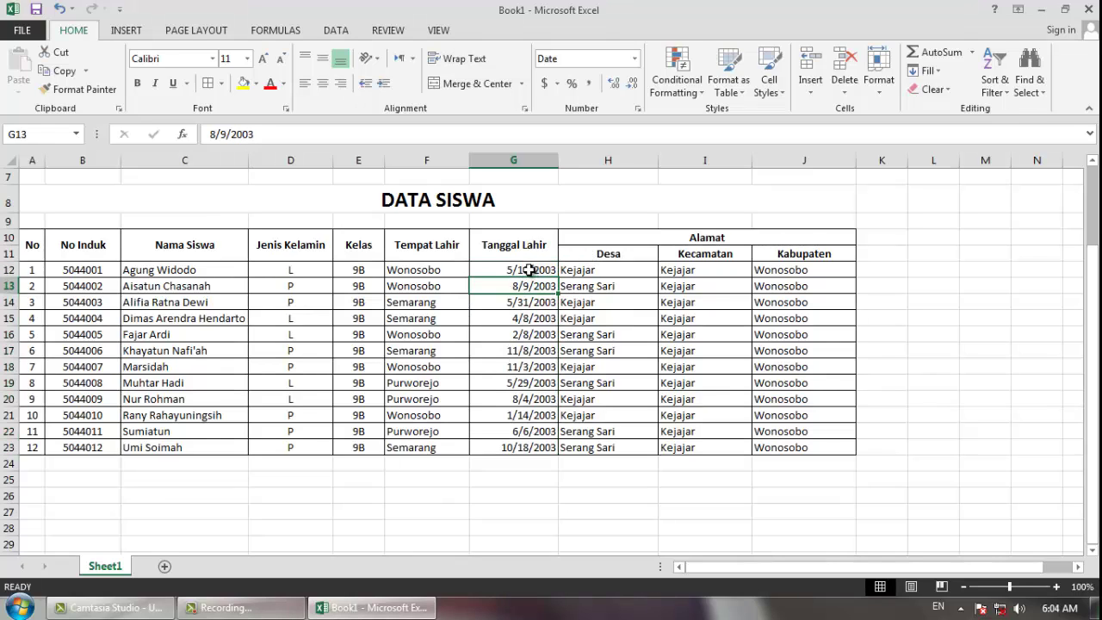
left_click_drag(529, 271, 523, 444)
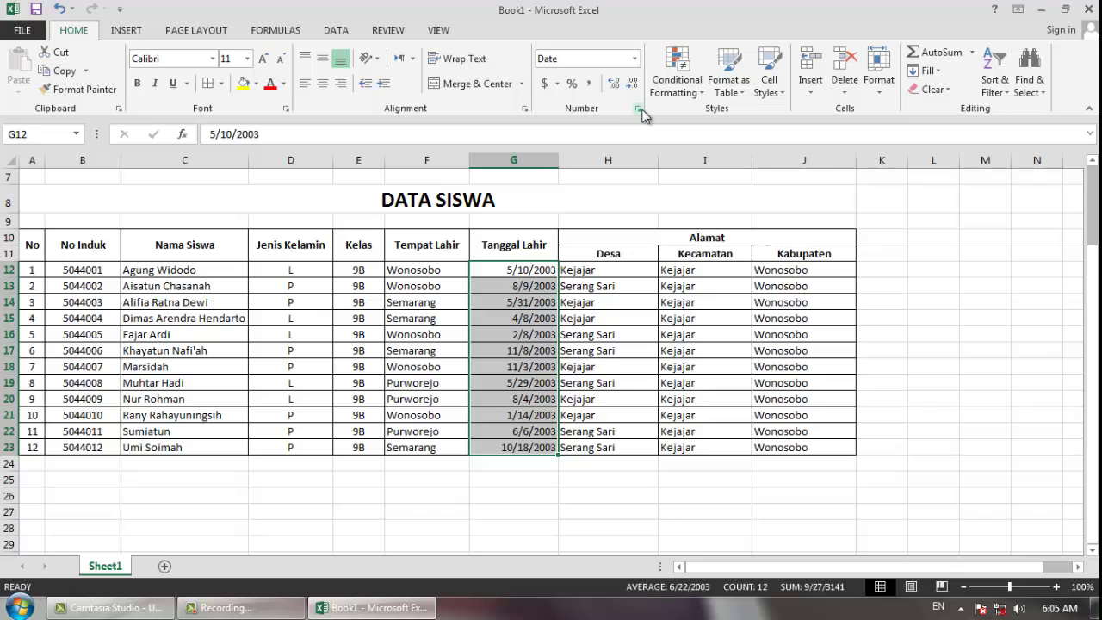
left_click(639, 109)
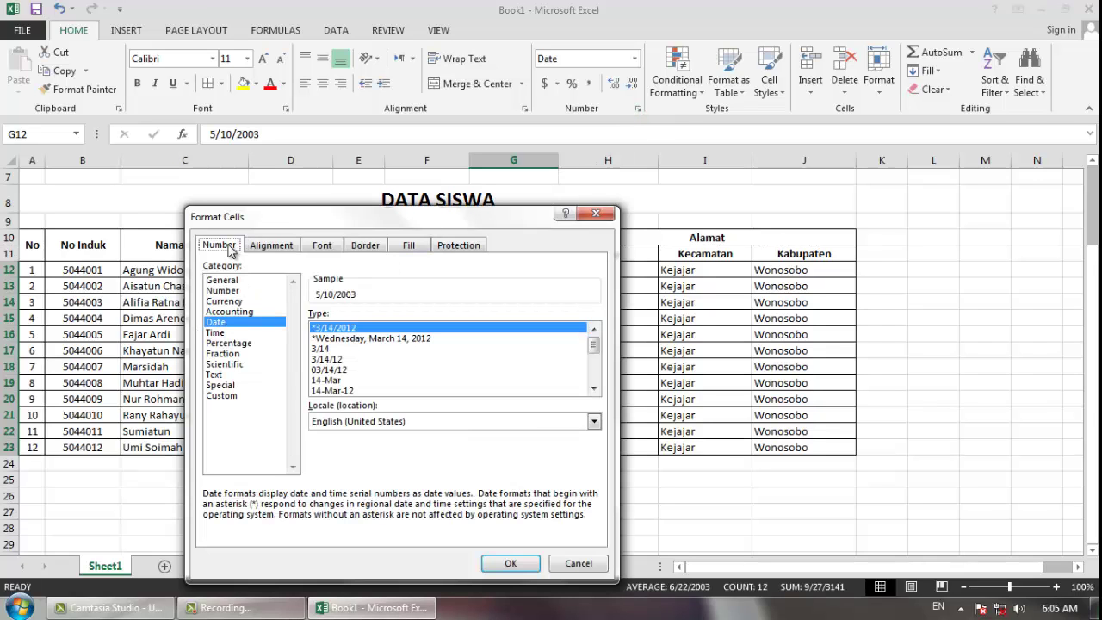
left_click(338, 392)
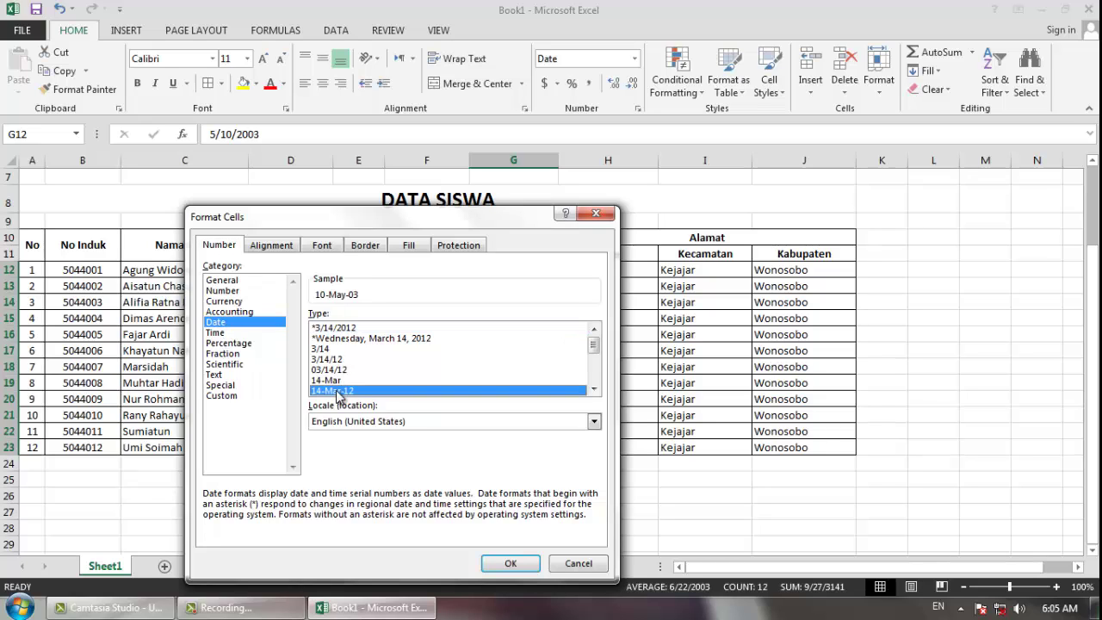
left_click(508, 564)
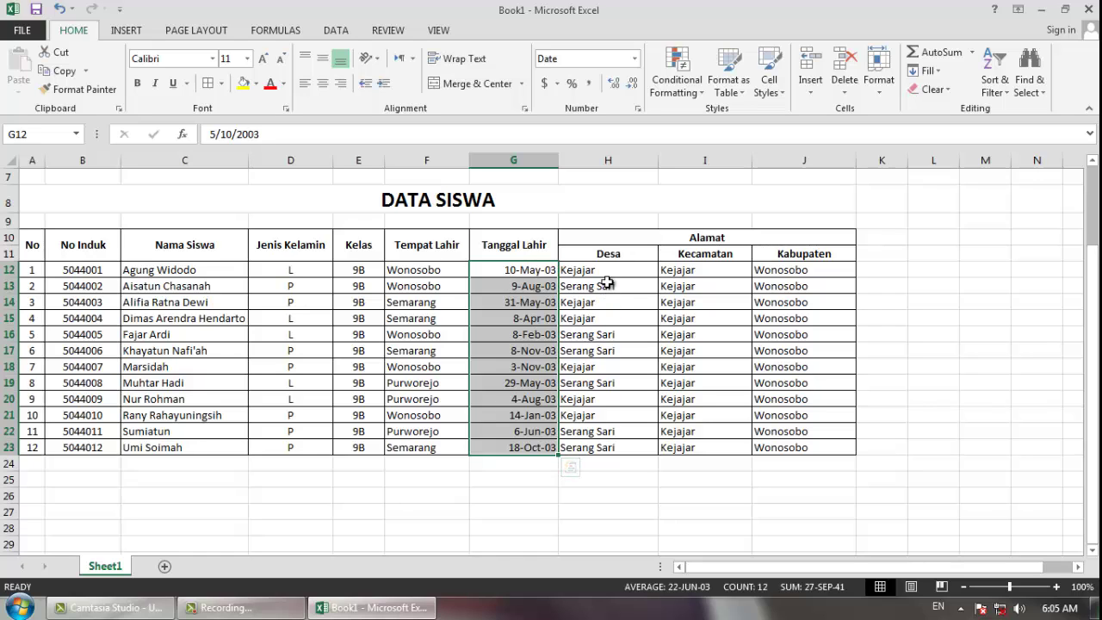
scroll(631, 353, "up", 2)
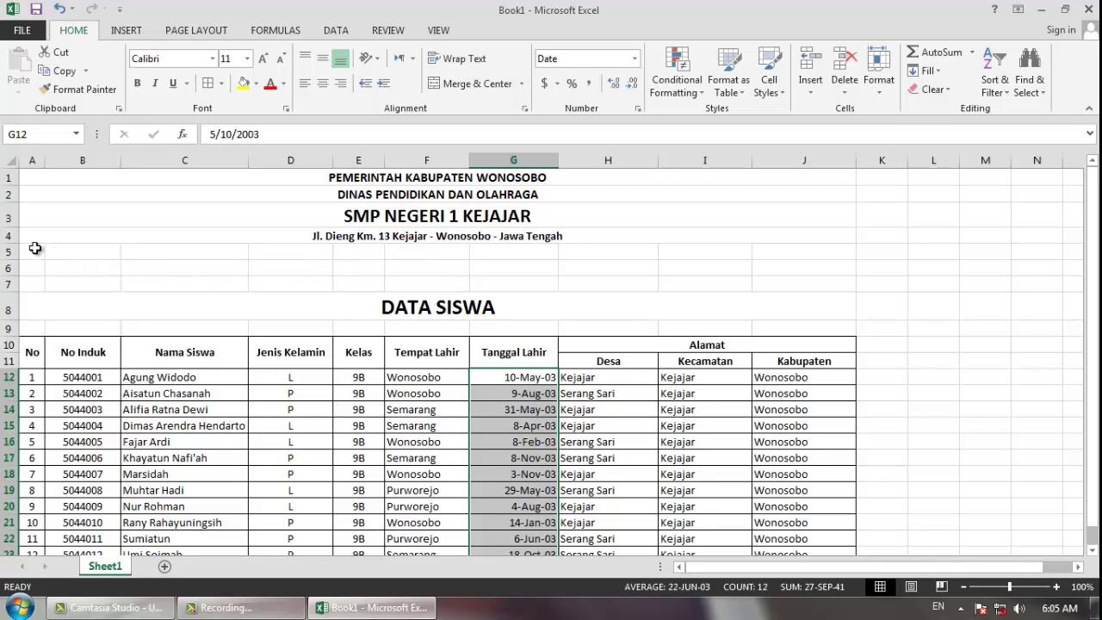
left_click_drag(34, 248, 330, 252)
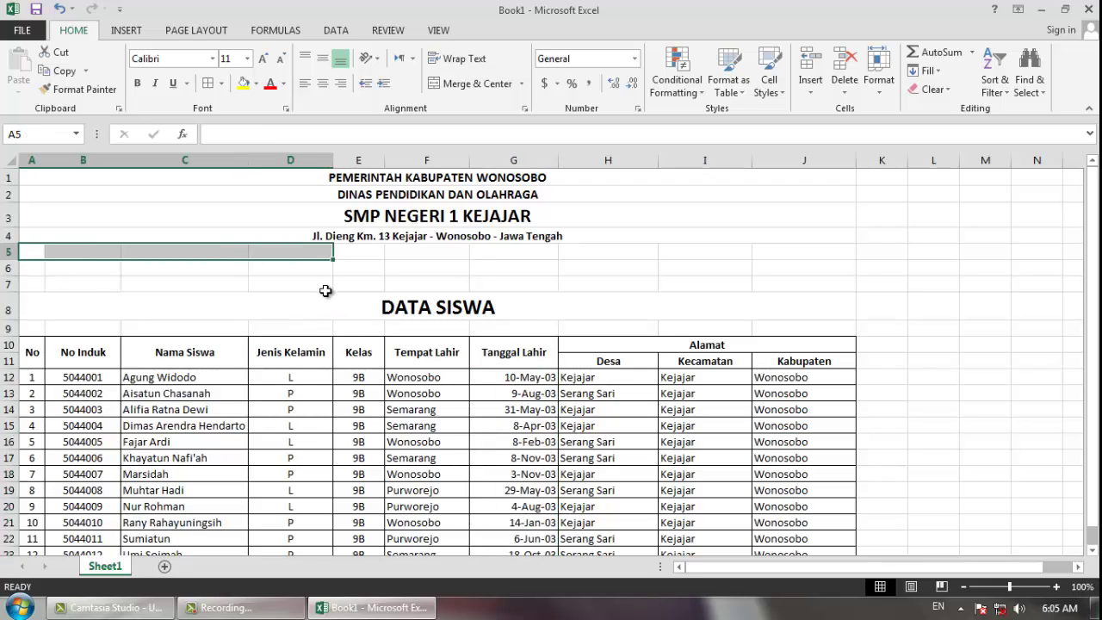
left_click(325, 291)
left_click(61, 236)
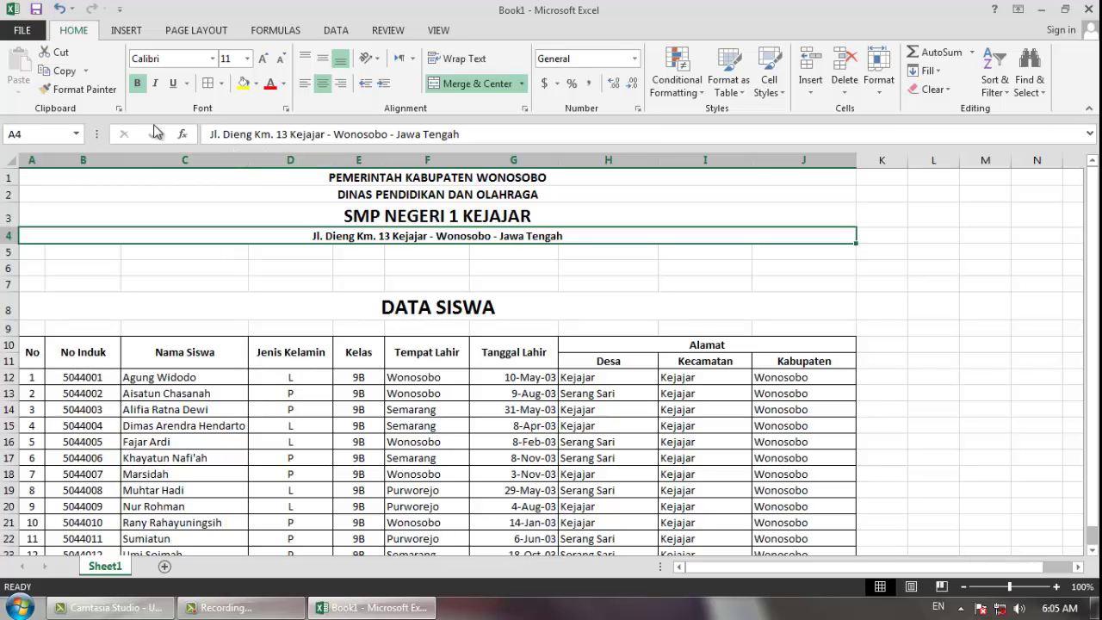
left_click(222, 84)
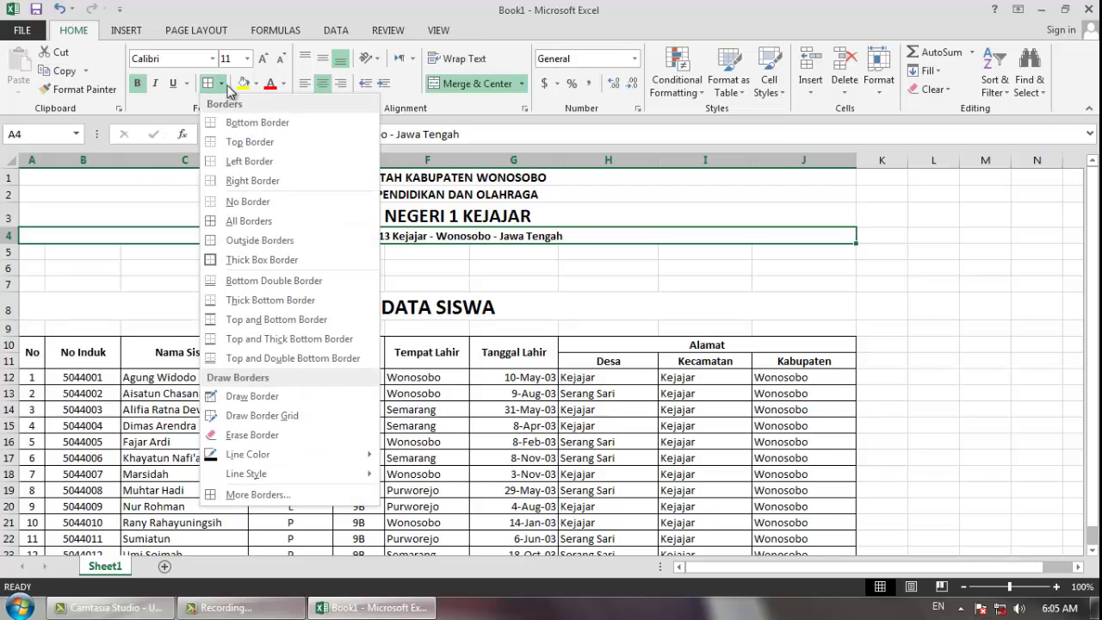
left_click(288, 501)
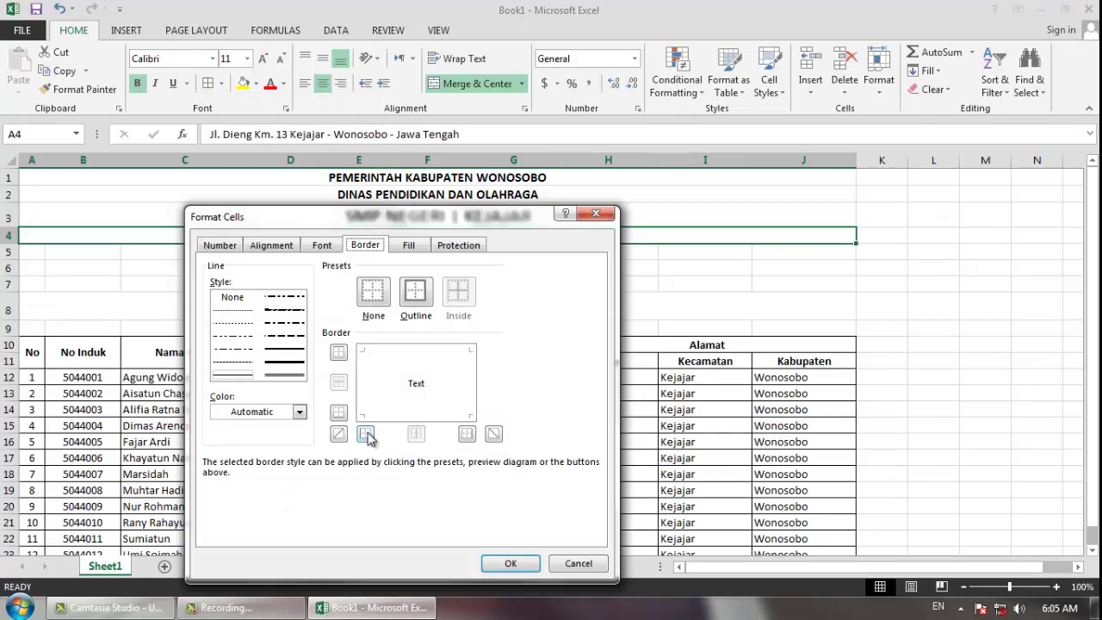
left_click_drag(383, 224, 598, 215)
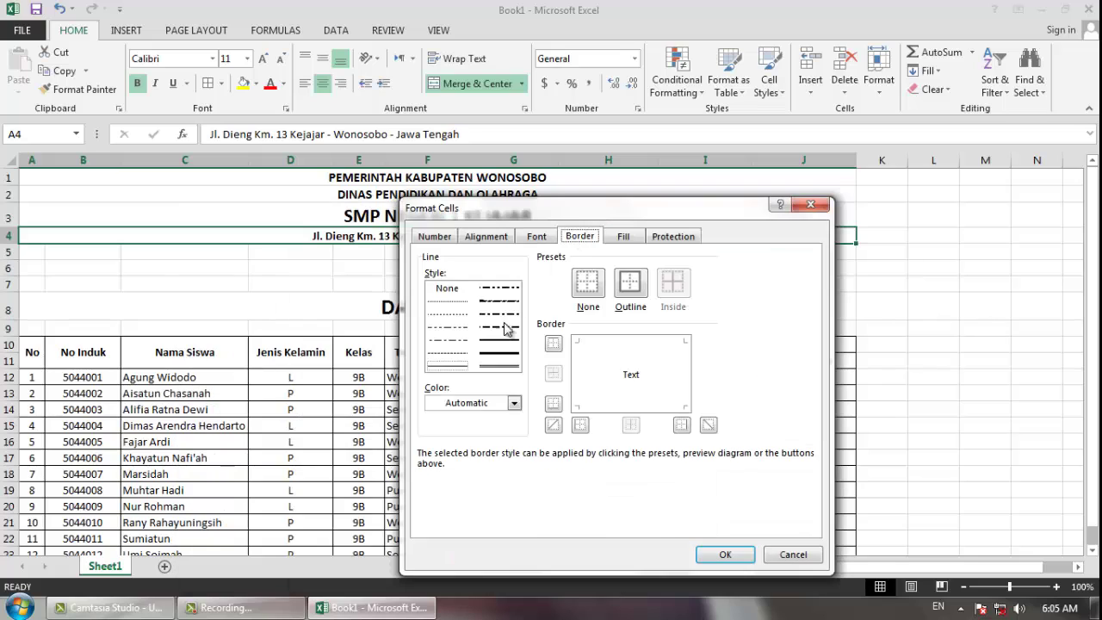
left_click(497, 368)
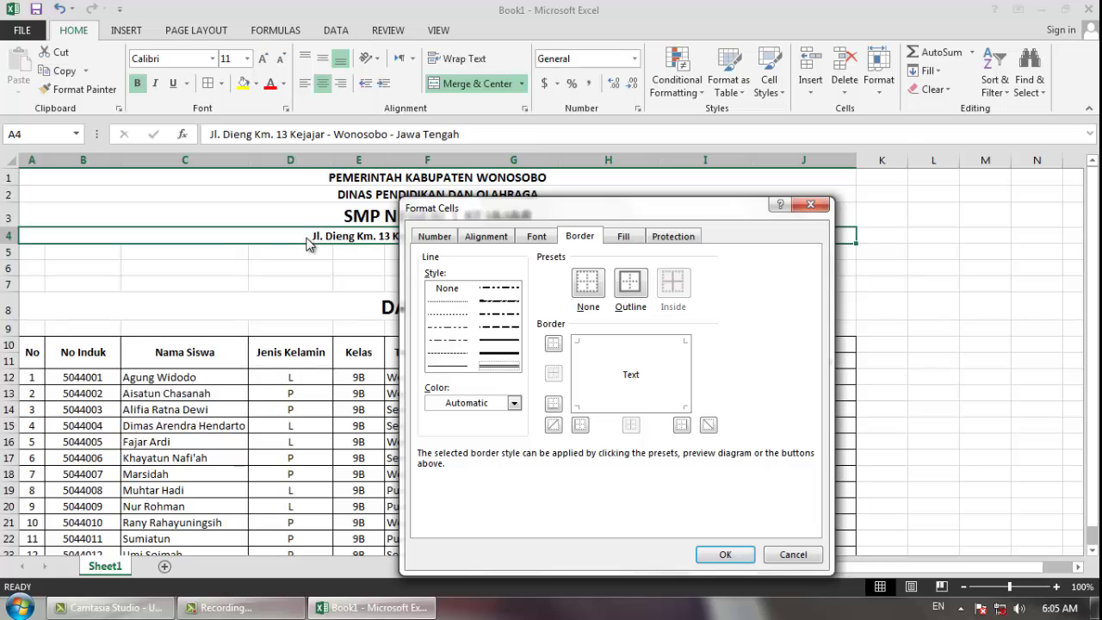
left_click(629, 406)
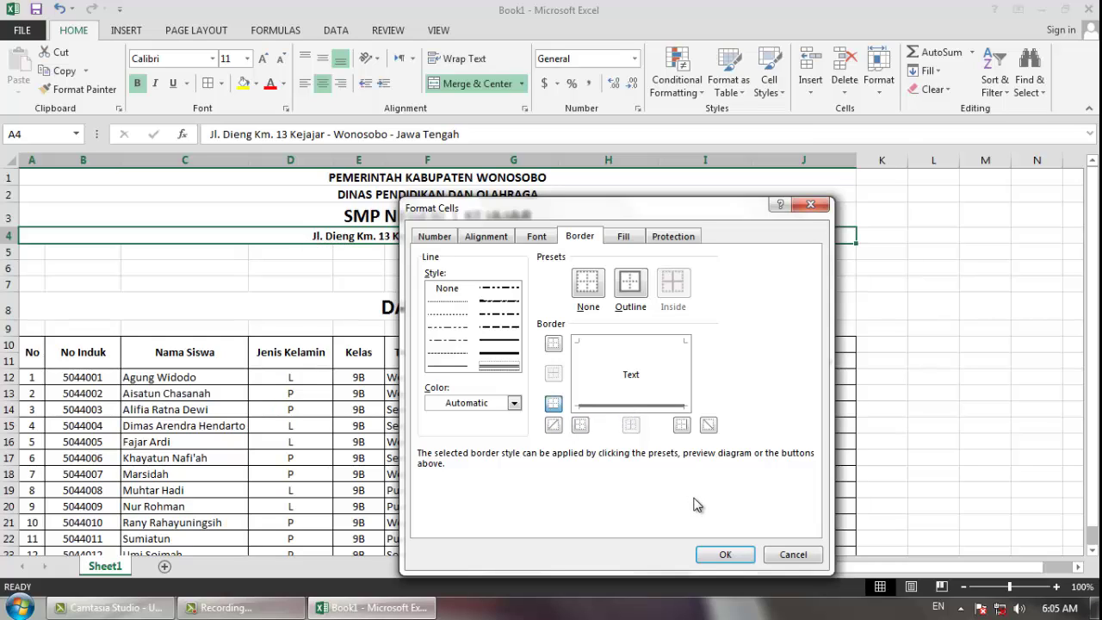
left_click(721, 555)
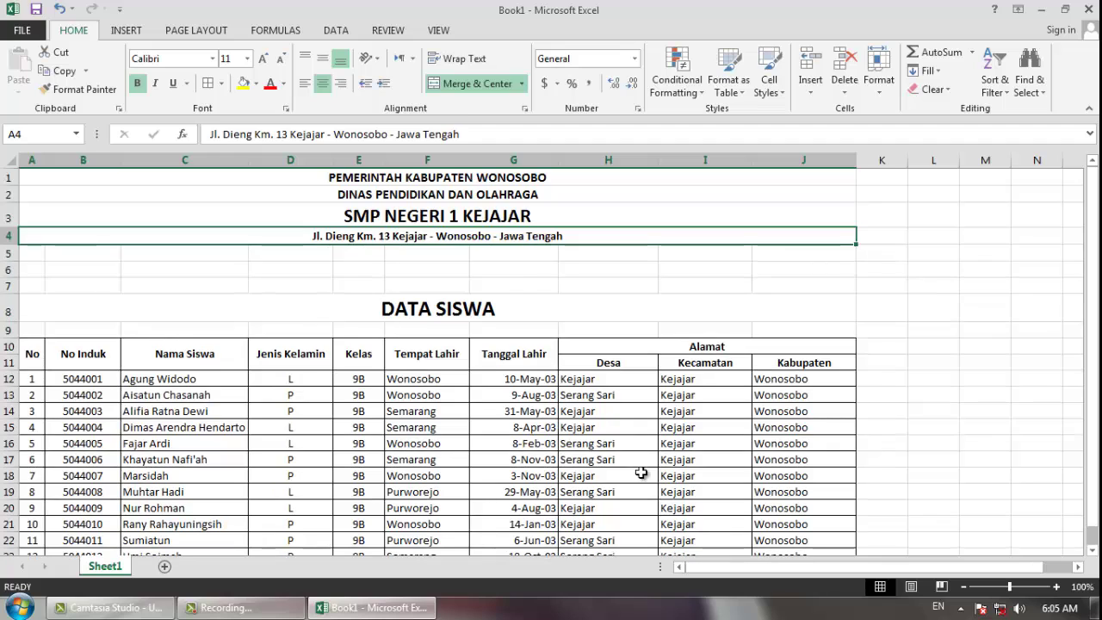
left_click(635, 472)
scroll(392, 287, "down", 3)
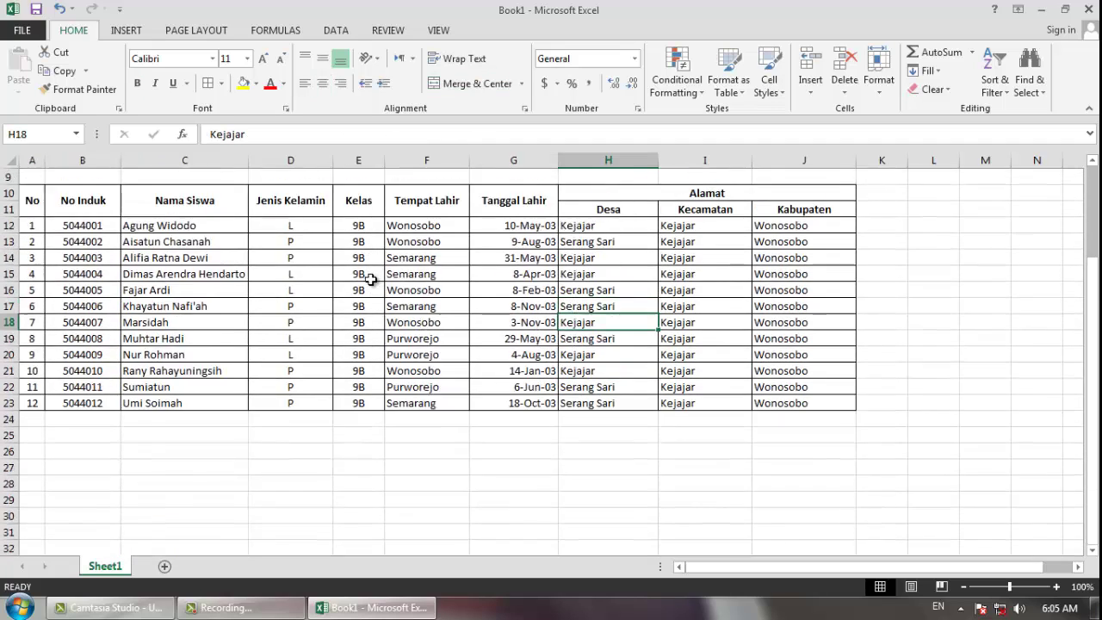
scroll(371, 279, "up", 3)
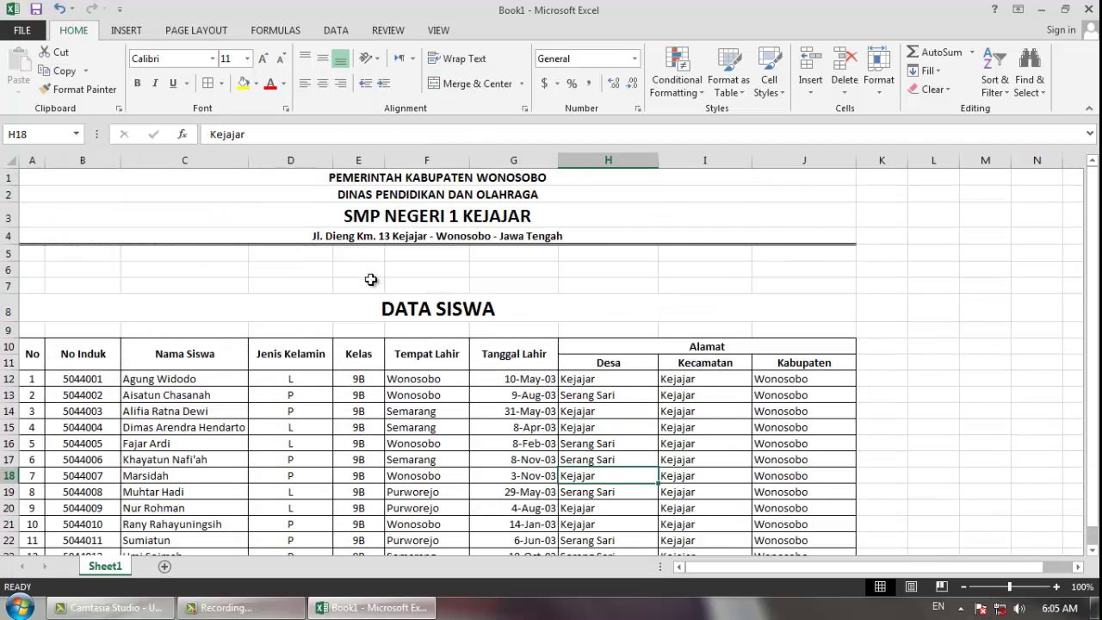
left_click(455, 239)
scroll(370, 275, "down", 2)
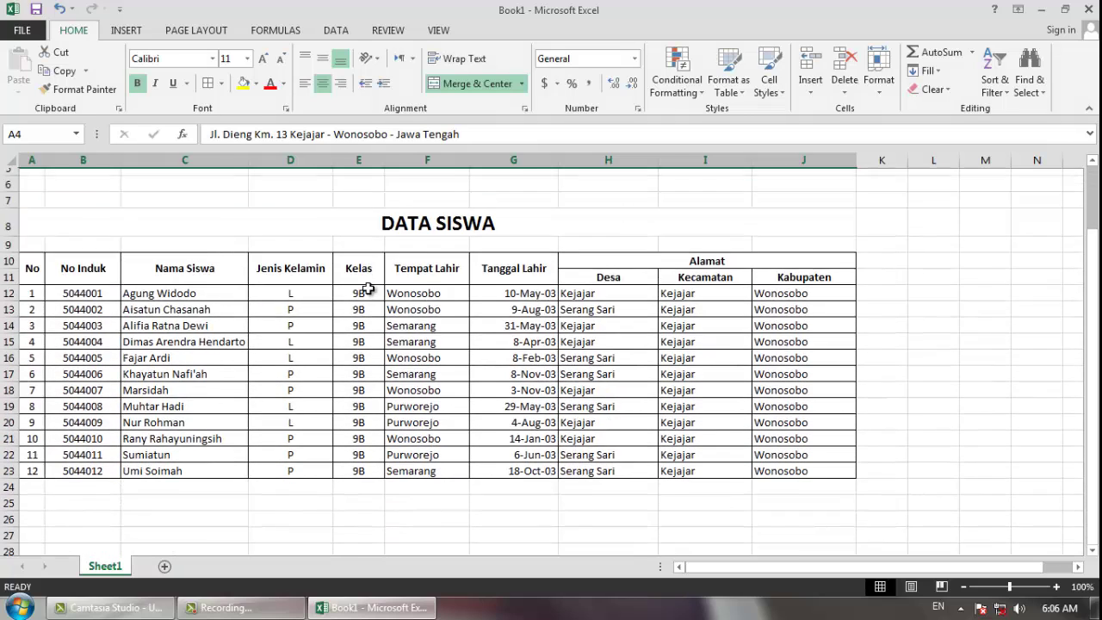
scroll(367, 285, "up", 2)
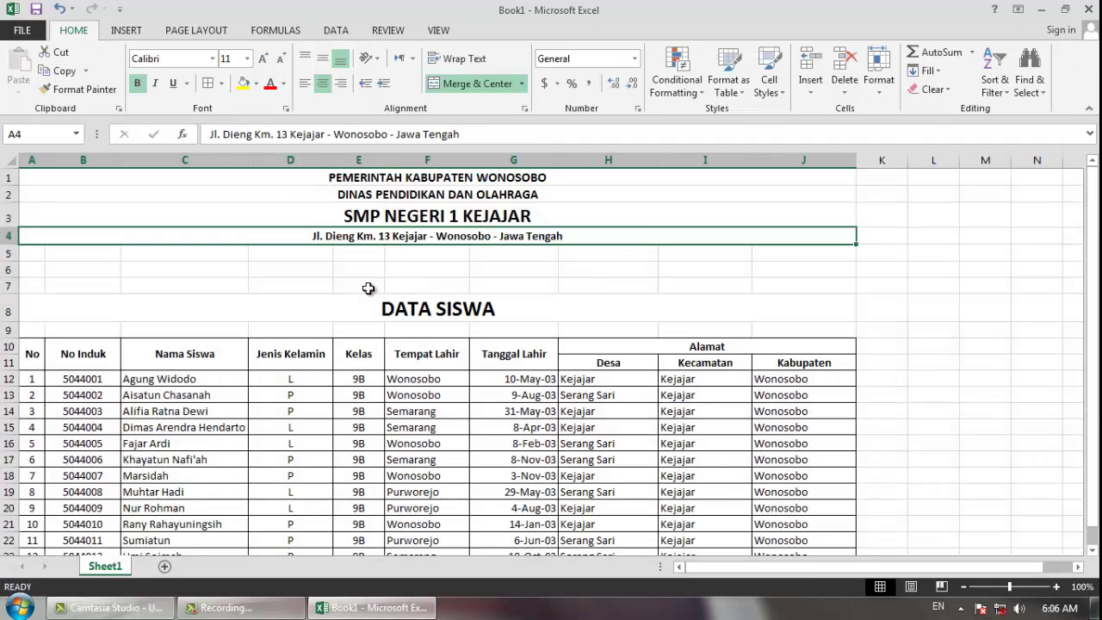
left_click(297, 270)
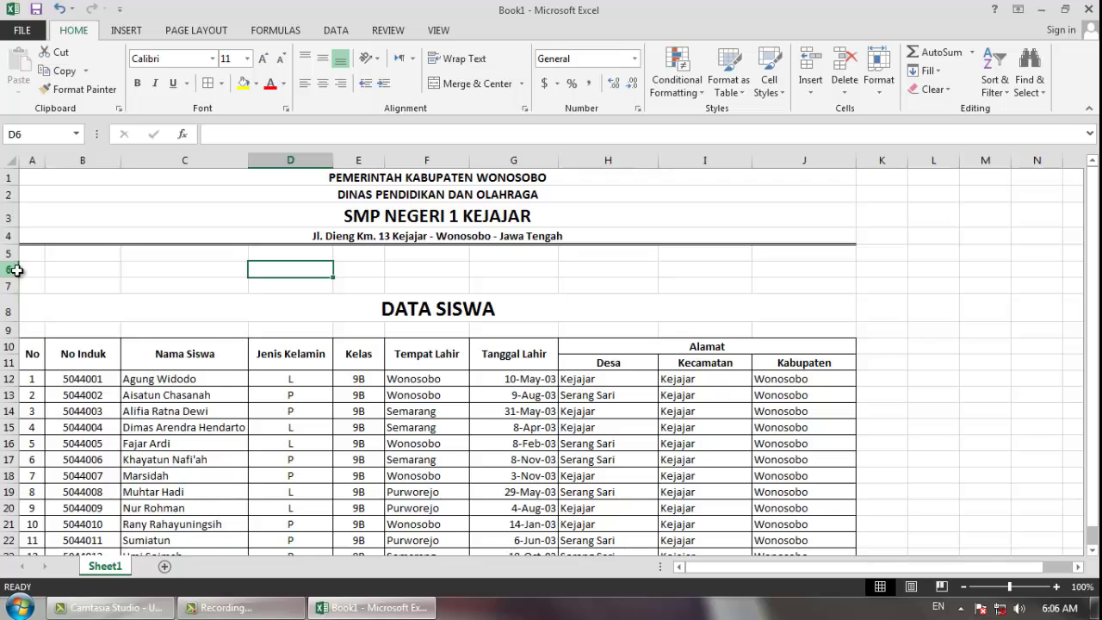
- Delete the empty row 6 so the title and table shift up one row
left_click(21, 270)
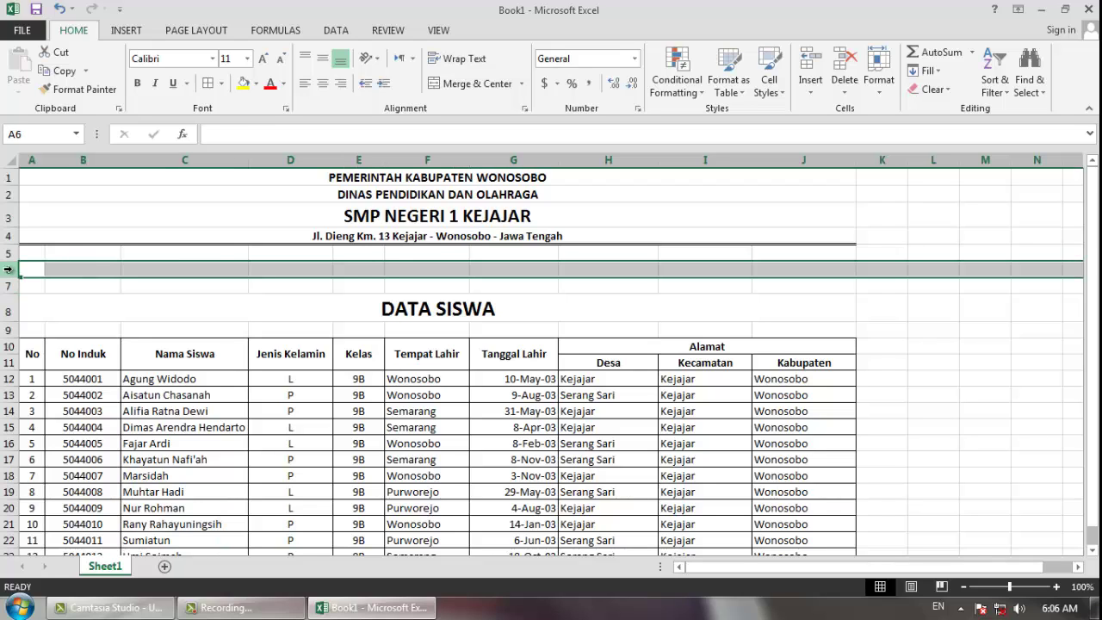
right_click(12, 274)
left_click(56, 401)
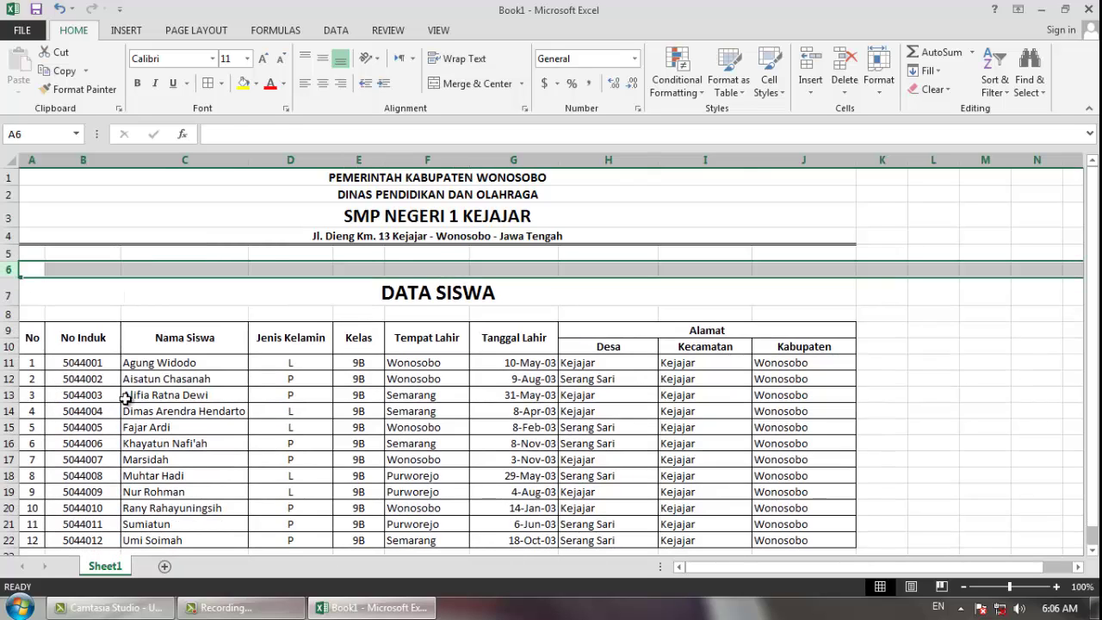
left_click(184, 394)
scroll(226, 358, "down", 2)
scroll(225, 350, "up", 2)
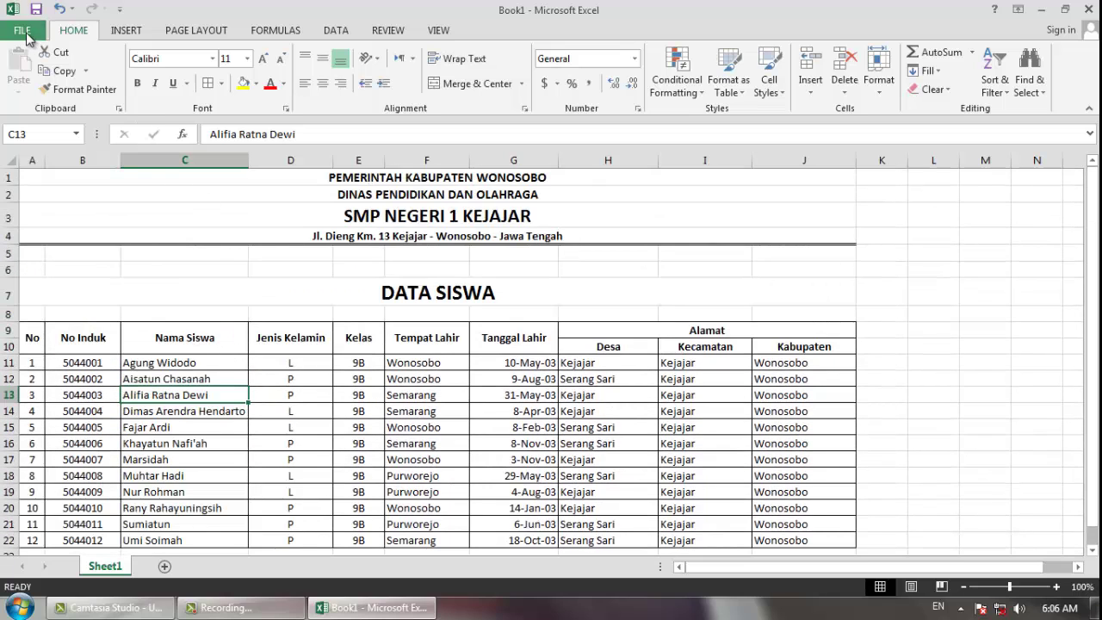
- In Page Setup, choose Landscape and fit to 1 page wide by 1 tall
left_click(24, 32)
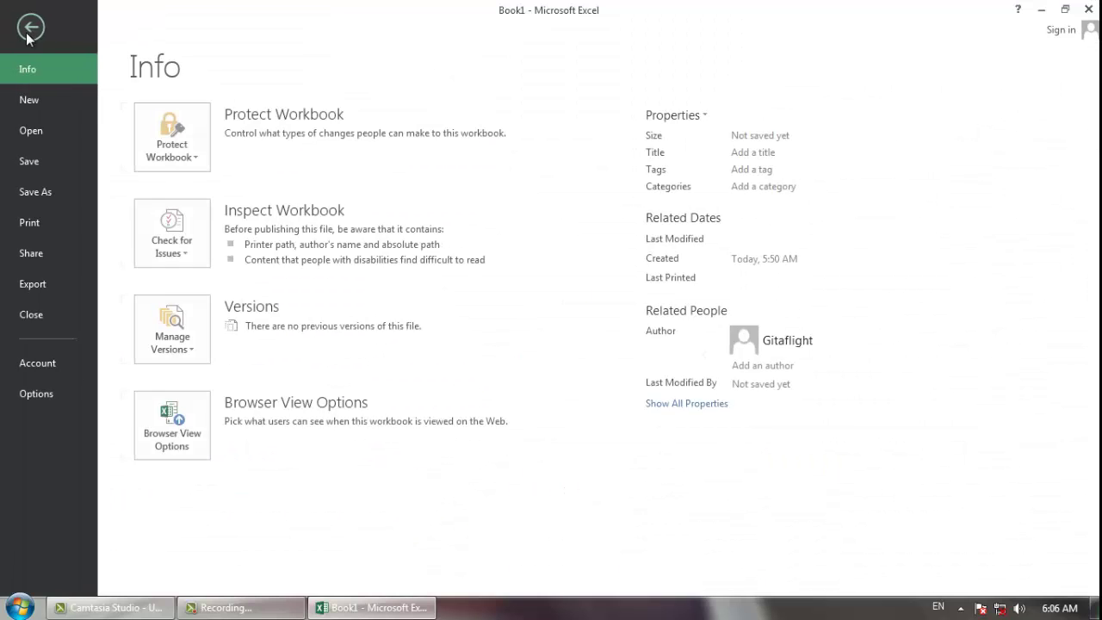
left_click(48, 220)
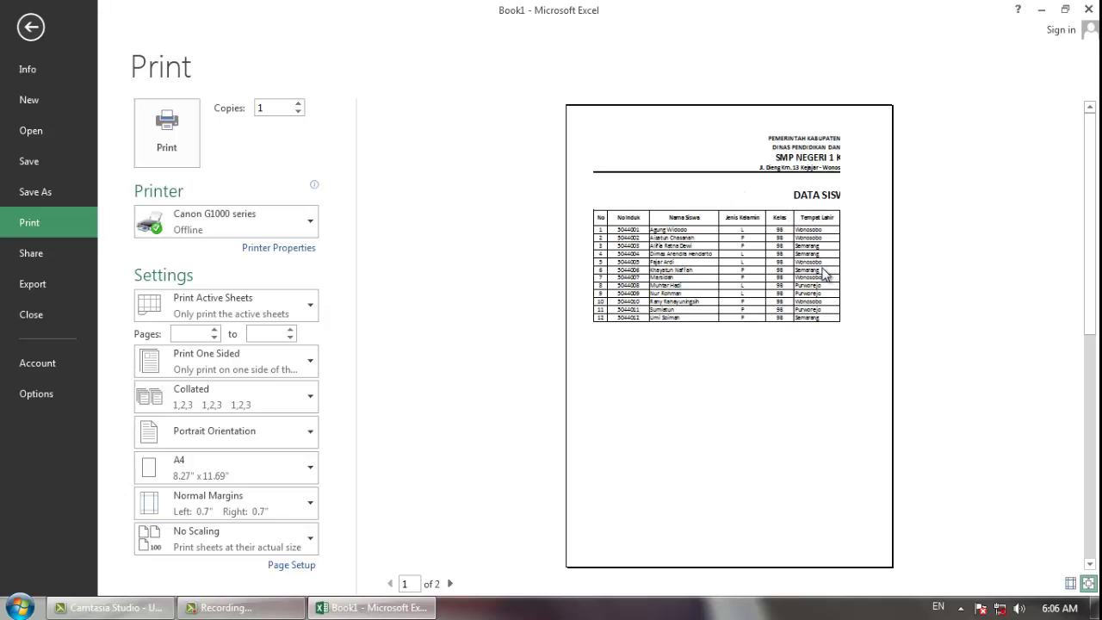
left_click(293, 566)
left_click(634, 284)
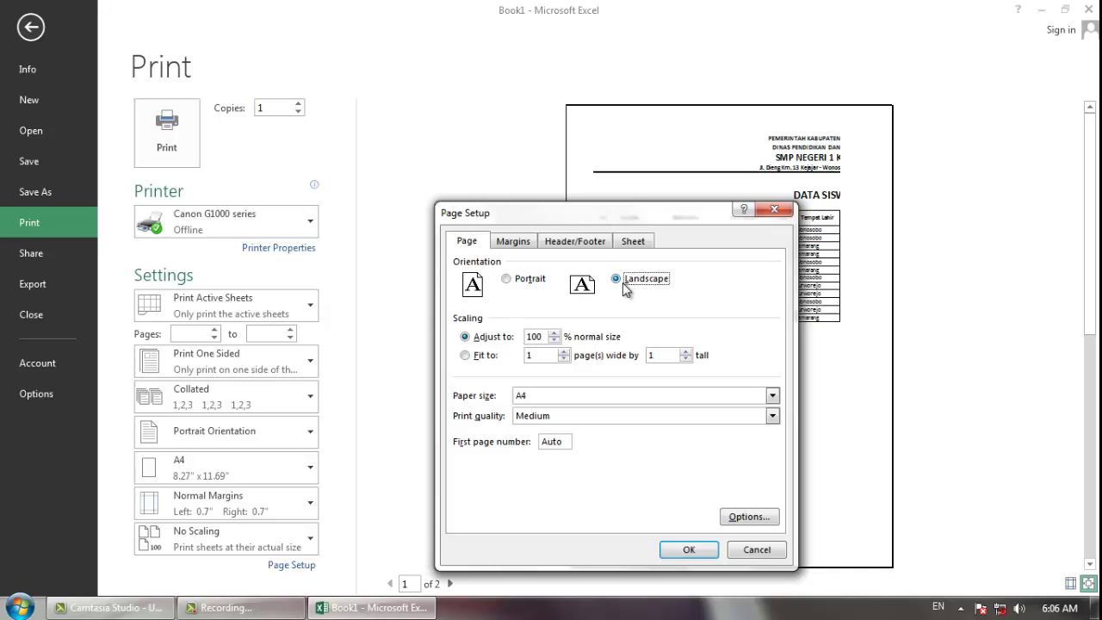
left_click(479, 355)
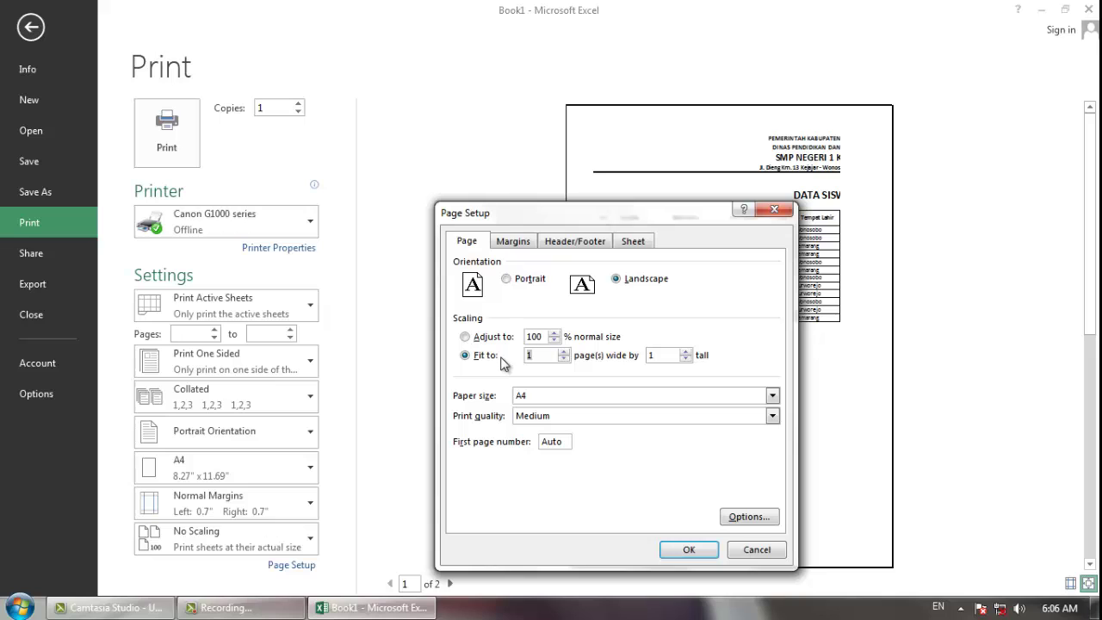
left_click(691, 550)
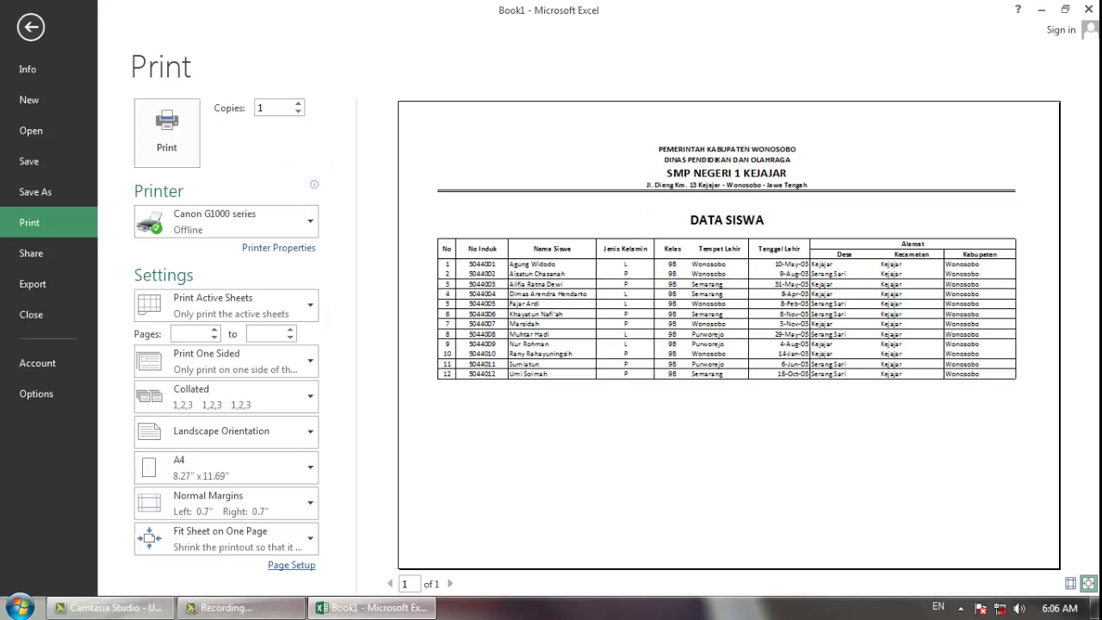
left_click(30, 27)
- Start Save As and browse to the IMAGES (D:) drive
left_click(243, 295)
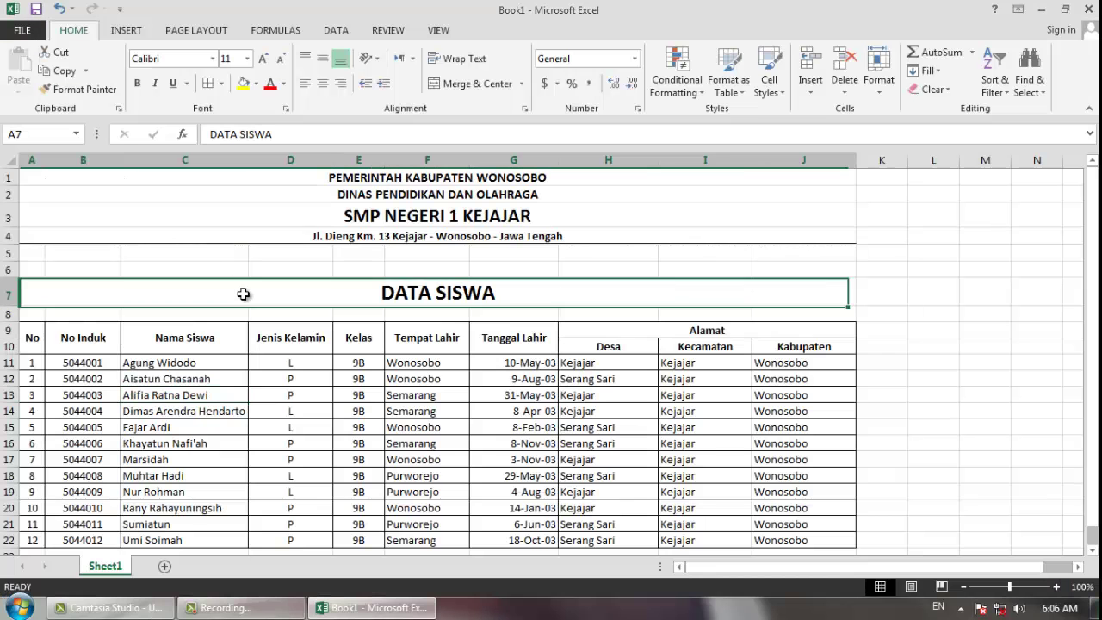
left_click(19, 32)
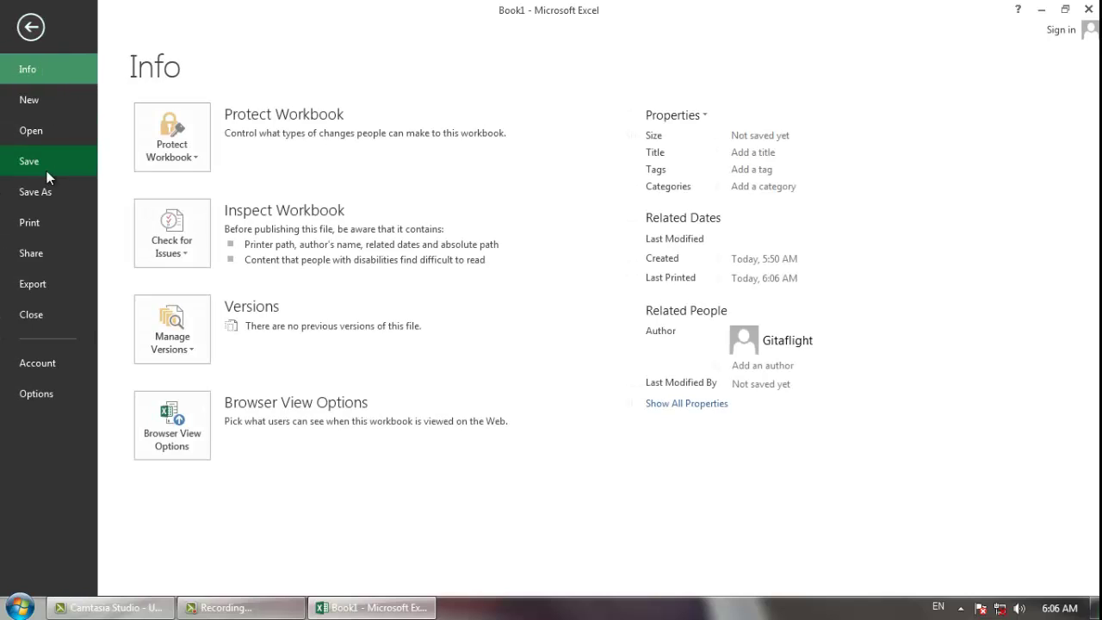
left_click(48, 163)
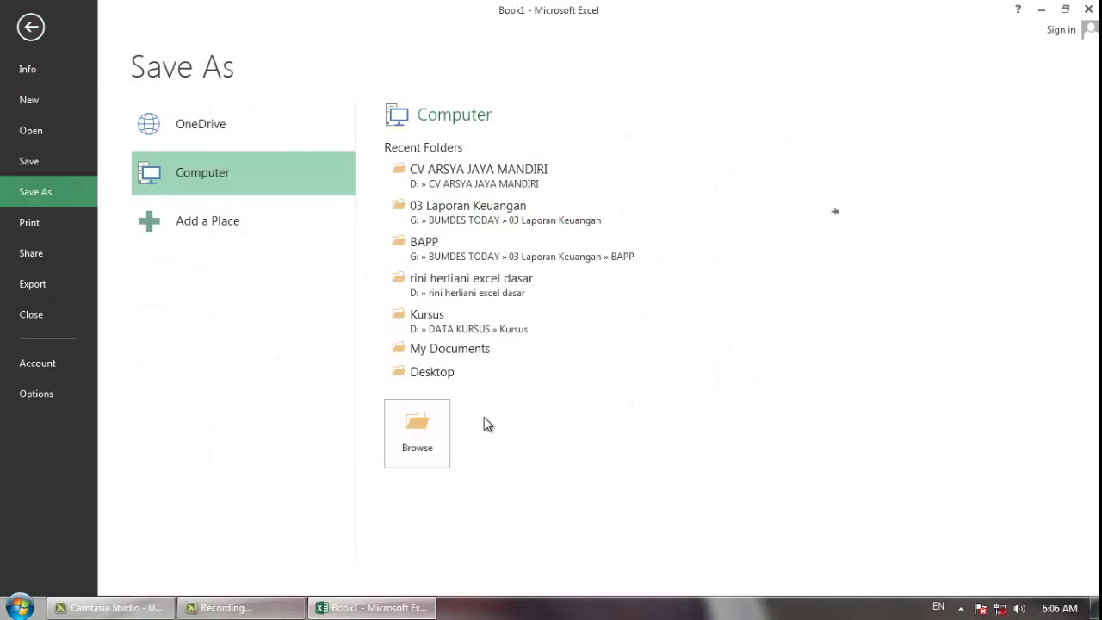
left_click(439, 430)
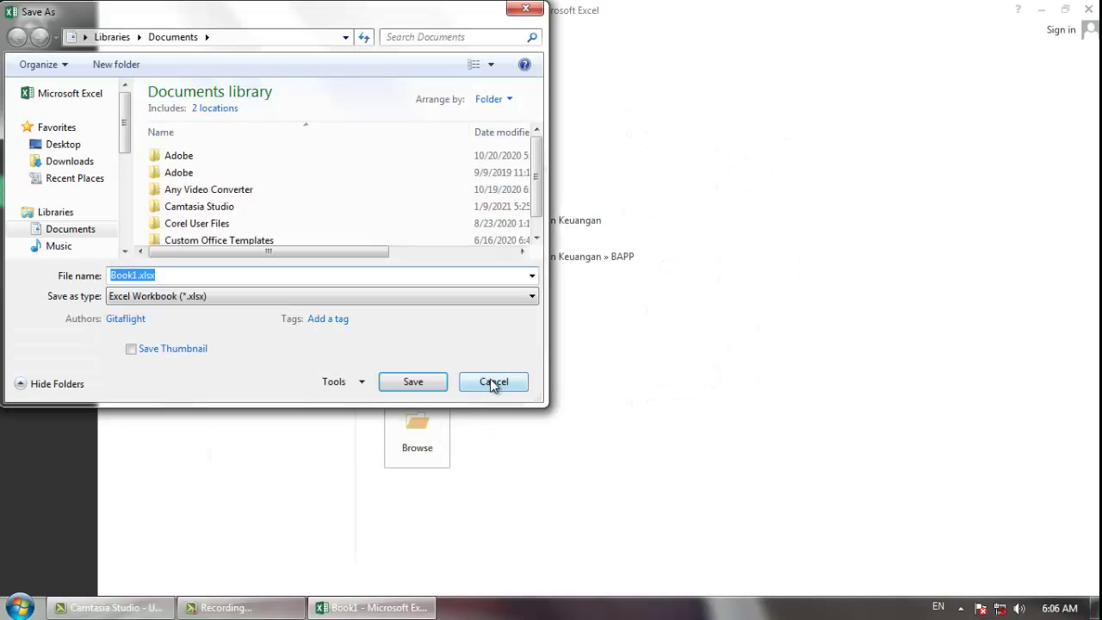
left_click(493, 385)
left_click(413, 428)
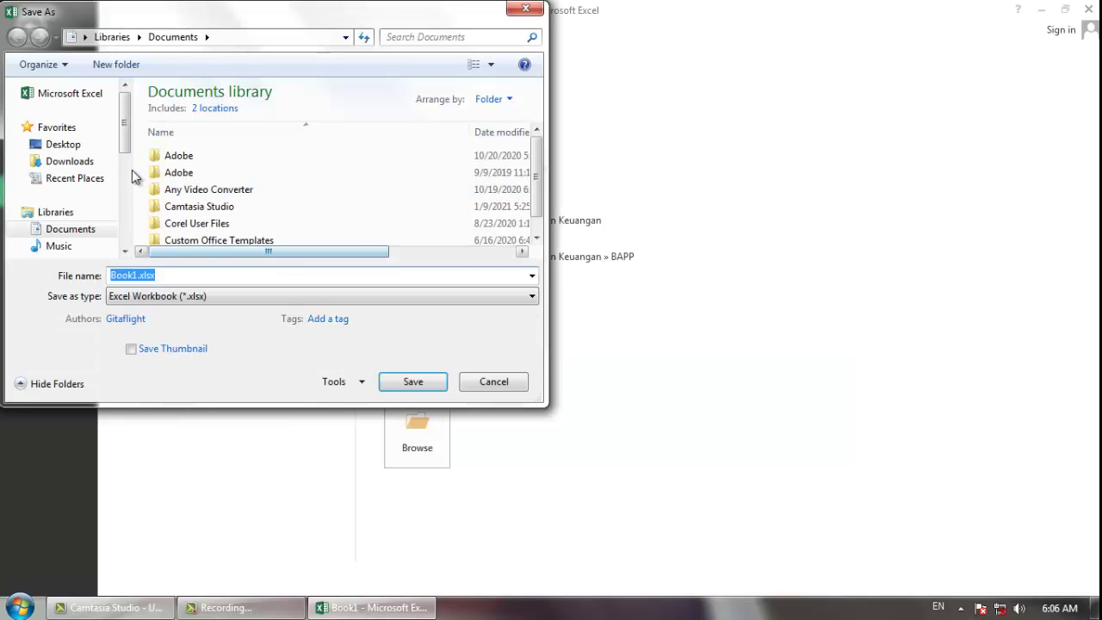
left_click_drag(124, 148, 123, 216)
left_click(73, 188)
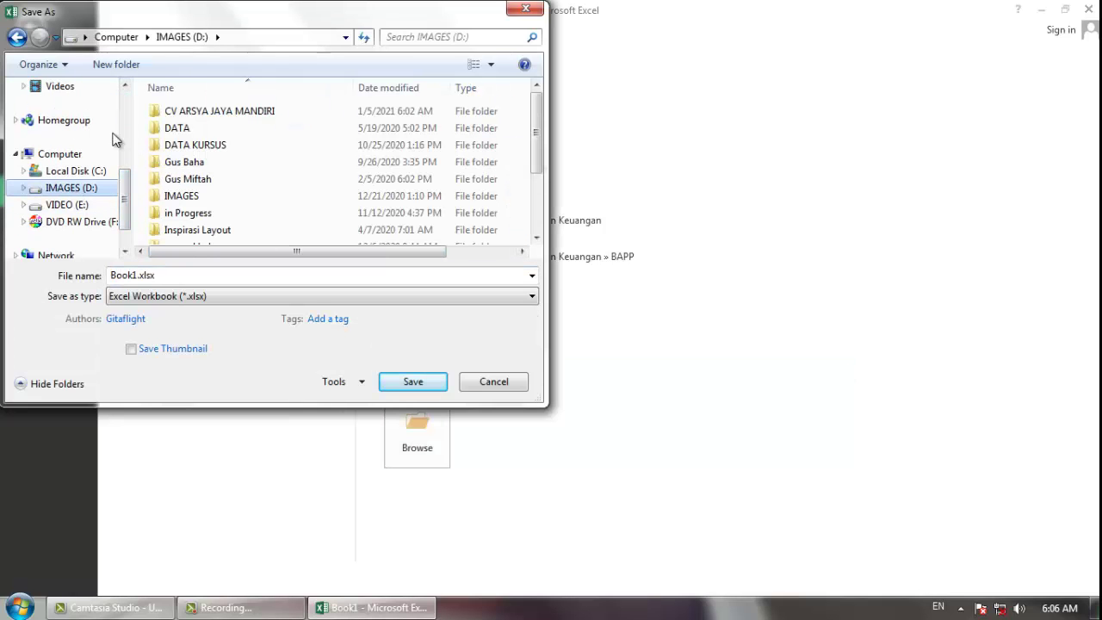
- Create a Latihan Excel folder there and save the workbook as Tabel Siswa
left_click(117, 65)
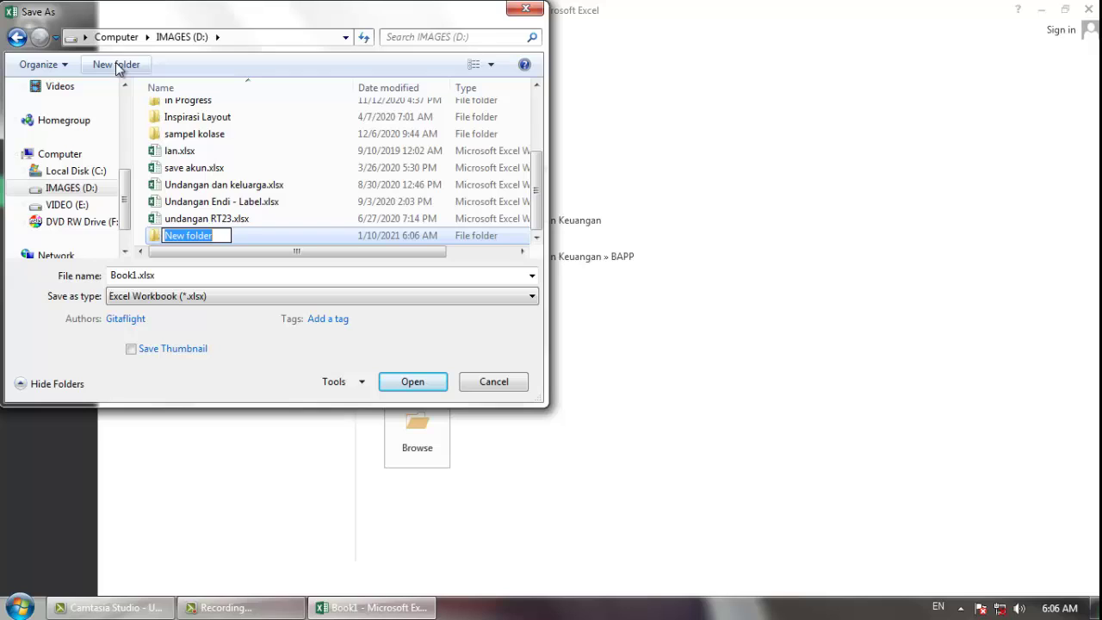
type("Latihan Excel")
key("Return")
key("Return")
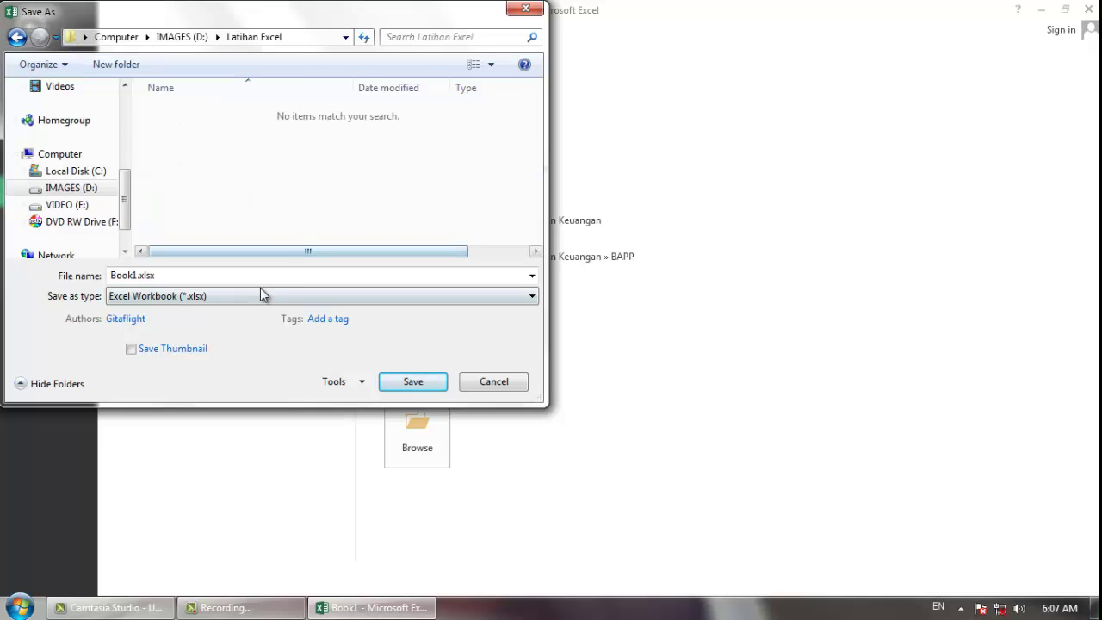
left_click(247, 275)
type("Tabel")
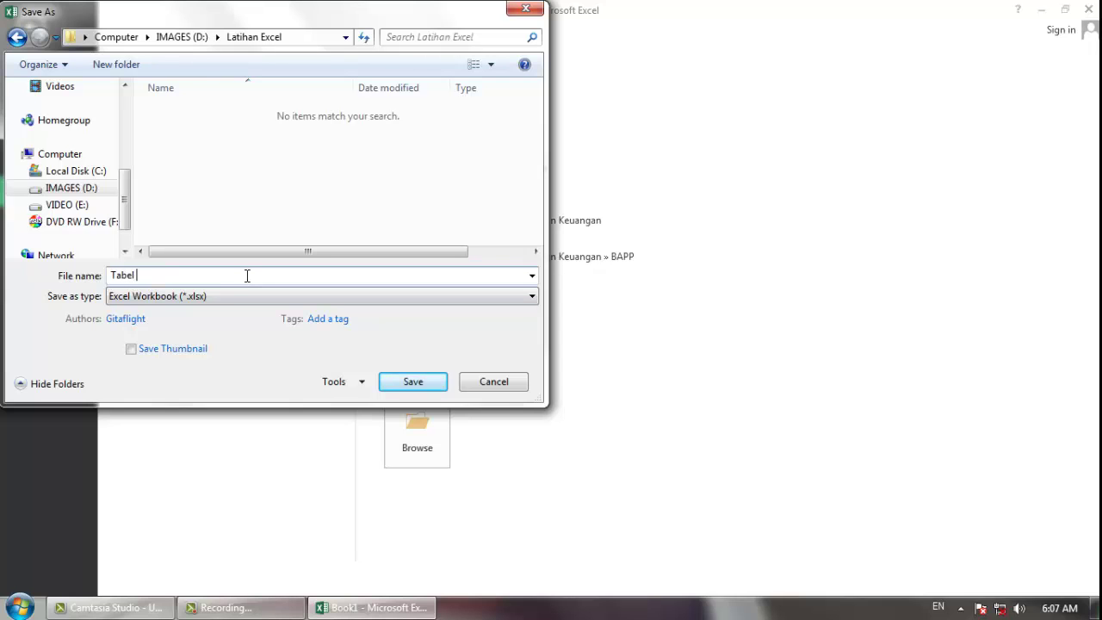
type(" Siswa")
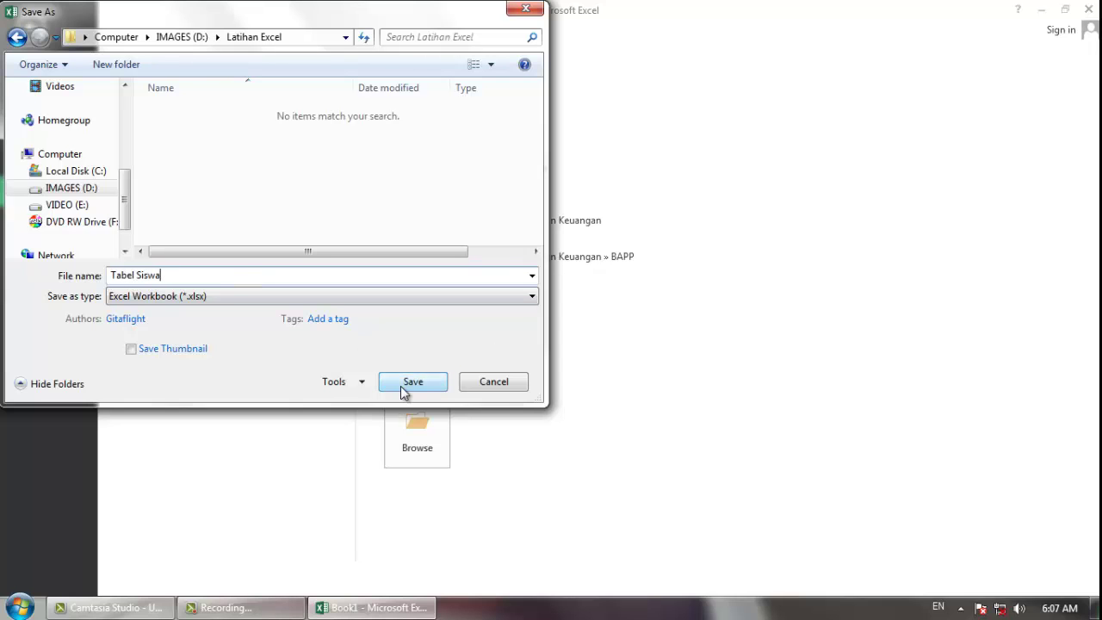
left_click(403, 386)
left_click(397, 377)
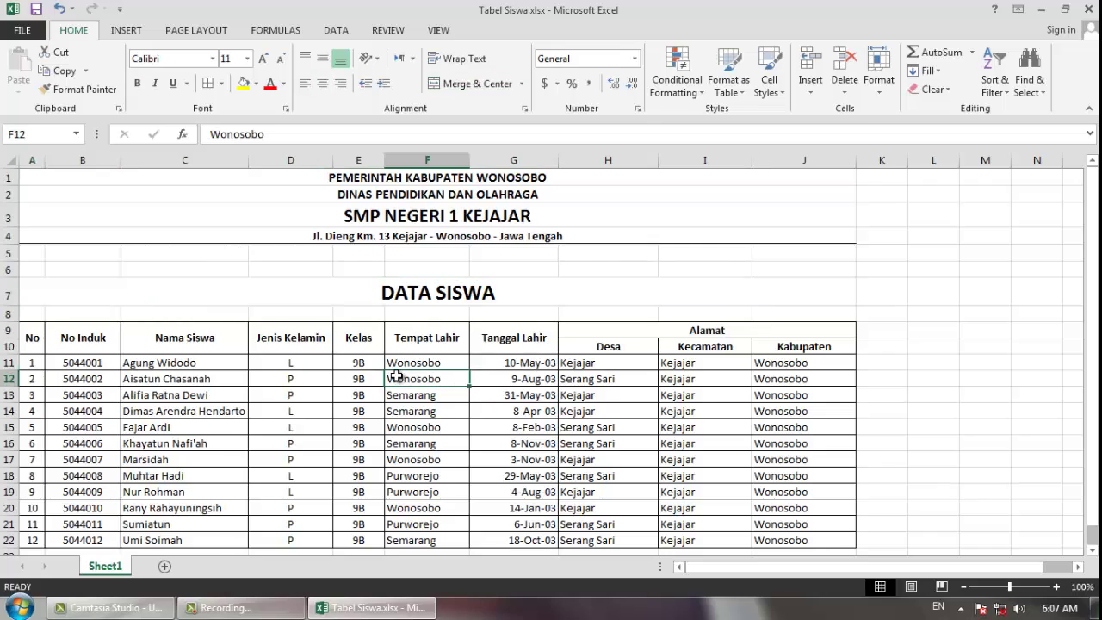
left_click(397, 297)
left_click(355, 393)
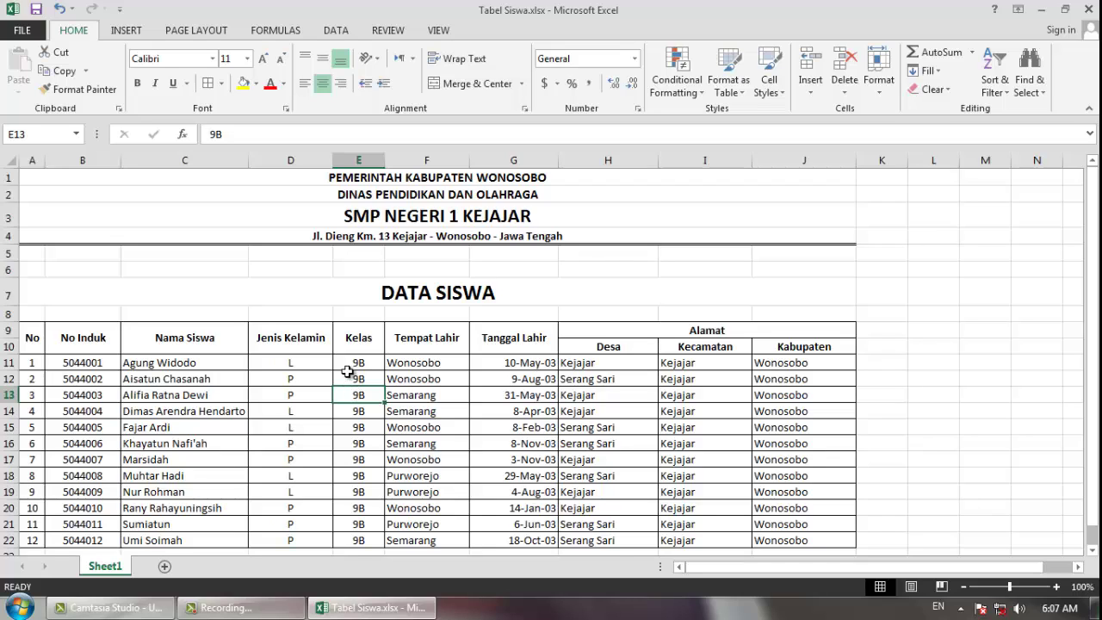
left_click(348, 365)
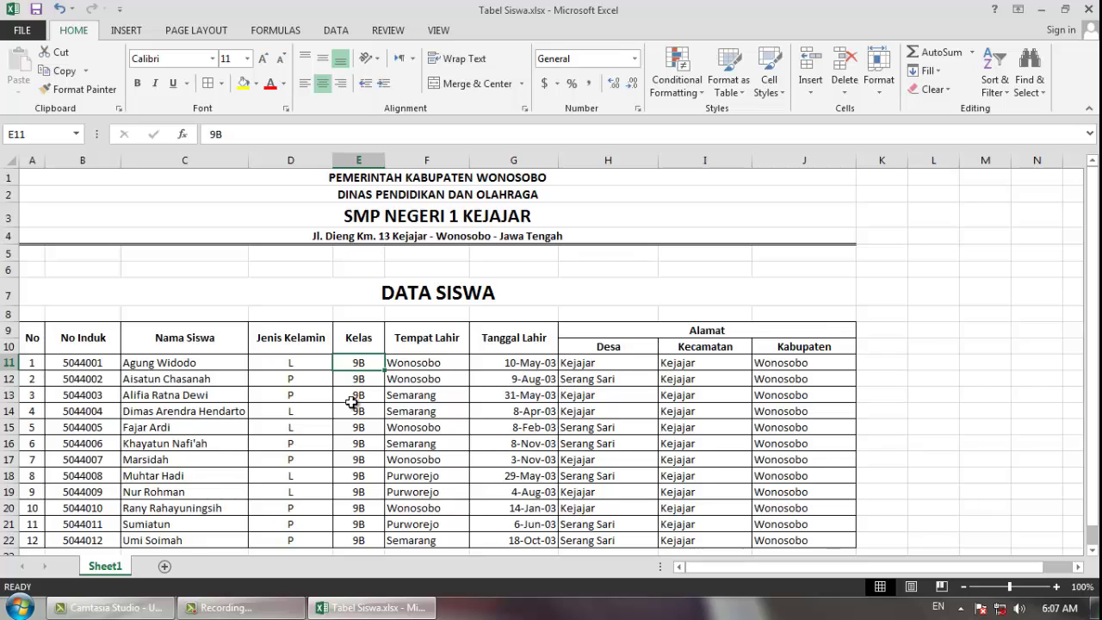
scroll(345, 403, "down", 2)
scroll(344, 403, "up", 2)
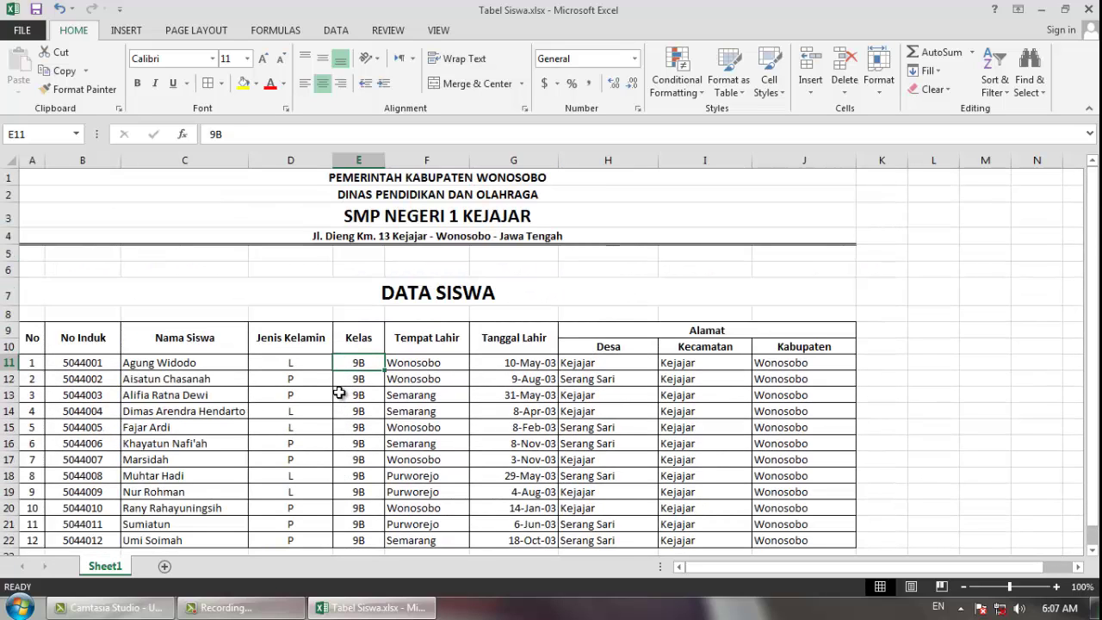